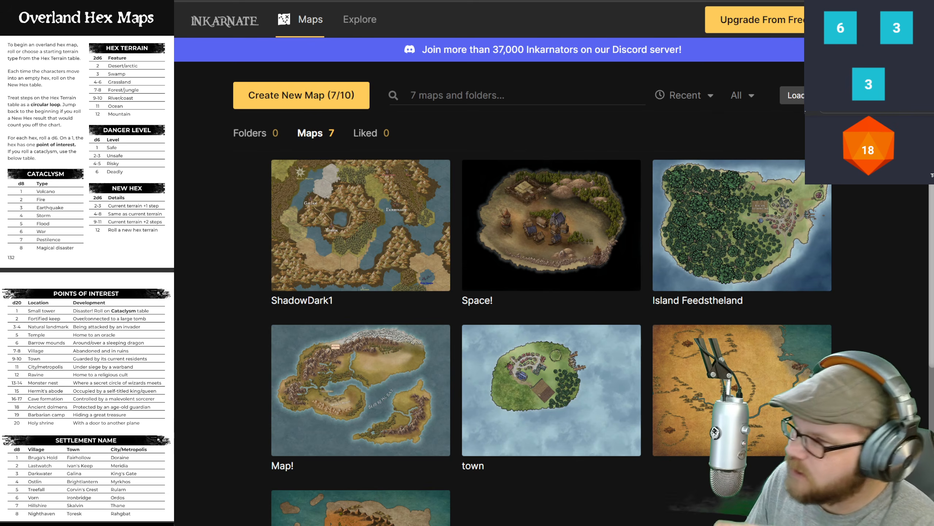
Step: Create a new map in the Fantasy World: Free style
{"action": "mouse_move", "coordinate": [361, 225]}
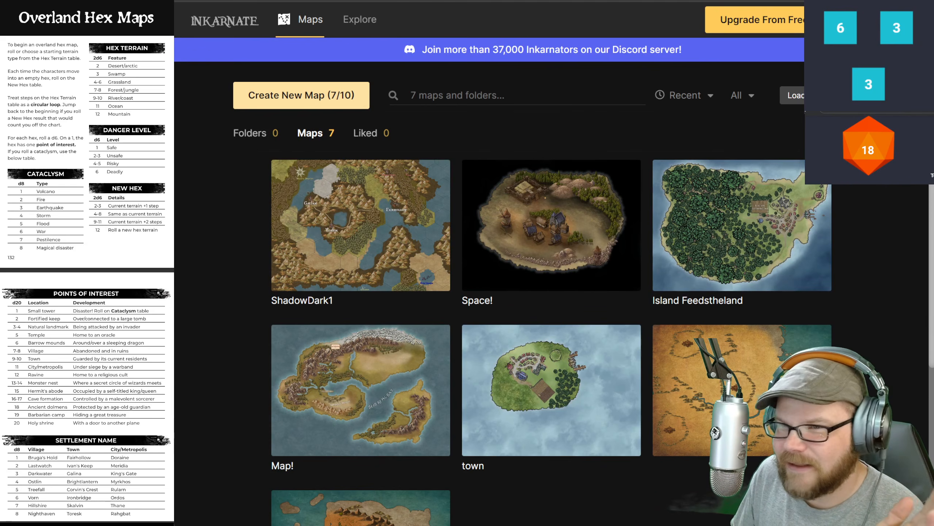
{"action": "left_click", "coordinate": [301, 95]}
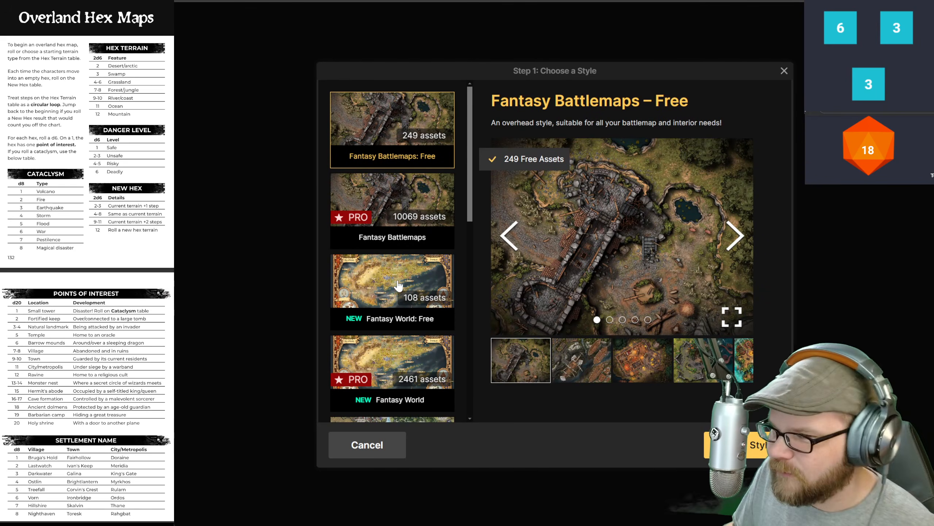
{"action": "left_click", "coordinate": [399, 285]}
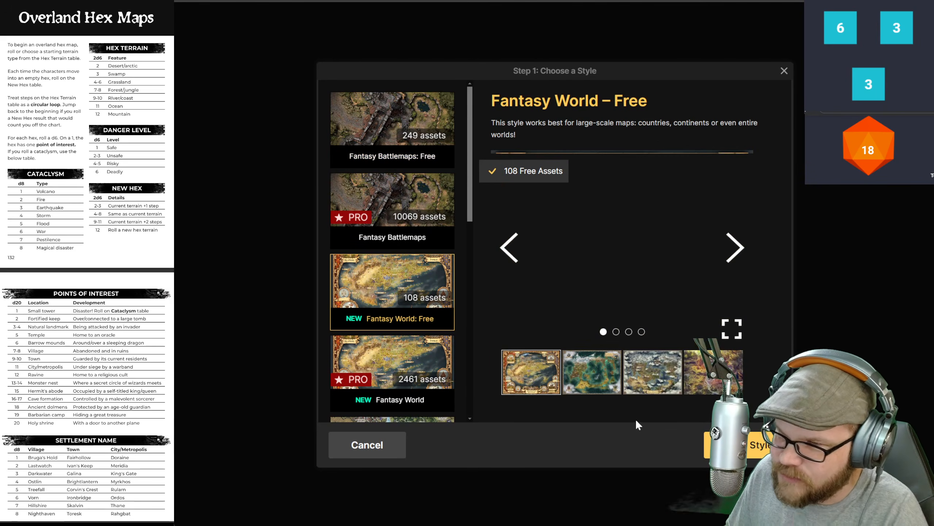
{"action": "left_click", "coordinate": [743, 444]}
{"action": "left_click", "coordinate": [743, 445]}
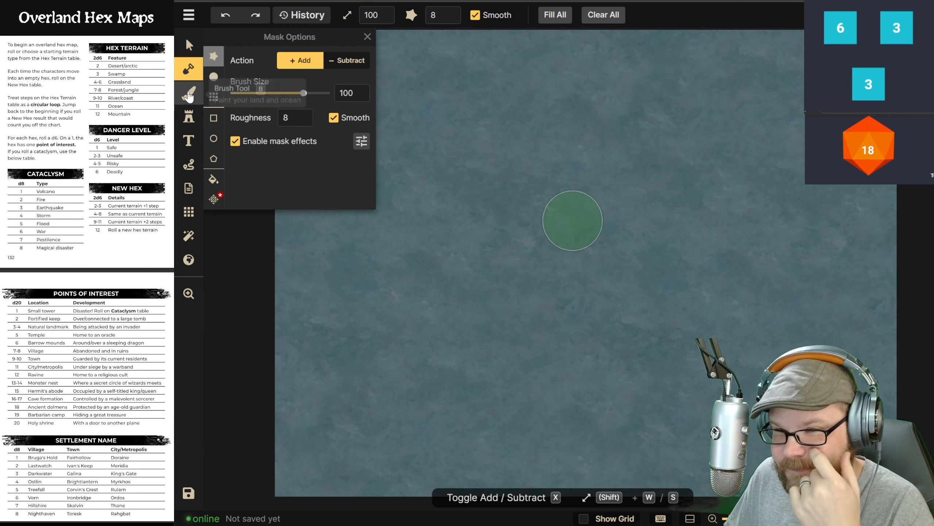
Step: Show a flat-topped hexagonal grid on the map with 12 columns and 9 rows
{"action": "left_click", "coordinate": [189, 96]}
{"action": "left_click", "coordinate": [189, 212]}
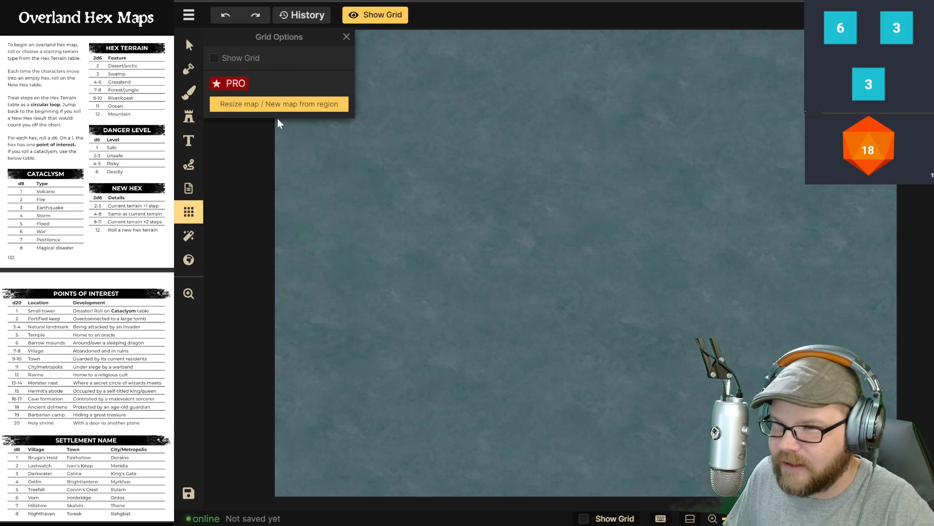
{"action": "left_click", "coordinate": [223, 63]}
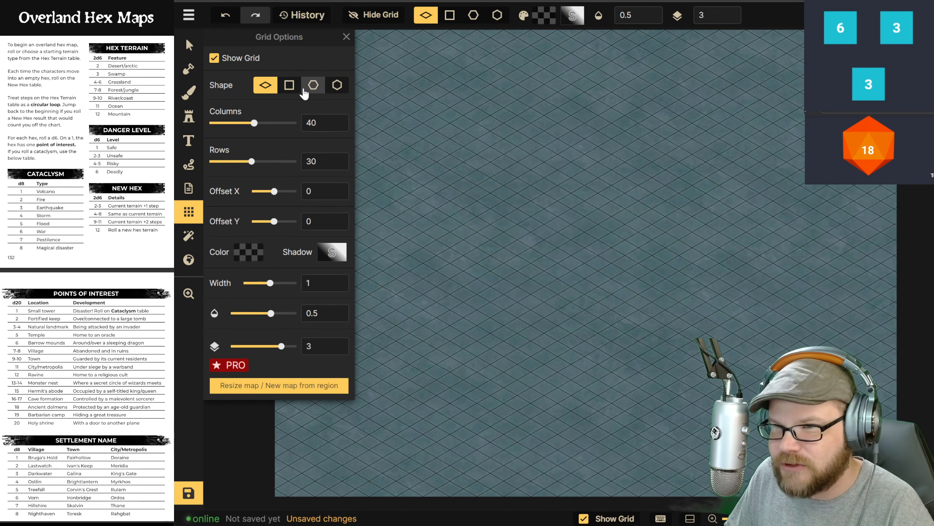
{"action": "left_click", "coordinate": [313, 86]}
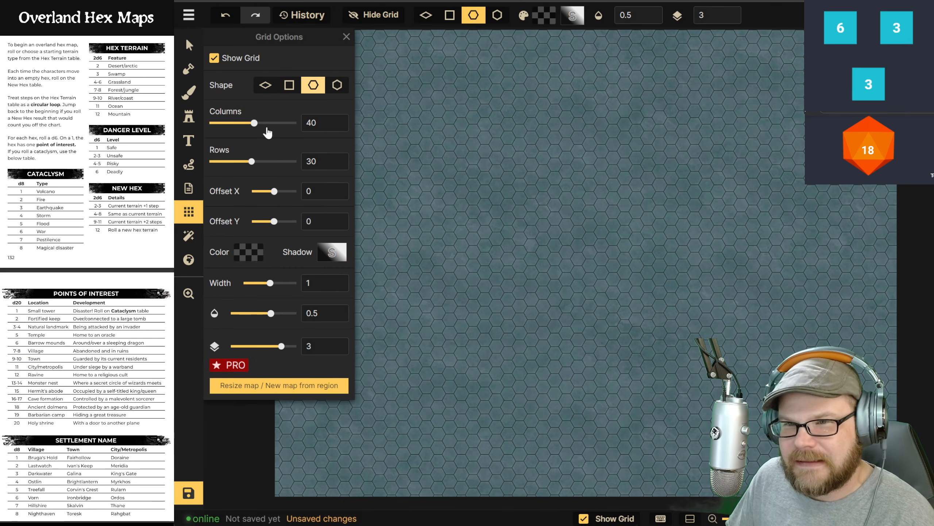
{"action": "left_click_drag", "start_coordinate": [255, 124], "coordinate": [233, 130]}
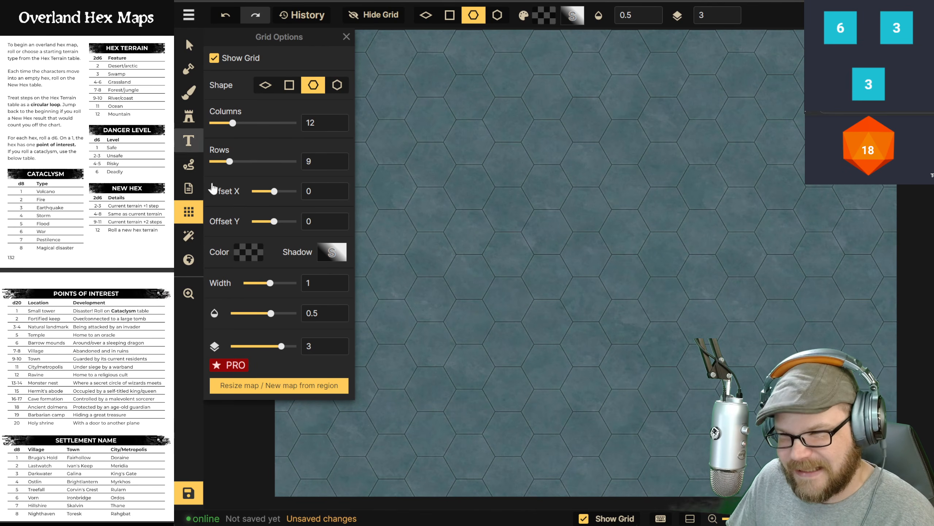
Step: Set the terrain brush to grid mode with a brush size of 1
{"action": "left_click", "coordinate": [188, 92]}
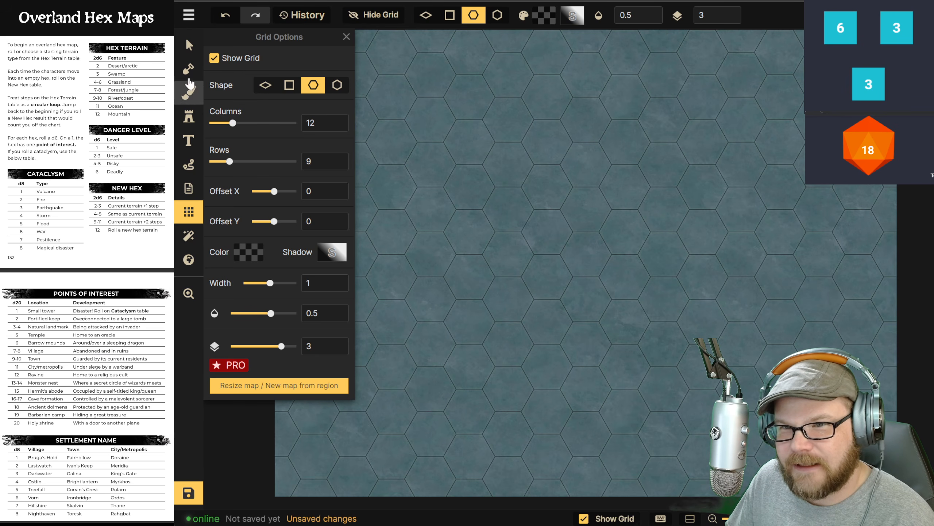
{"action": "left_click", "coordinate": [251, 239]}
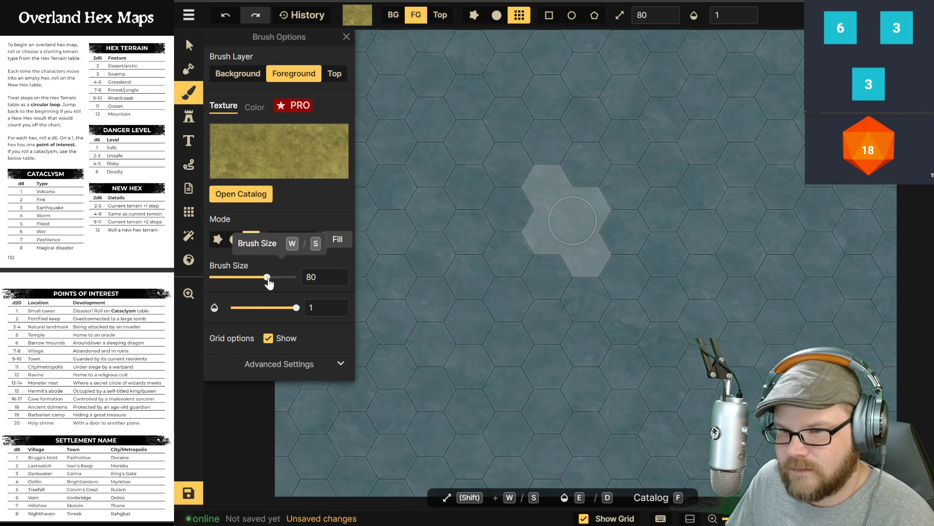
{"action": "left_click_drag", "start_coordinate": [267, 276], "coordinate": [213, 277]}
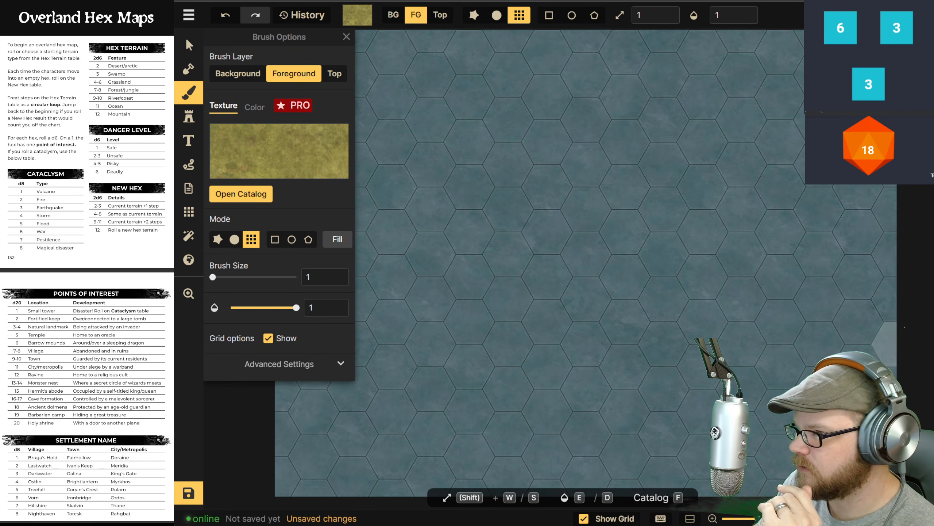
Step: Review the new-hex and point-of-interest rules in the Overland Hex Maps tables
{"action": "left_click_drag", "start_coordinate": [124, 198], "coordinate": [147, 230]}
{"action": "left_click", "coordinate": [114, 211]}
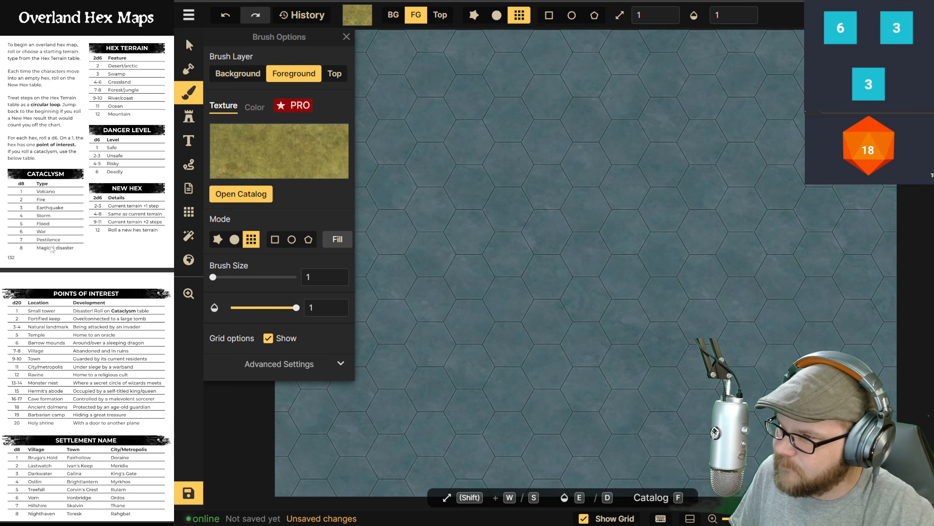
{"action": "left_click_drag", "start_coordinate": [59, 137], "coordinate": [83, 147]}
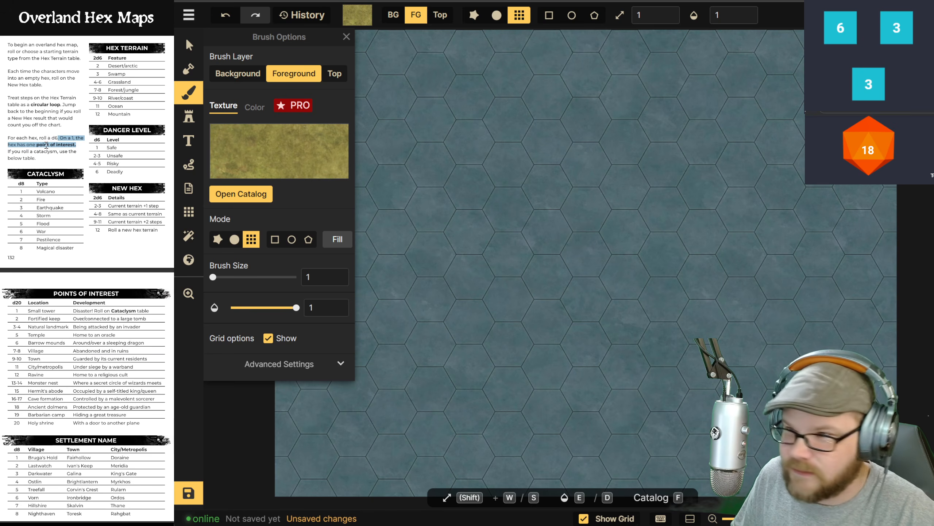
{"action": "mouse_move", "coordinate": [22, 312]}
{"action": "left_mouse_down"}
{"action": "mouse_move", "coordinate": [33, 317]}
{"action": "mouse_move", "coordinate": [50, 420]}
{"action": "mouse_move", "coordinate": [32, 312]}
{"action": "left_mouse_up"}
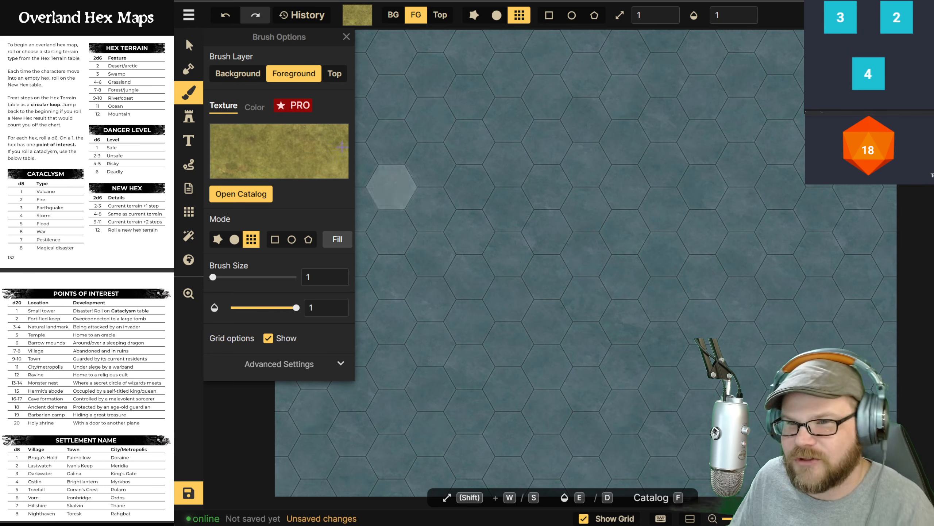
Step: Paint one hex in the middle of the map with the bright green grass texture on the Background layer
{"action": "left_click", "coordinate": [243, 193]}
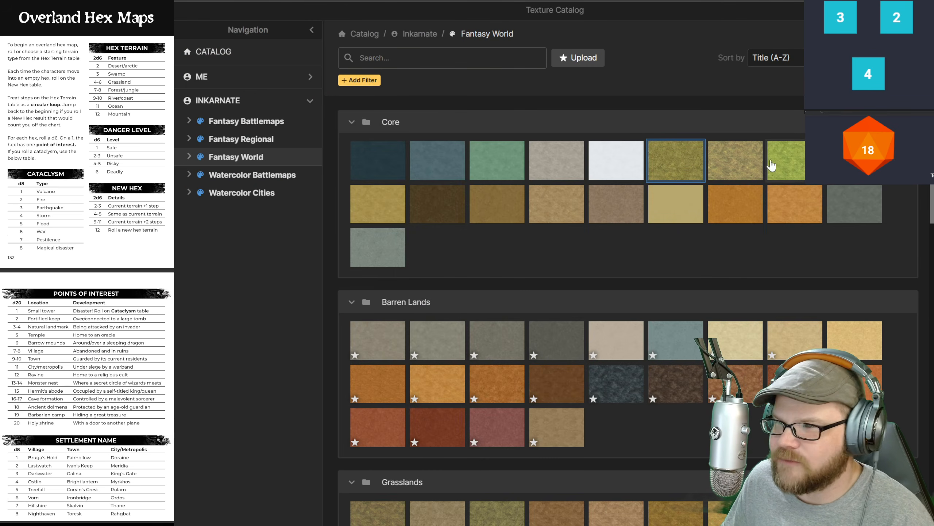
{"action": "left_click", "coordinate": [800, 170]}
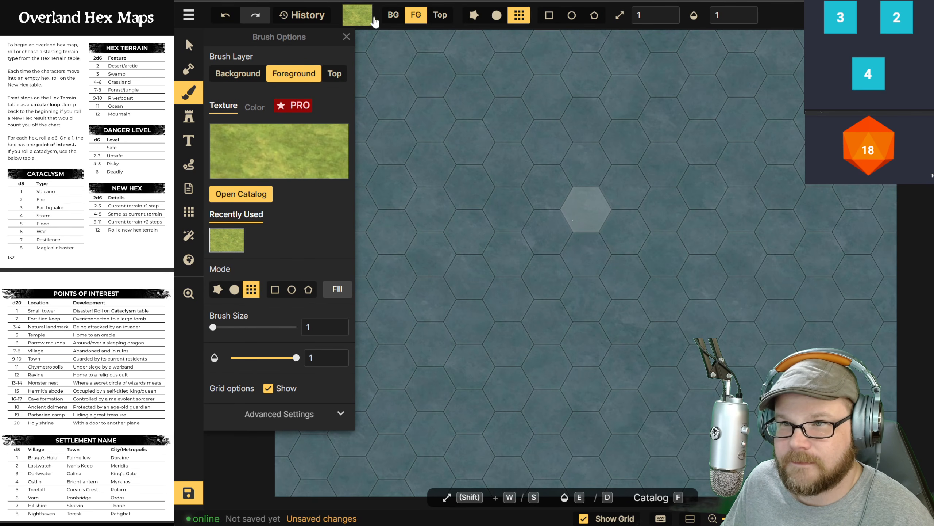
{"action": "left_click", "coordinate": [393, 14]}
{"action": "left_click", "coordinate": [586, 254]}
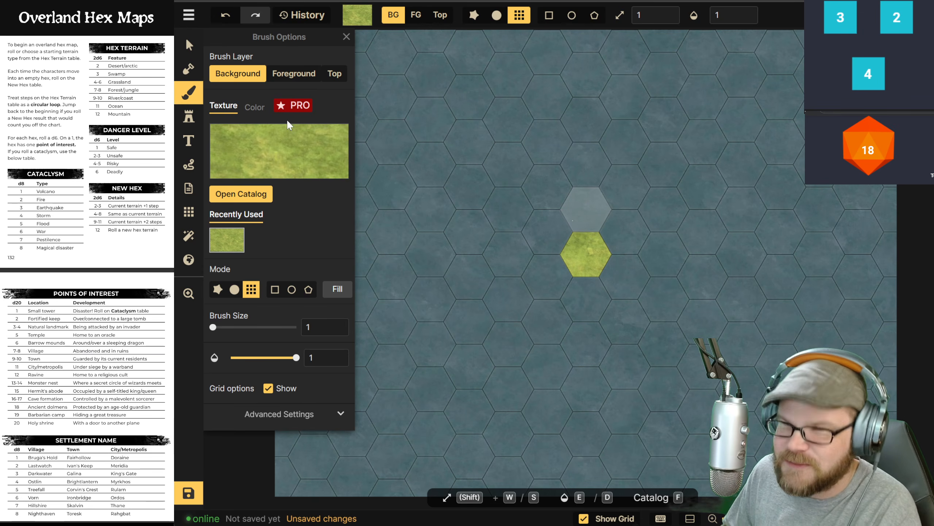
Step: Place the cluster-of-wooden-houses settlement stamp at scale 100 in the centre of the green hex
{"action": "left_click", "coordinate": [189, 117]}
{"action": "left_click", "coordinate": [241, 137]}
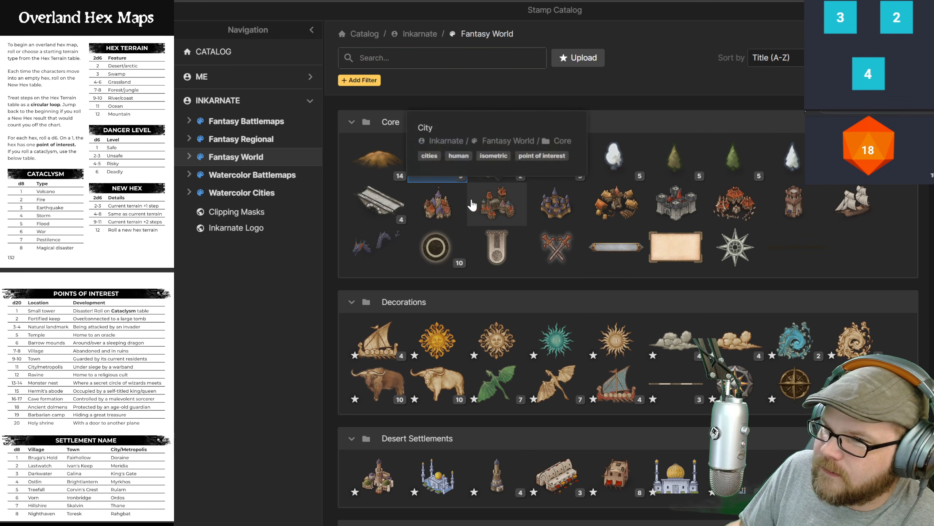
{"action": "left_click", "coordinate": [613, 212]}
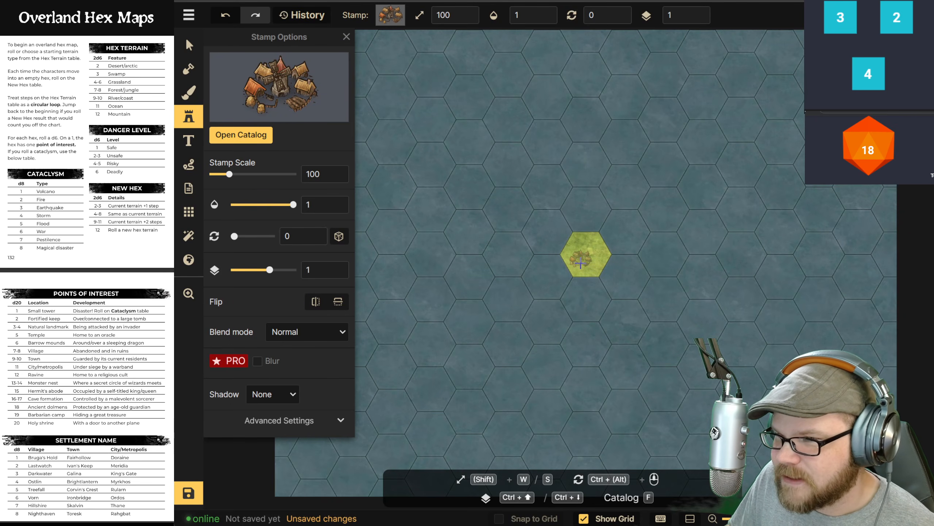
{"action": "left_click", "coordinate": [586, 257]}
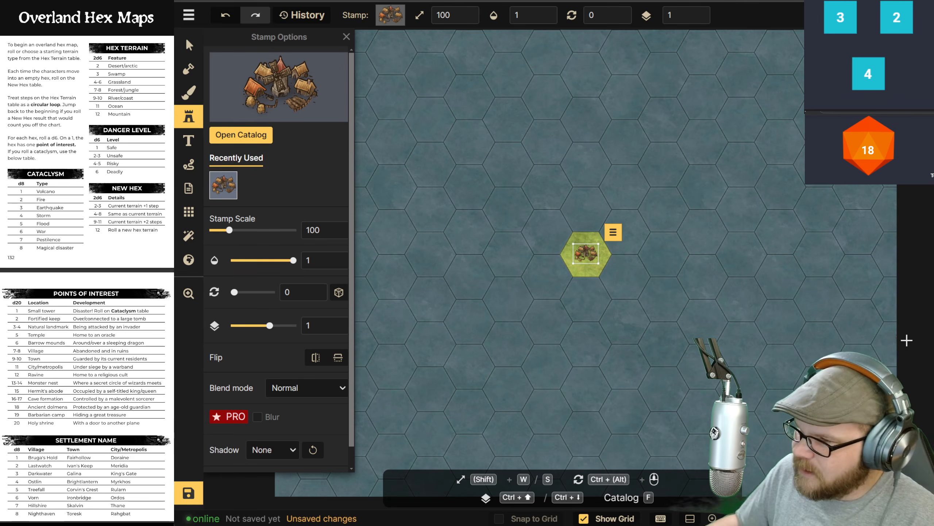
Step: Roll a village name from the Settlement Name table and label the settlement hex "Ostlin" just below the houses
{"action": "left_click_drag", "start_coordinate": [28, 457], "coordinate": [49, 481]}
{"action": "left_click", "coordinate": [51, 453]}
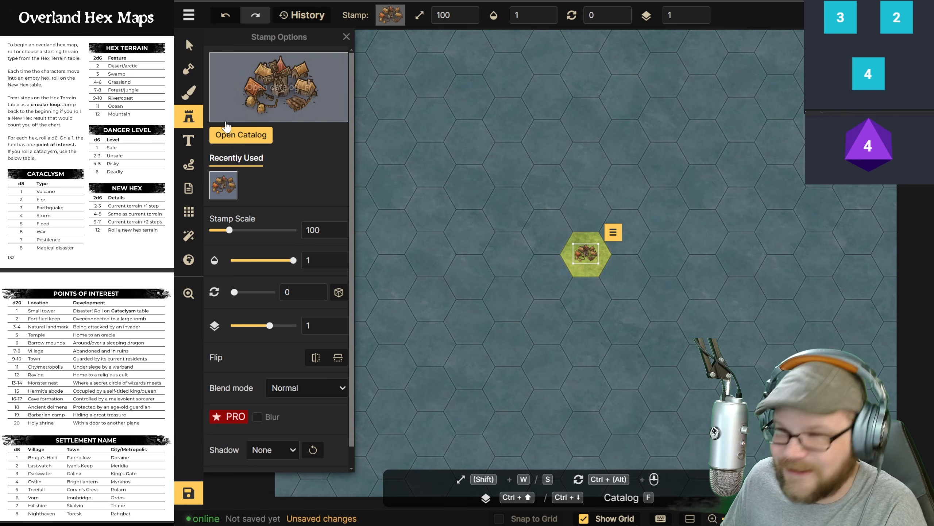
{"action": "left_click", "coordinate": [188, 141]}
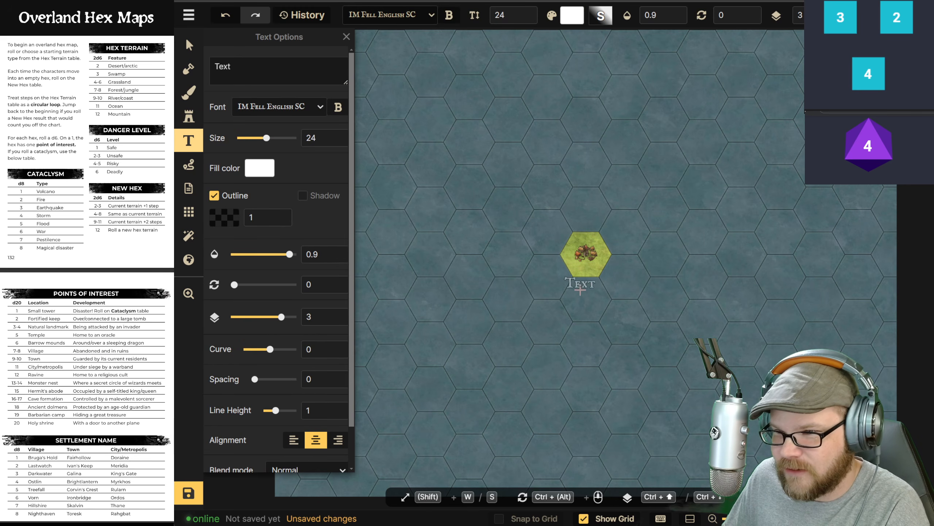
{"action": "left_click", "coordinate": [585, 275]}
{"action": "type", "text": "Ostlin"}
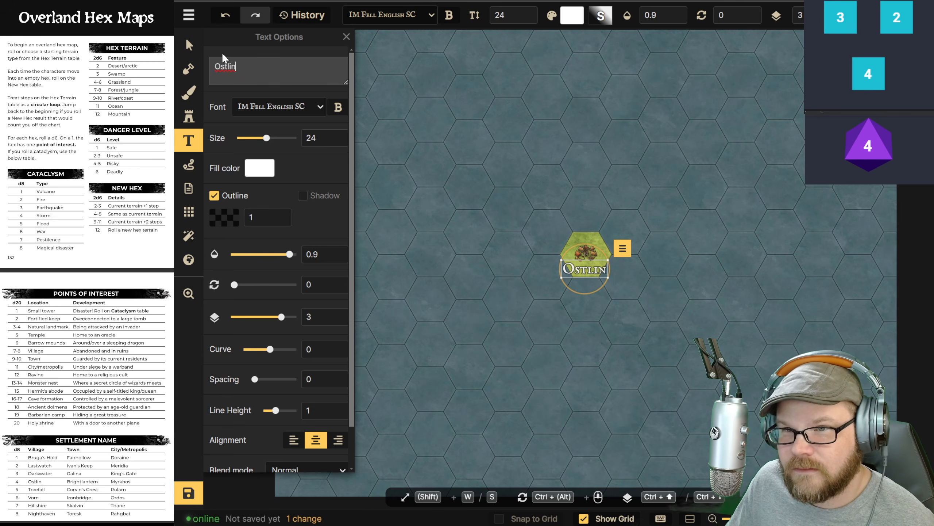
{"action": "left_click", "coordinate": [189, 45]}
{"action": "left_click", "coordinate": [601, 247]}
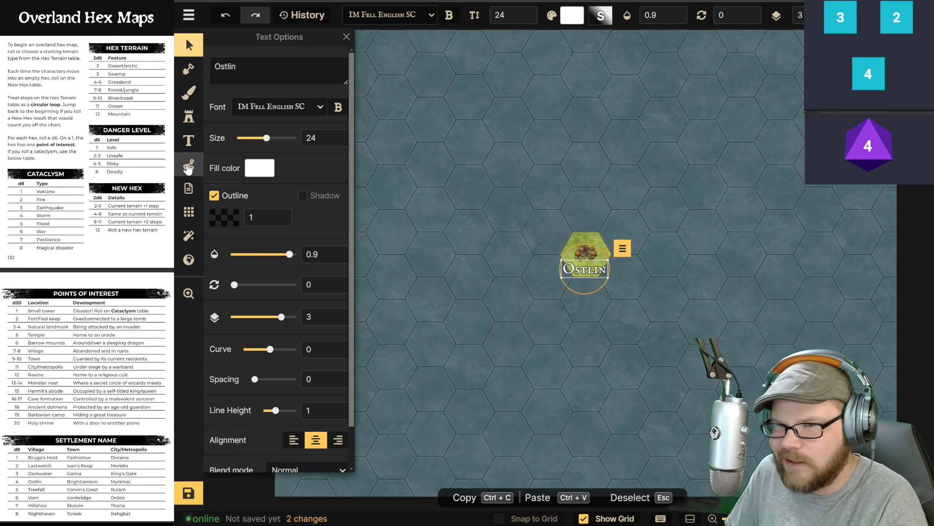
Step: Add an untitled map note at the Ostlin settlement and move its pin onto the houses
{"action": "left_click", "coordinate": [188, 189]}
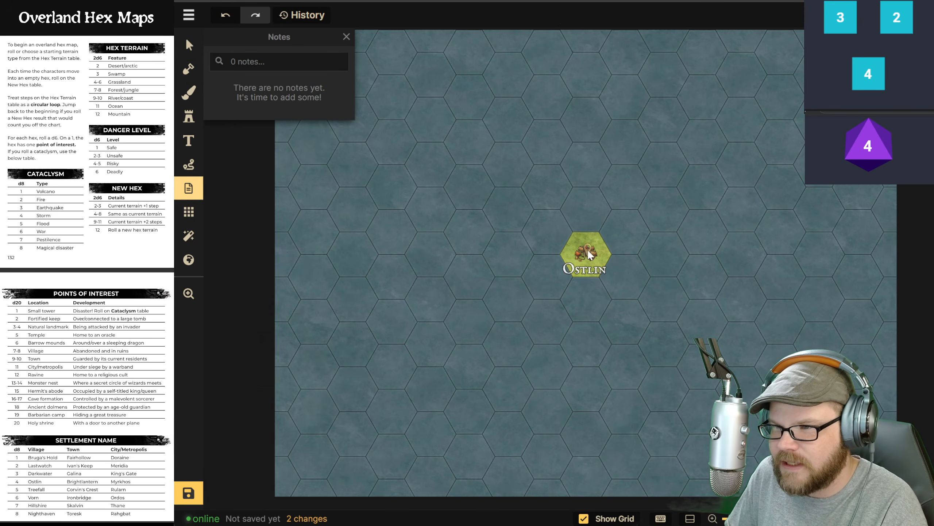
{"action": "left_click", "coordinate": [588, 254]}
{"action": "left_click", "coordinate": [528, 455]}
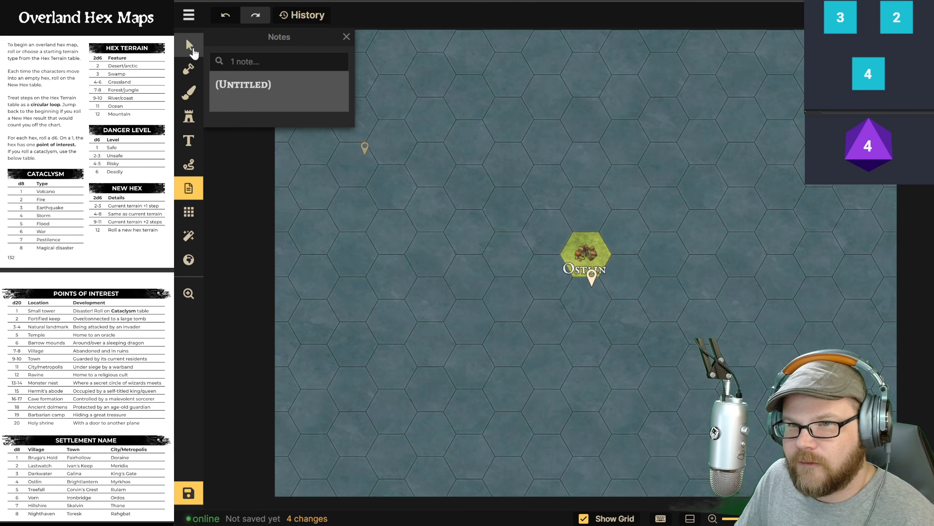
{"action": "left_click", "coordinate": [189, 45]}
{"action": "left_click_drag", "start_coordinate": [73, 311], "coordinate": [142, 424]}
{"action": "left_click", "coordinate": [69, 310]}
Step: Title the settlement's note "Ostlin", write "It is a town" as its text, and save it
{"action": "left_click", "coordinate": [189, 188]}
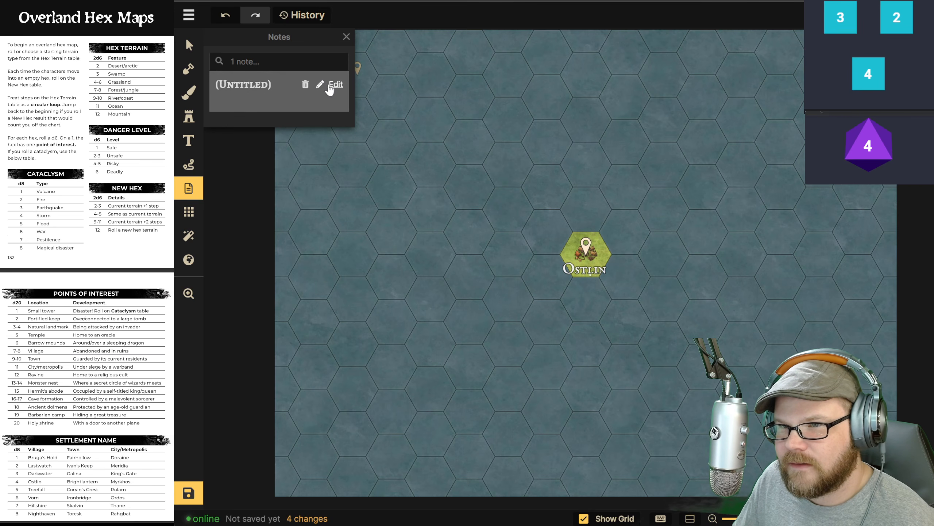
{"action": "left_click", "coordinate": [332, 85]}
{"action": "type", "text": "Ostlin"}
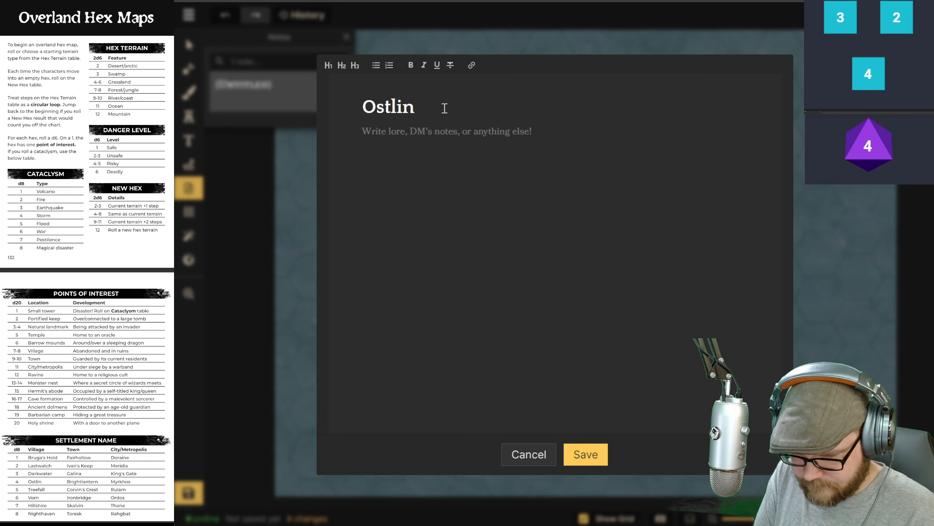
{"action": "key", "text": "Return"}
{"action": "type", "text": "SA"}
{"action": "key", "text": "BackSpace"}
{"action": "type", "text": "It is a town"}
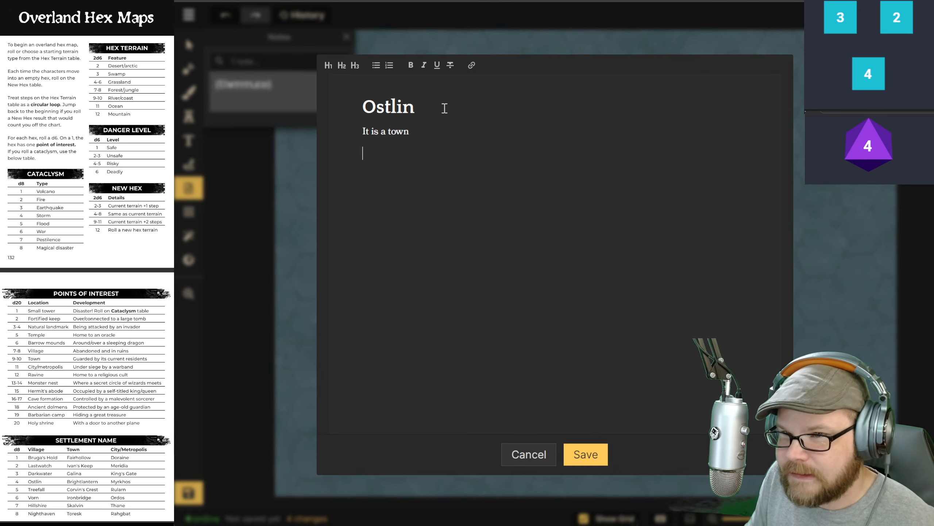
{"action": "left_click", "coordinate": [586, 454]}
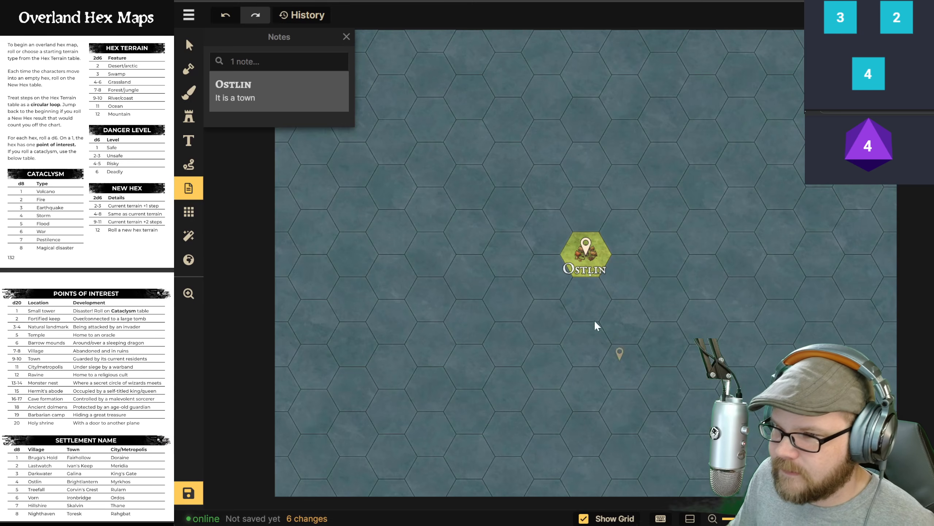
Step: Roll for the next hex's terrain and paint the hex directly above Ostlin with the same green grass texture
{"action": "left_click", "coordinate": [192, 95]}
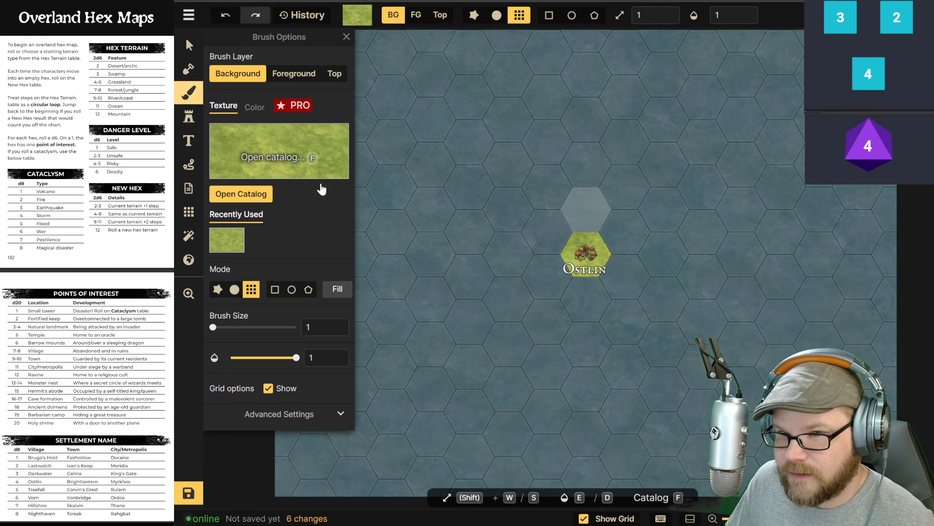
{"action": "left_click", "coordinate": [822, 111]}
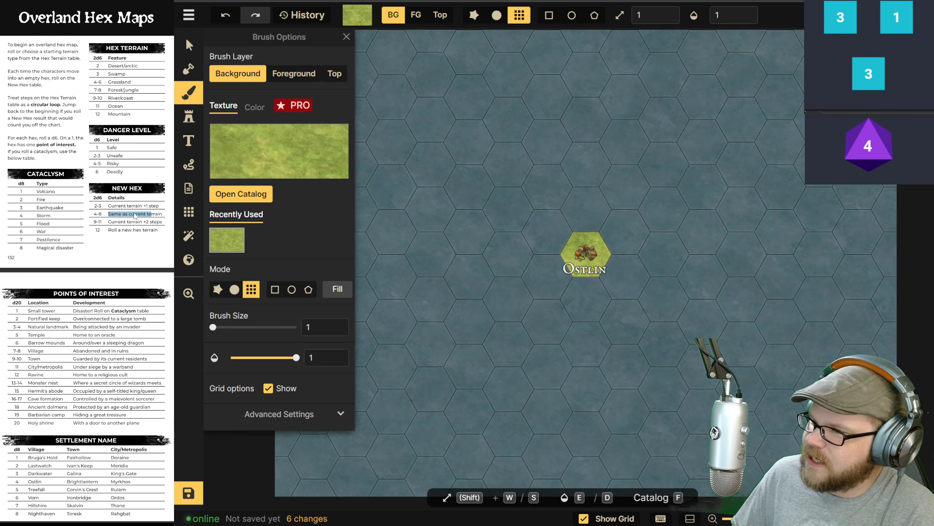
{"action": "left_click", "coordinate": [596, 199]}
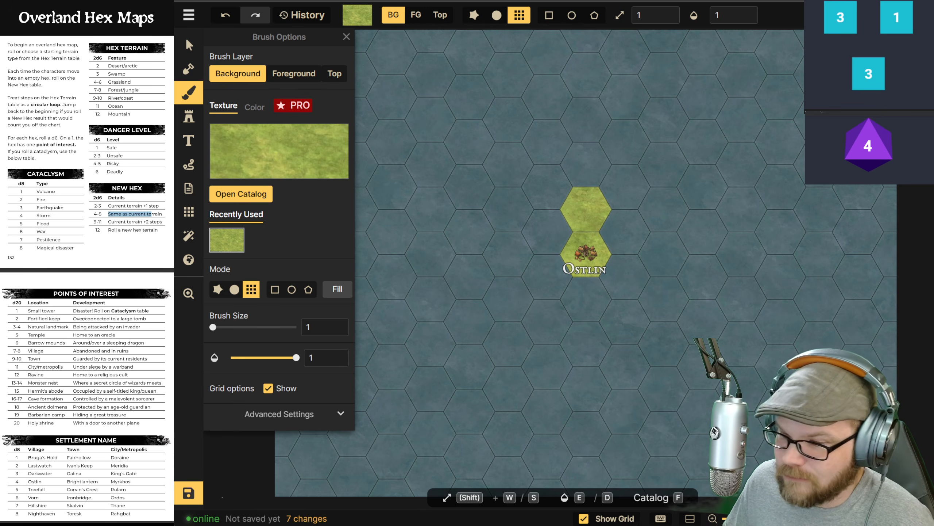
Step: Roll for the next hex's terrain and paint the hex to Ostlin's upper right with the olive-green Core texture
{"action": "left_click", "coordinate": [869, 74]}
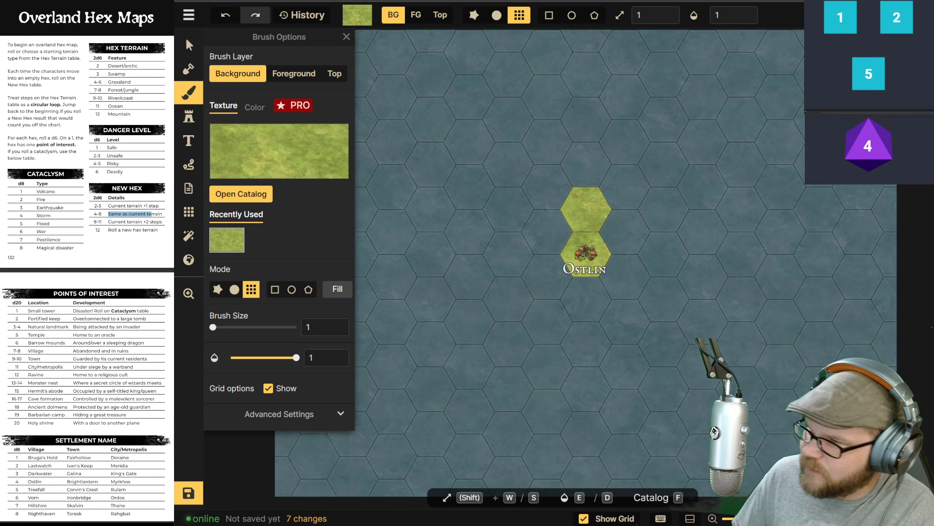
{"action": "left_click_drag", "start_coordinate": [128, 82], "coordinate": [109, 82]}
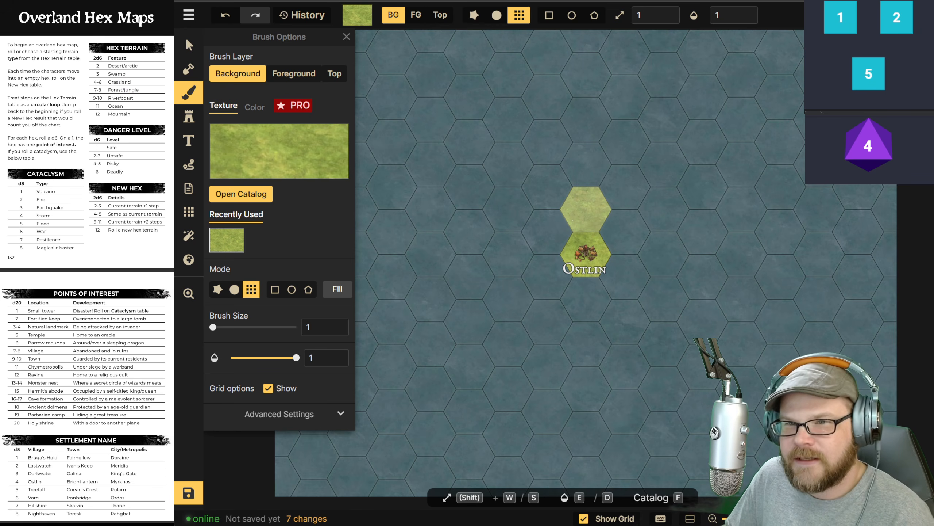
{"action": "left_click", "coordinate": [226, 195]}
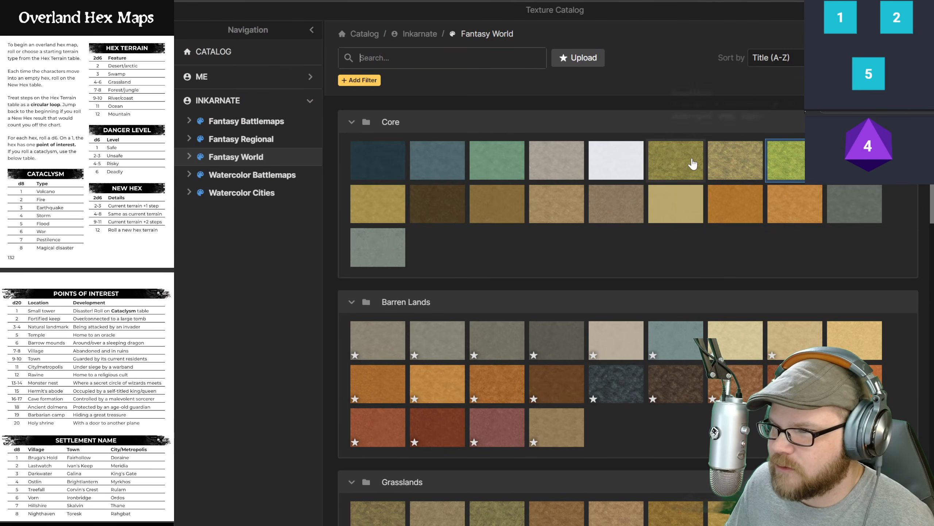
{"action": "left_click", "coordinate": [676, 161]}
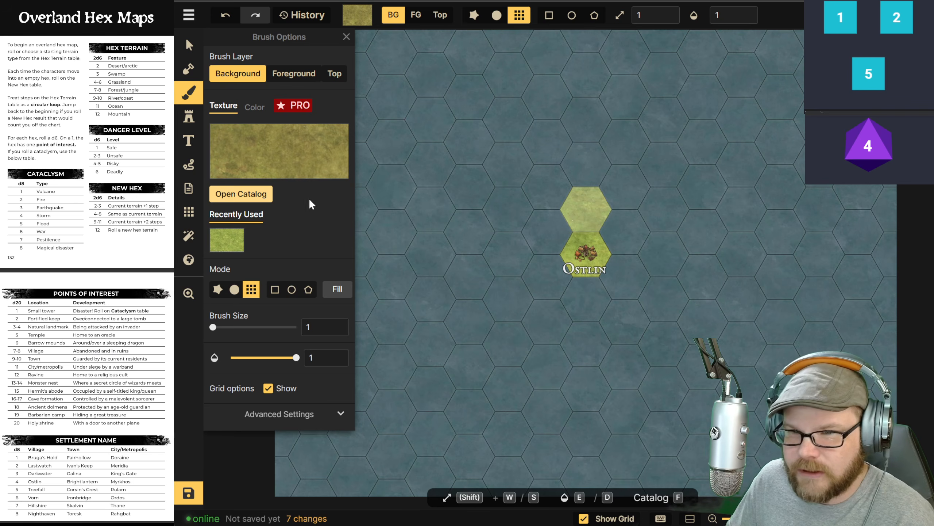
{"action": "left_click", "coordinate": [622, 231]}
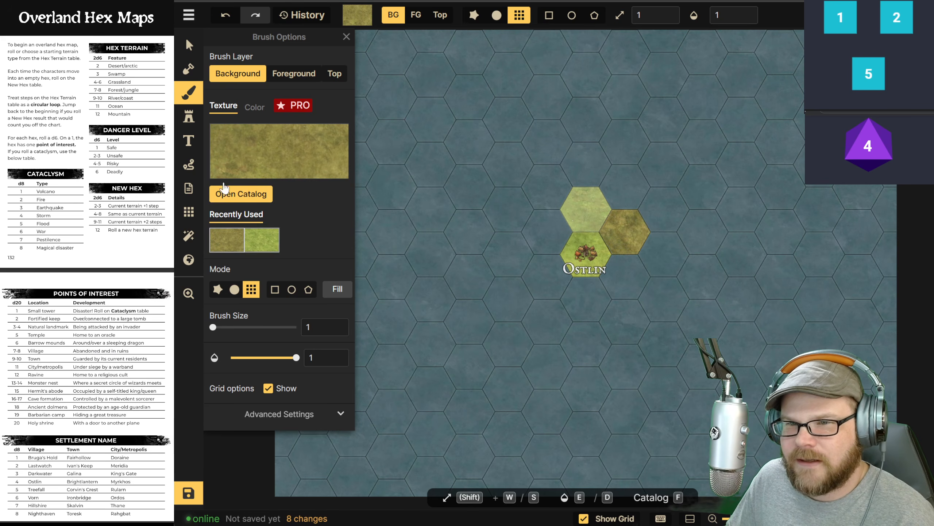
Step: Choose the olive-green conifer stamp from the Core set, set its scale to 245, and undo a trial placement in the hex above Ostlin
{"action": "left_click", "coordinate": [189, 117]}
{"action": "left_click", "coordinate": [241, 134]}
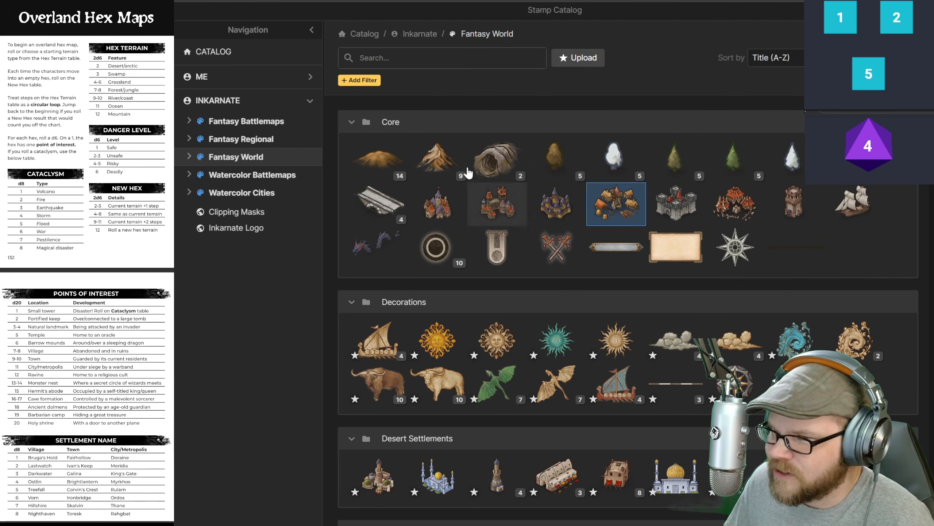
{"action": "left_click", "coordinate": [678, 157]}
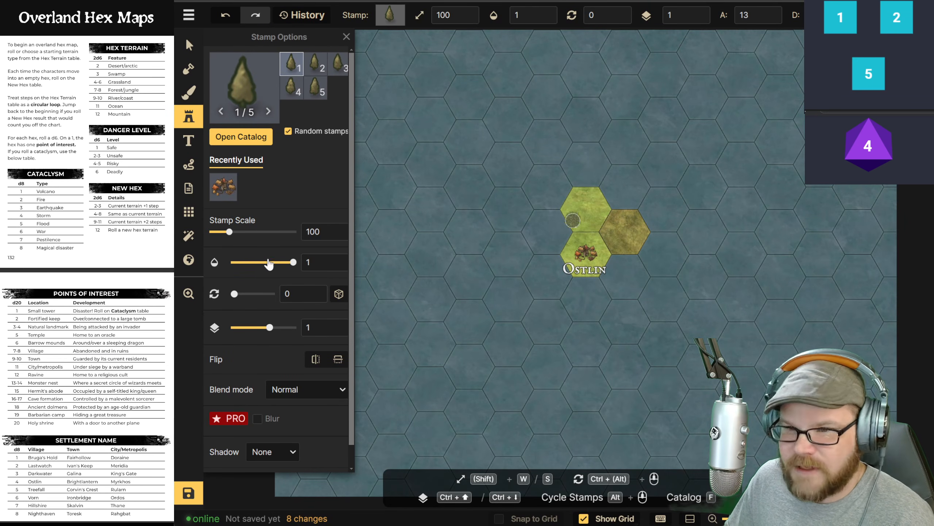
{"action": "left_click", "coordinate": [253, 234]}
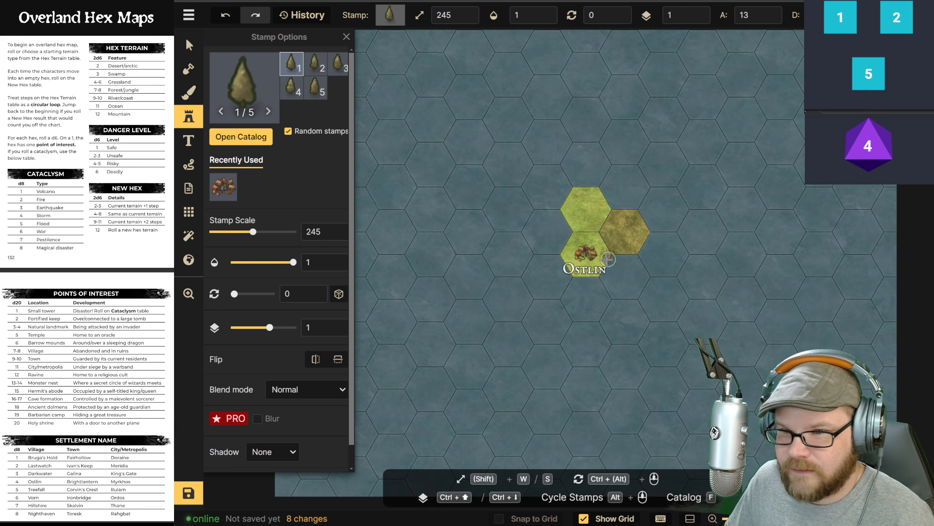
{"action": "left_click", "coordinate": [580, 220]}
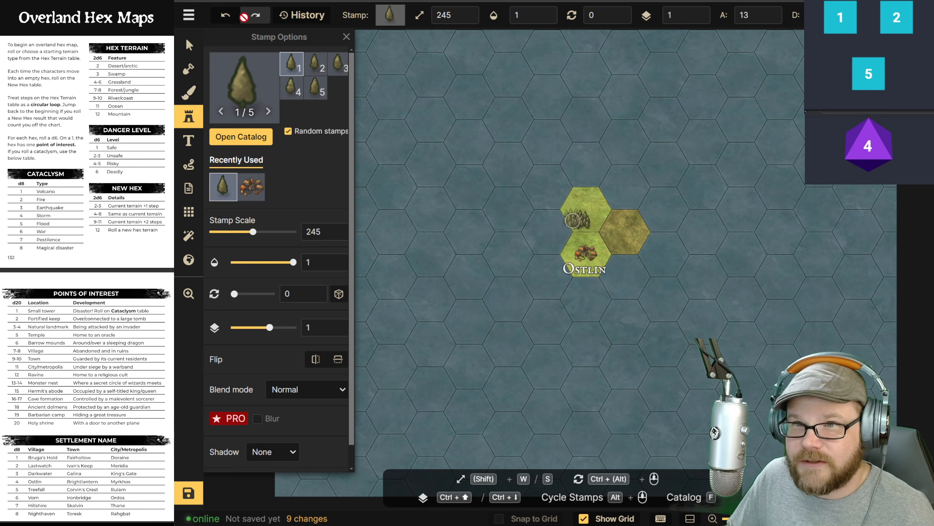
{"action": "left_click", "coordinate": [225, 15]}
Step: Cover the olive-green hex to Ostlin's upper right with randomly varied conifer stamps to form a forest
{"action": "left_click", "coordinate": [607, 222]}
{"action": "left_click", "coordinate": [631, 222]}
{"action": "left_click", "coordinate": [633, 227]}
{"action": "left_click", "coordinate": [634, 234]}
{"action": "left_click", "coordinate": [636, 241]}
{"action": "left_click", "coordinate": [638, 246]}
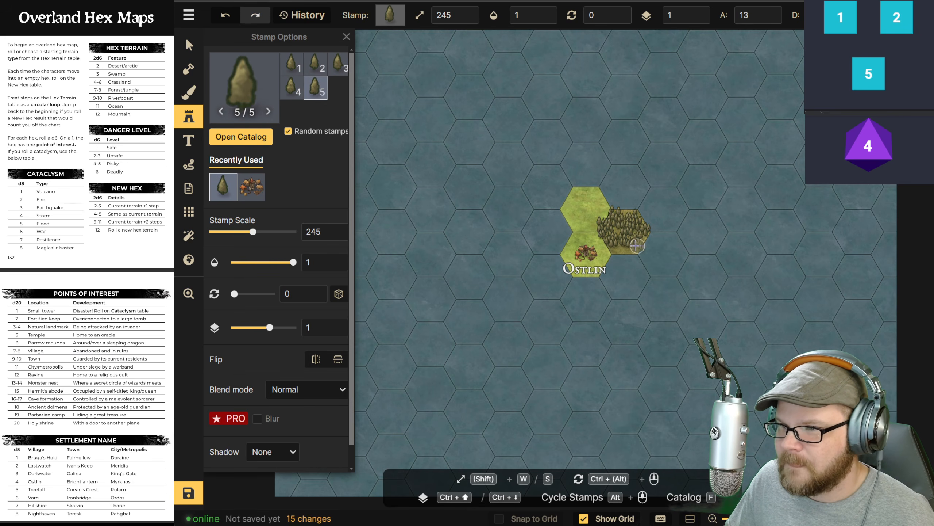
{"action": "left_click", "coordinate": [630, 248]}
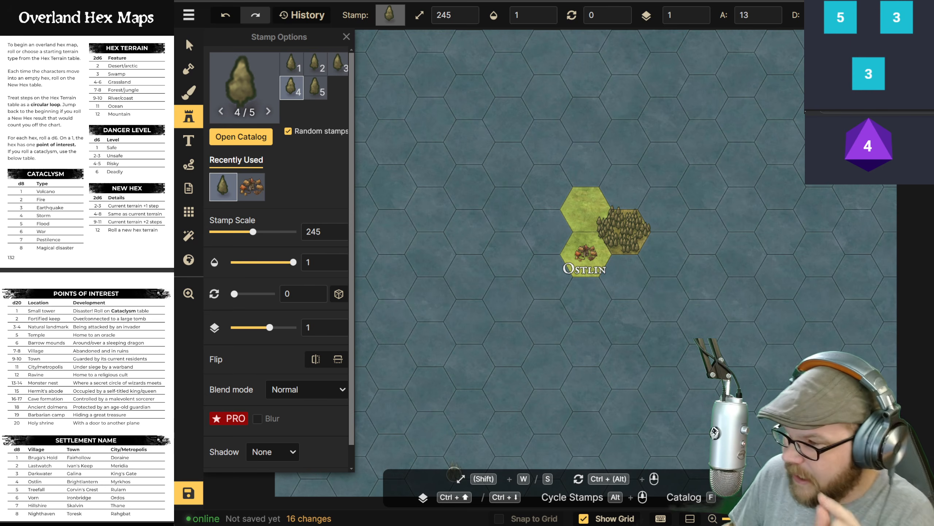
Step: Roll for the next hex, fill the hex to Ostlin's lower right with conifer stamps and paint its ground with the olive-green texture
{"action": "left_click", "coordinate": [138, 212]}
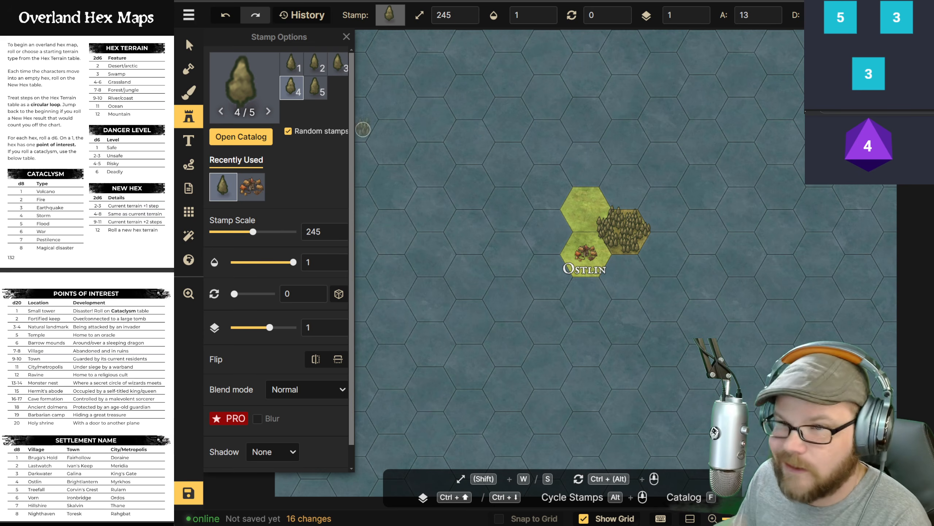
{"action": "left_click", "coordinate": [622, 282]}
{"action": "left_click", "coordinate": [633, 267]}
{"action": "left_click", "coordinate": [189, 93]}
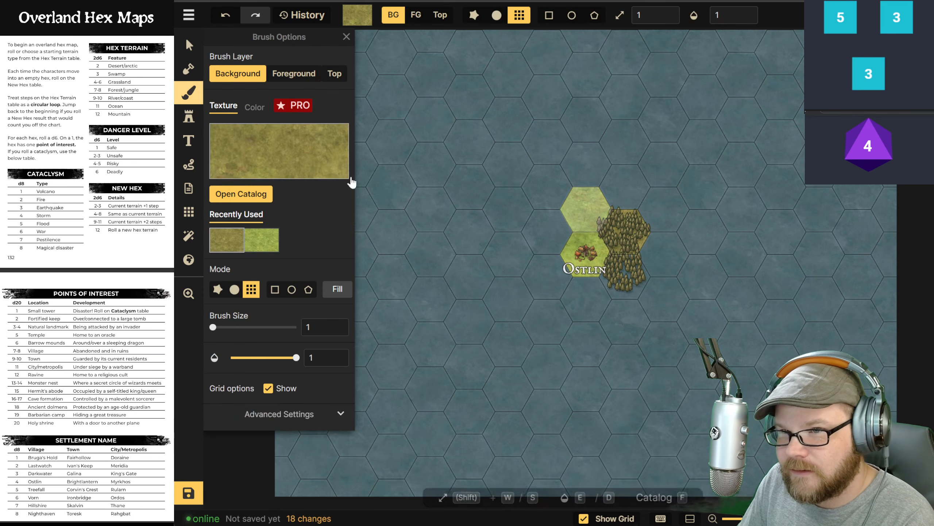
{"action": "left_click", "coordinate": [620, 274]}
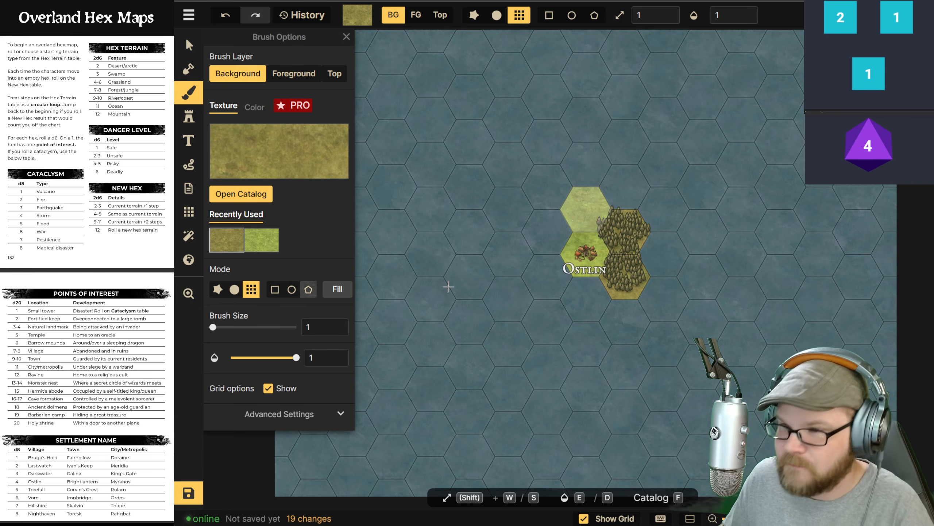
Step: Paint the hex directly below Ostlin olive green, dab a blue-grey water lake in its centre with a size 29 round brush, and reset the size to 1
{"action": "left_click", "coordinate": [590, 295]}
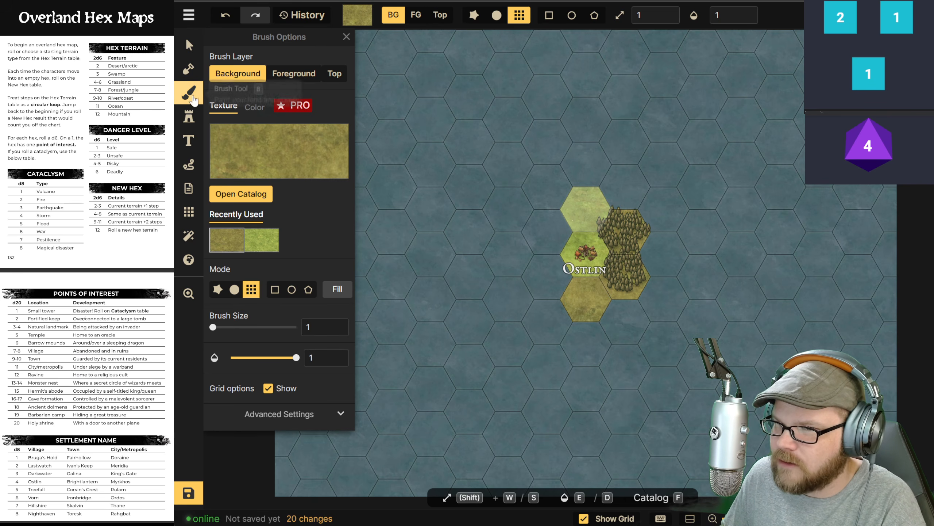
{"action": "left_click", "coordinate": [242, 202]}
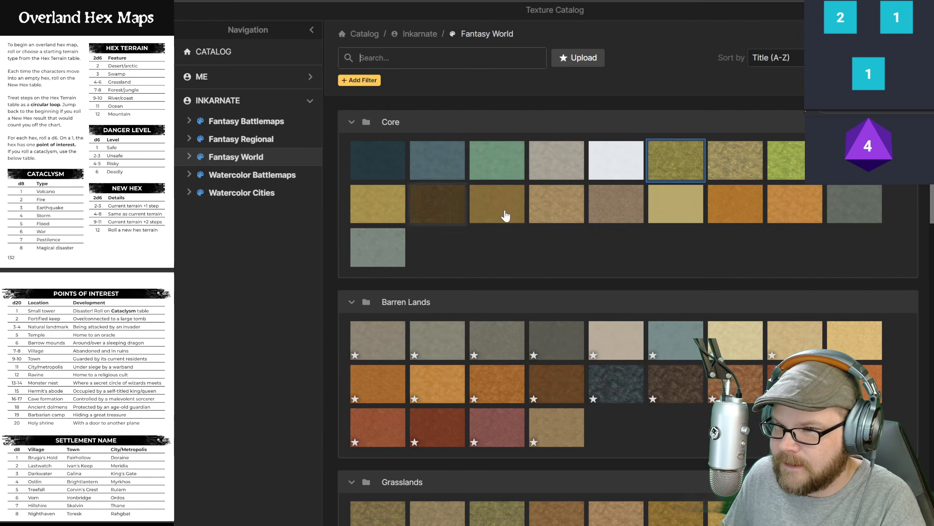
{"action": "left_click", "coordinate": [392, 171]}
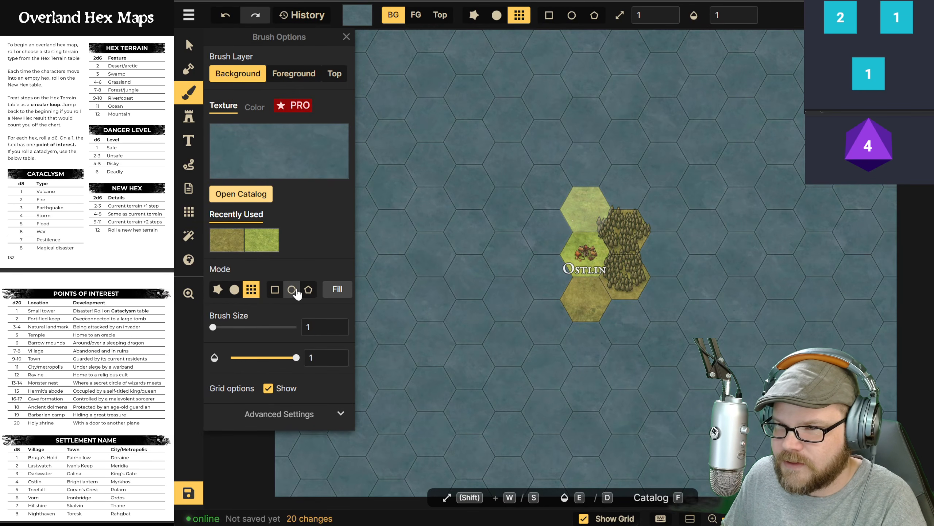
{"action": "left_click", "coordinate": [234, 290]}
{"action": "left_click_drag", "start_coordinate": [214, 326], "coordinate": [243, 327]}
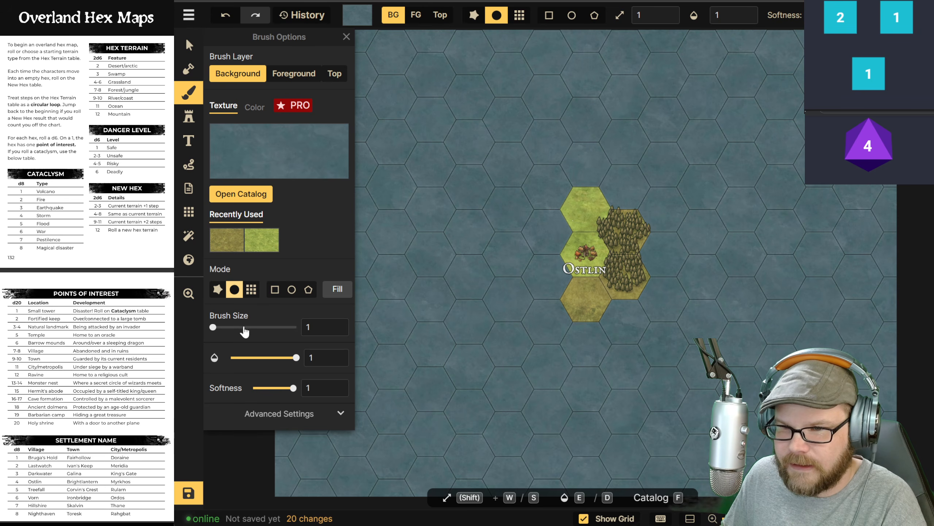
{"action": "left_click", "coordinate": [589, 293]}
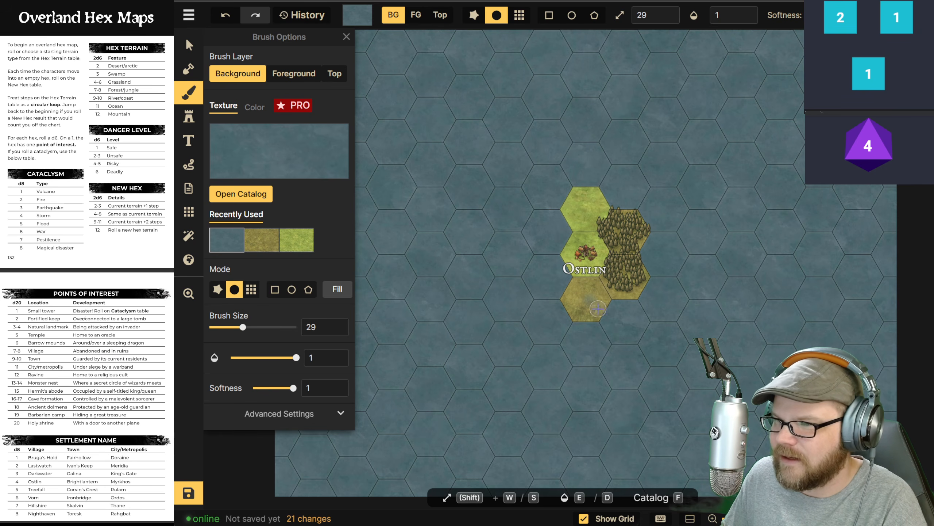
{"action": "left_click", "coordinate": [586, 301]}
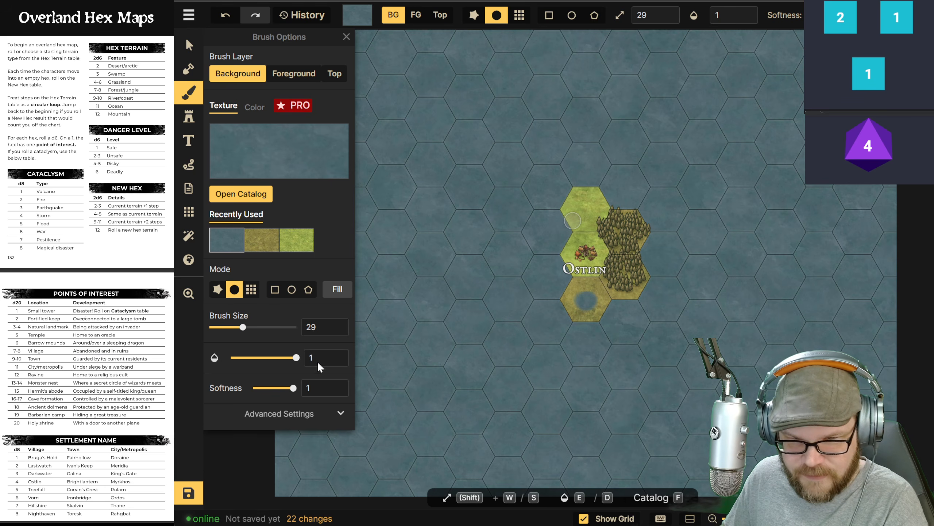
{"action": "left_click_drag", "start_coordinate": [242, 328], "coordinate": [211, 332]}
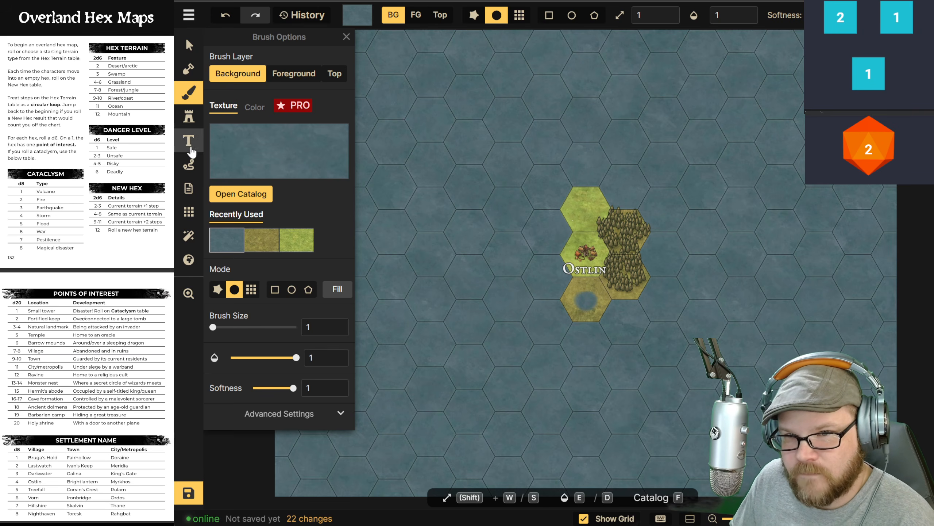
Step: Place the grey stone castle stamp from the Core set at scale 66 just below and right of the lake
{"action": "left_click", "coordinate": [189, 116]}
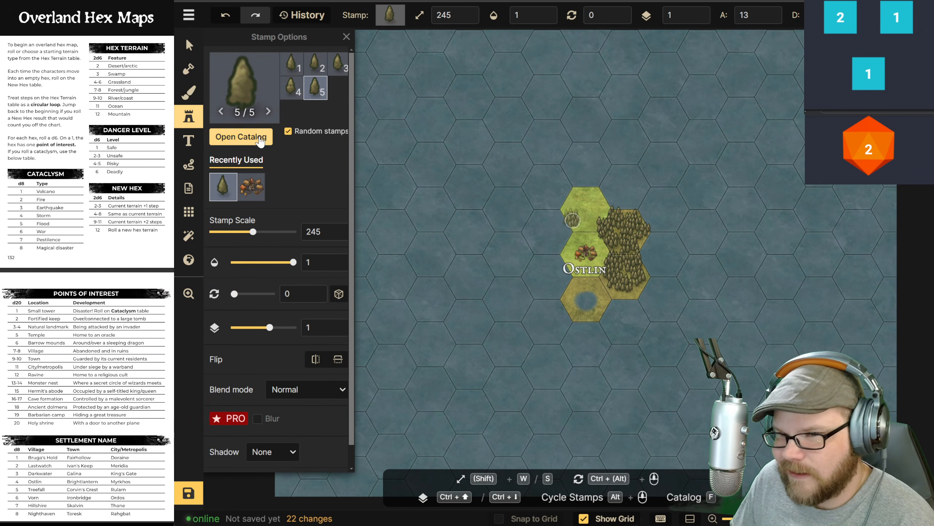
{"action": "left_click", "coordinate": [240, 136]}
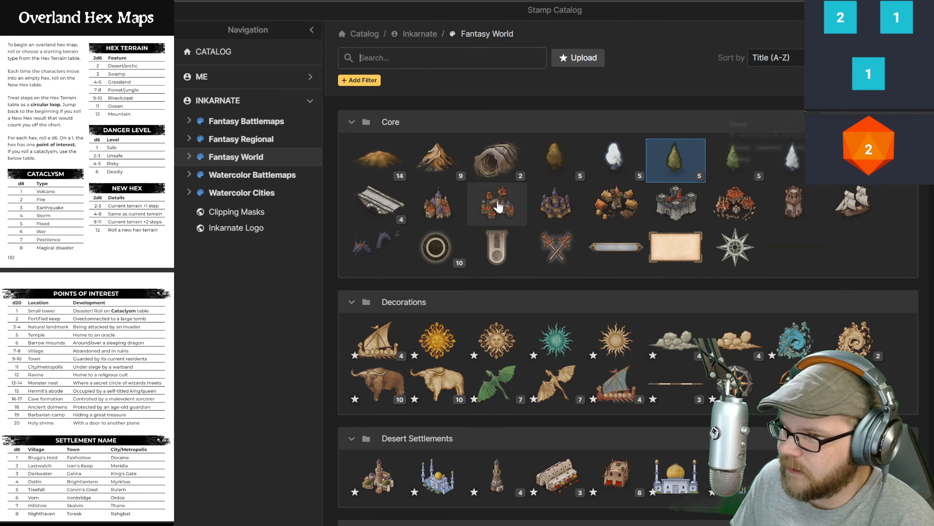
{"action": "left_click", "coordinate": [673, 218]}
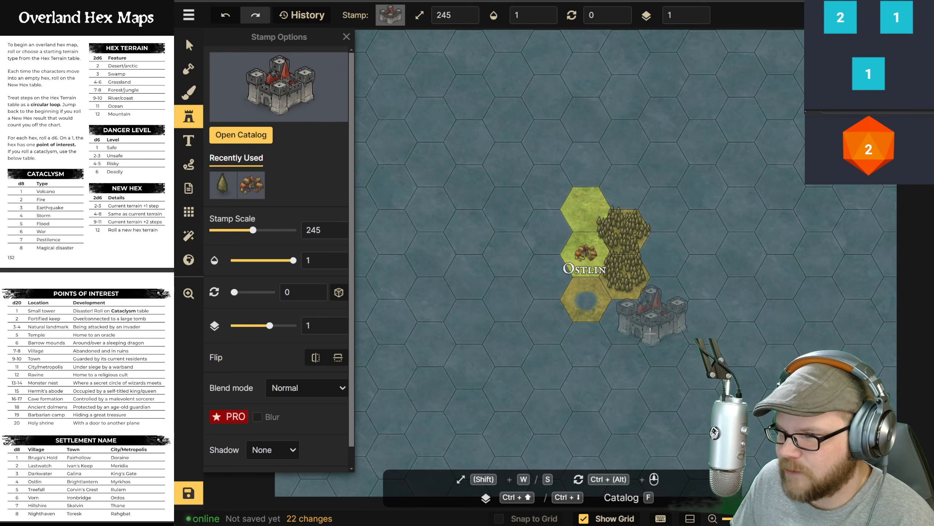
{"action": "left_click_drag", "start_coordinate": [252, 230], "coordinate": [224, 230]}
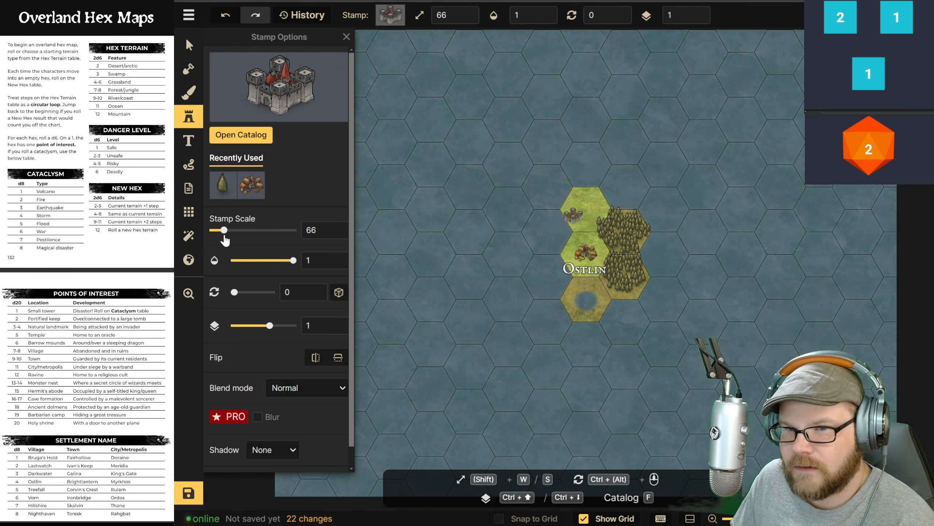
{"action": "left_click", "coordinate": [592, 313]}
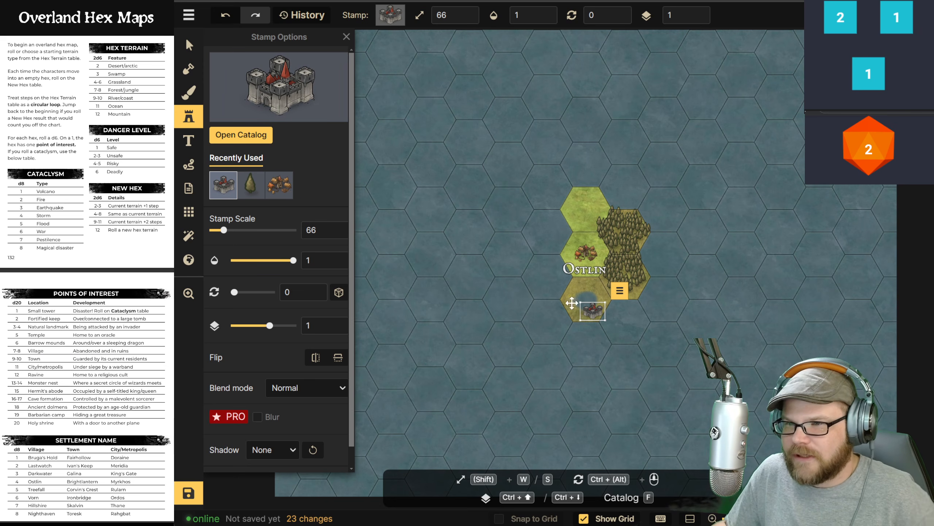
Step: Roll the castle's development on the Points of Interest table and add an untitled map note at the castle without entering any text
{"action": "left_click", "coordinate": [188, 92]}
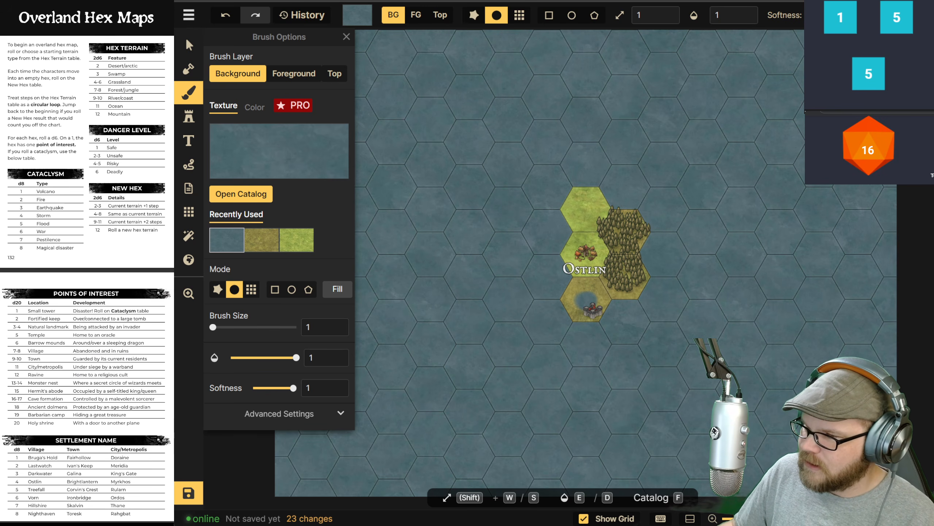
{"action": "left_click_drag", "start_coordinate": [122, 398], "coordinate": [154, 400]}
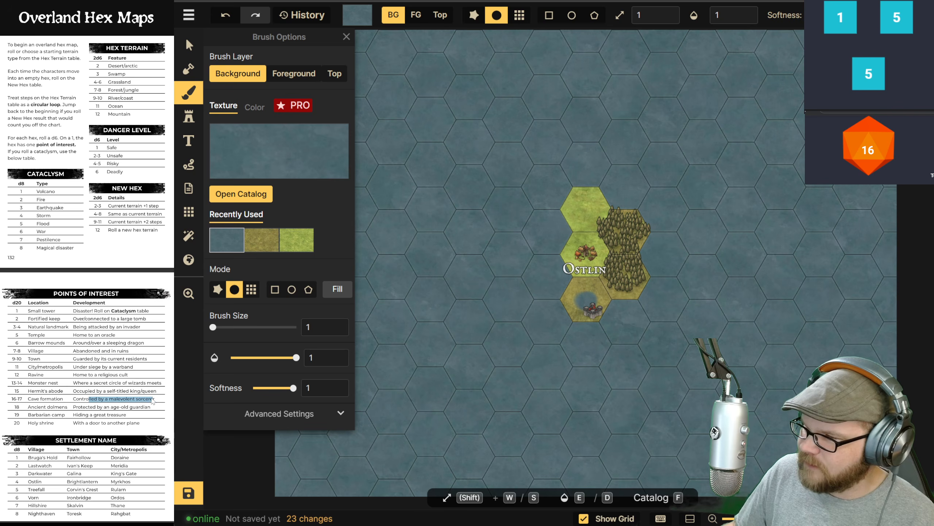
{"action": "left_click", "coordinate": [154, 400]}
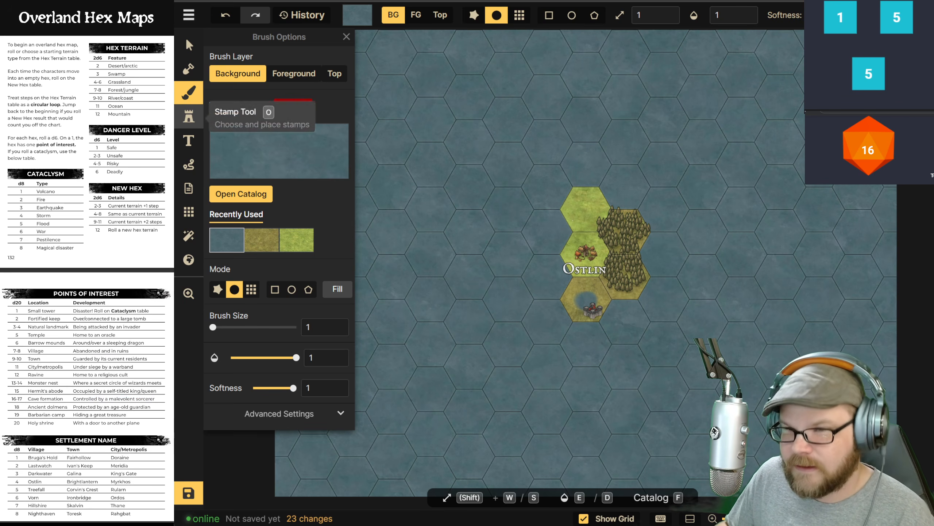
{"action": "left_click", "coordinate": [189, 188]}
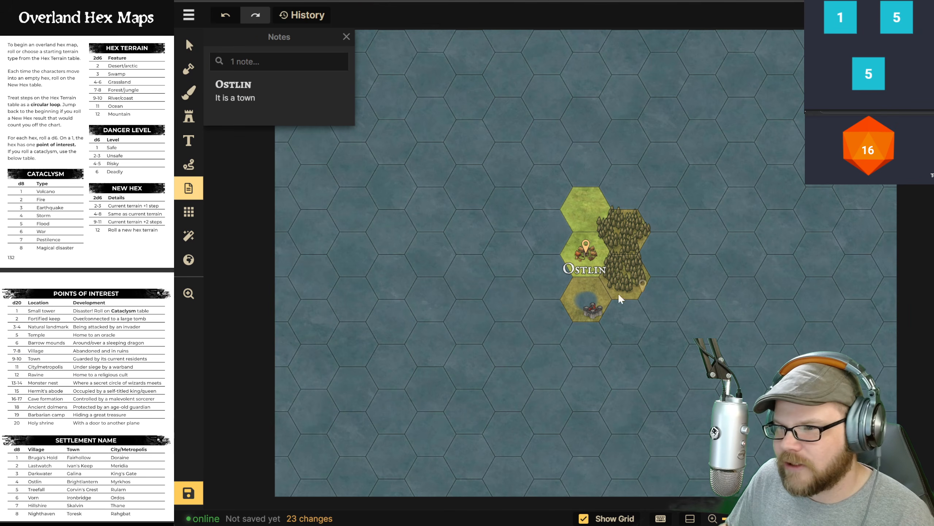
{"action": "left_click", "coordinate": [593, 311]}
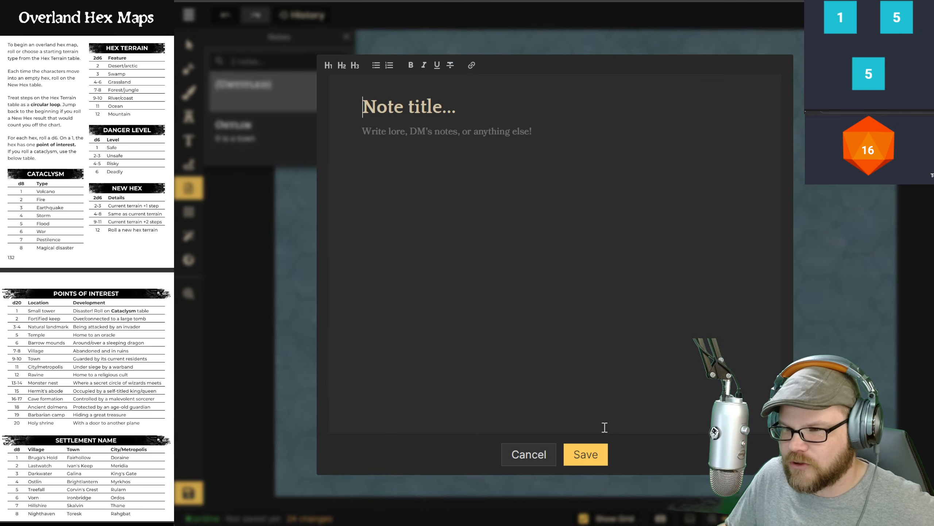
{"action": "left_click", "coordinate": [539, 462]}
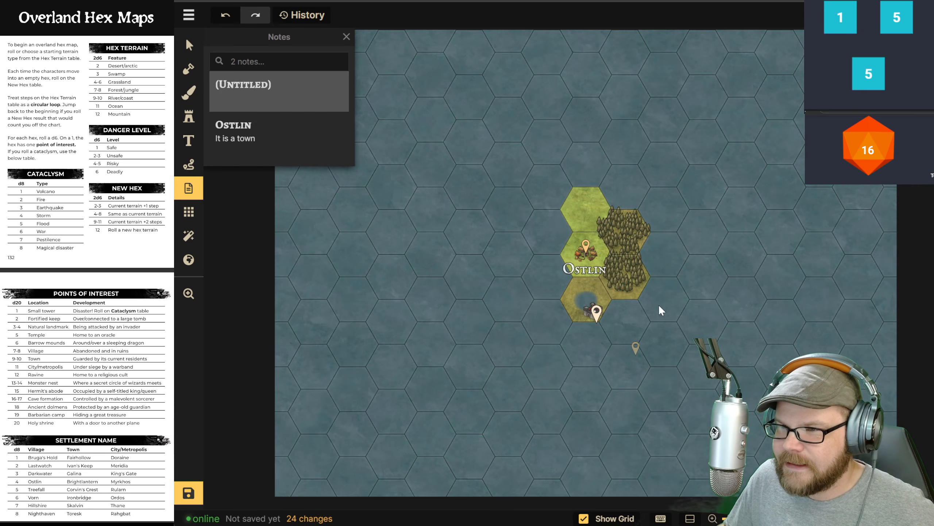
{"action": "left_click", "coordinate": [195, 91]}
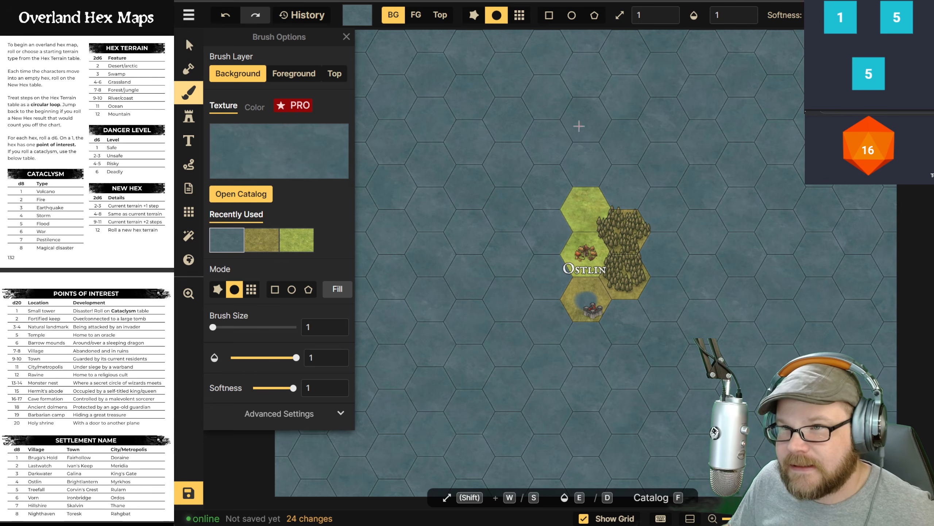
{"action": "left_click", "coordinate": [193, 118]}
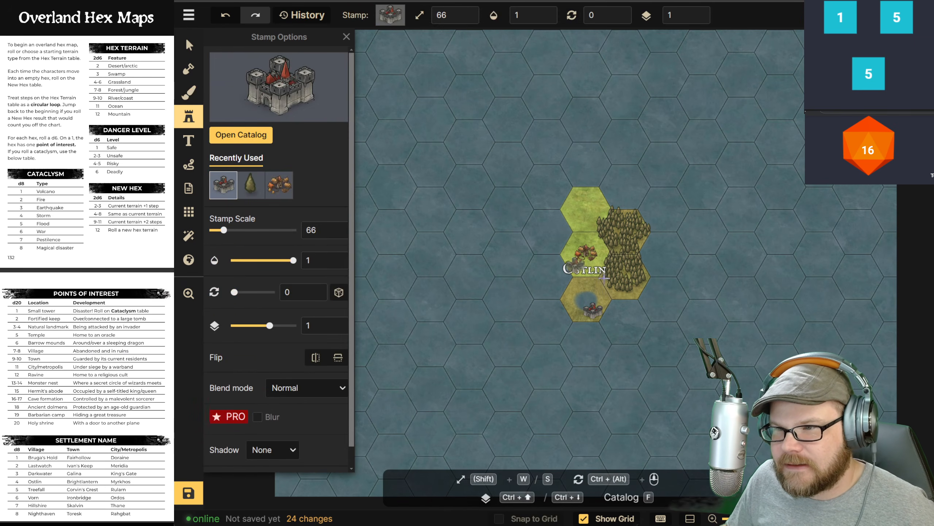
{"action": "left_click", "coordinate": [573, 215]}
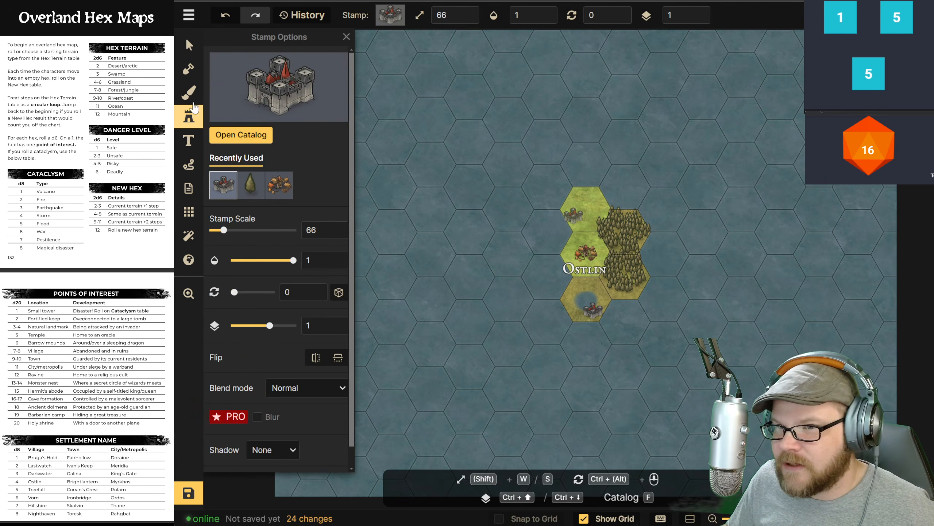
Step: Paint the hex to Ostlin's lower left with the olive-green texture using the grid brush
{"action": "key", "text": "b"}
{"action": "left_click", "coordinate": [262, 239]}
{"action": "left_click", "coordinate": [293, 245]}
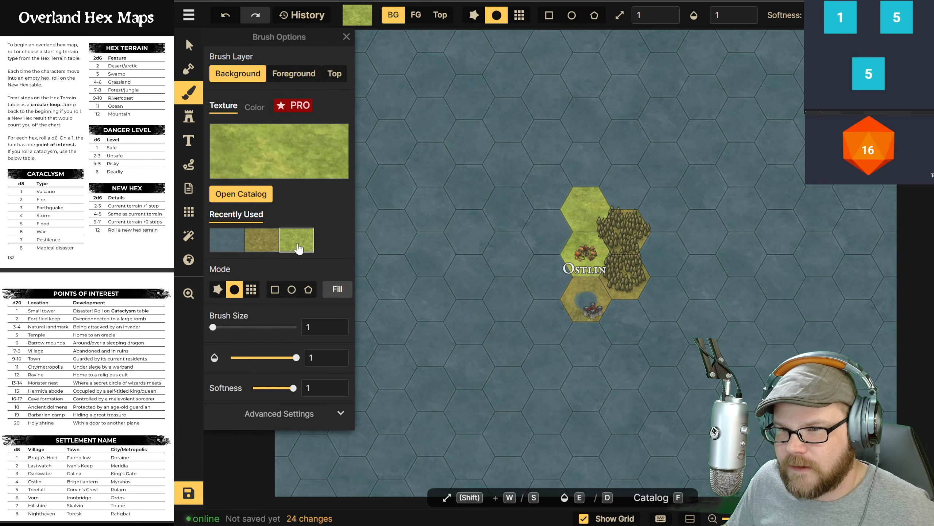
{"action": "left_click", "coordinate": [259, 244]}
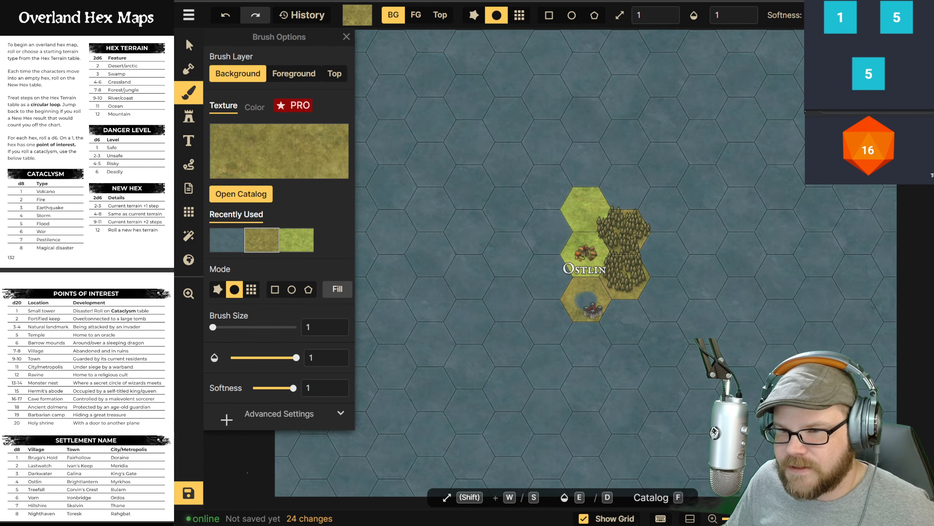
{"action": "left_click", "coordinate": [250, 291]}
{"action": "left_click", "coordinate": [547, 276]}
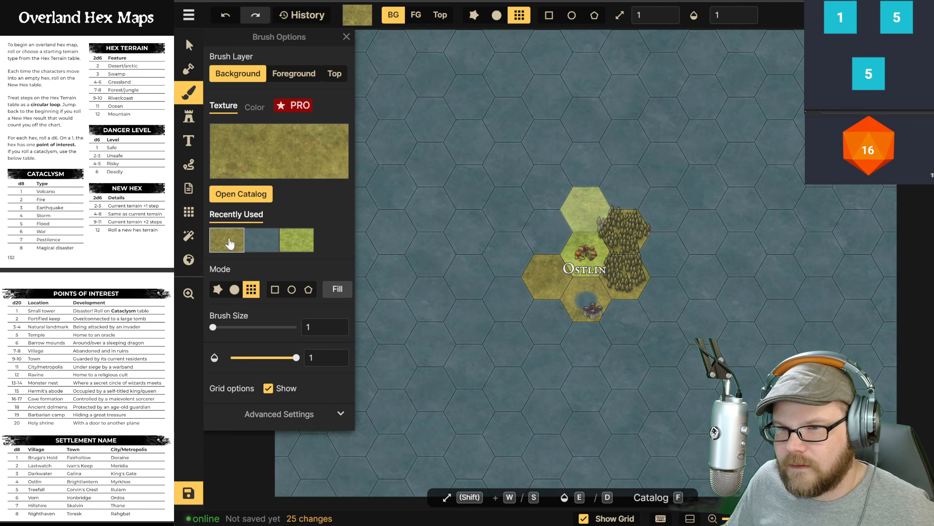
Step: Paint a blue-grey river from the lake into the olive hex at Ostlin's lower left with a size 25 round brush
{"action": "left_click", "coordinate": [256, 250]}
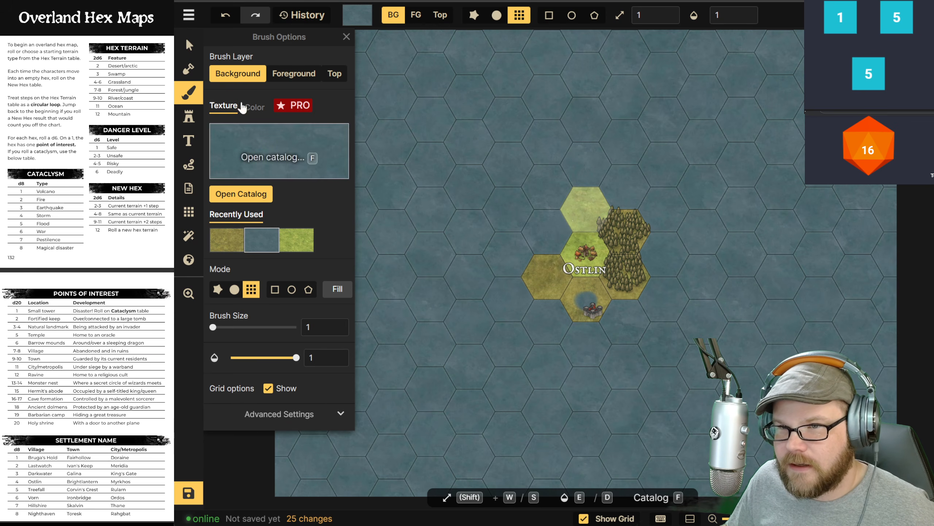
{"action": "left_click", "coordinate": [235, 290]}
{"action": "left_click_drag", "start_coordinate": [213, 327], "coordinate": [240, 327]}
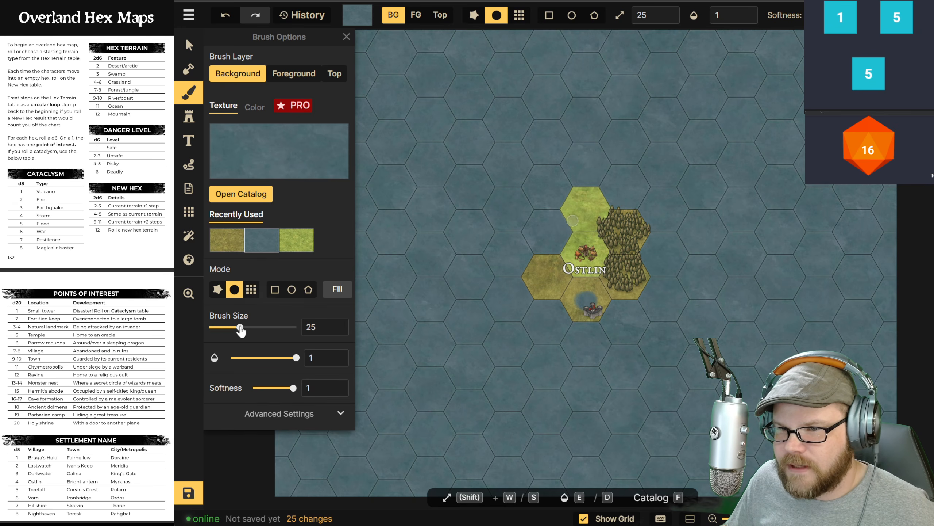
{"action": "left_click_drag", "start_coordinate": [581, 296], "coordinate": [532, 263]}
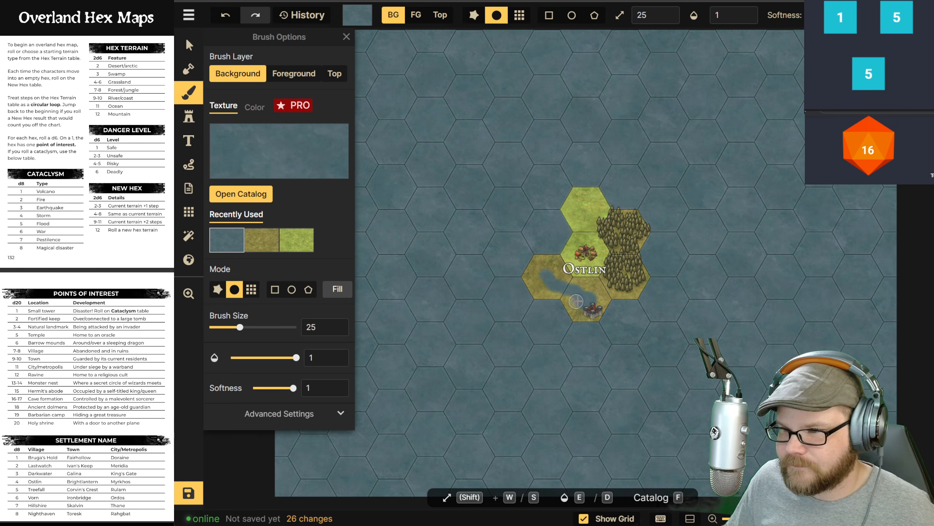
{"action": "left_click_drag", "start_coordinate": [575, 293], "coordinate": [570, 292]}
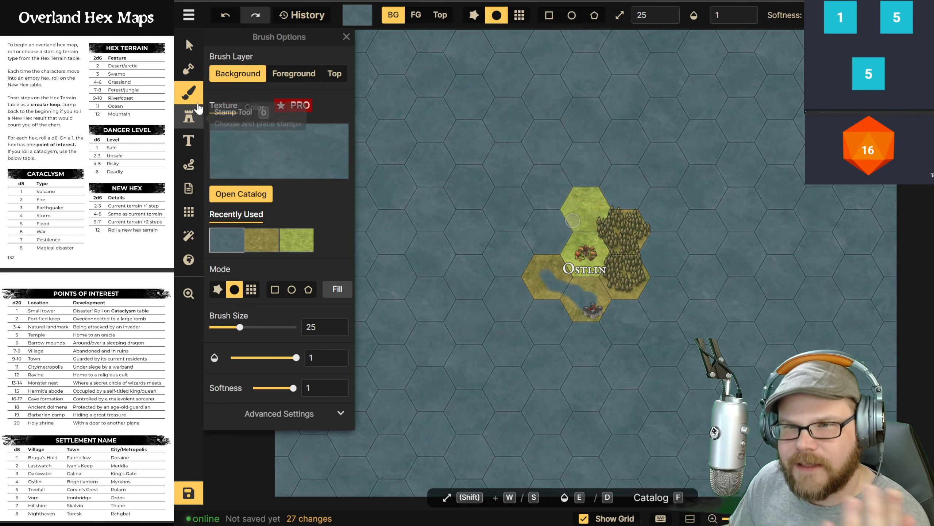
Step: Replace the grey castle beside the lake with the stone tower stamp from the Core set at scale 66
{"action": "left_click", "coordinate": [191, 48]}
{"action": "left_click", "coordinate": [593, 311]}
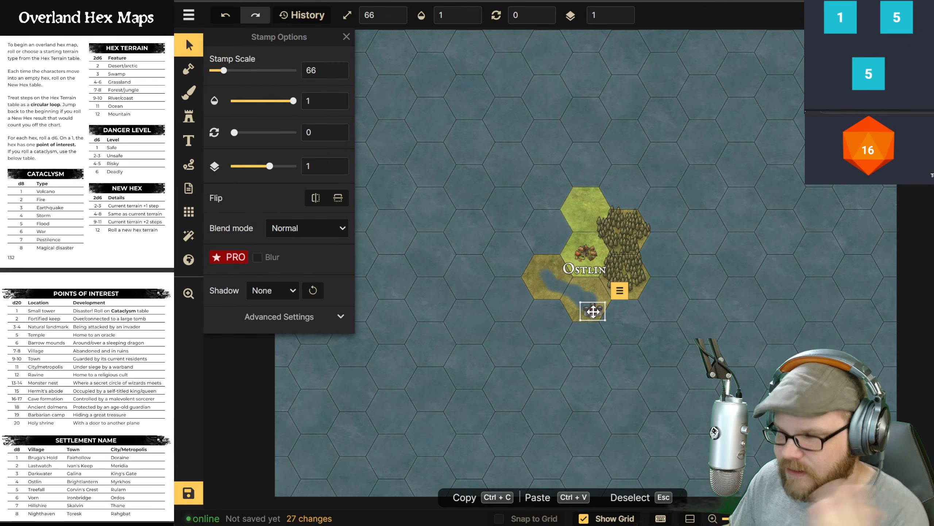
{"action": "key", "text": "Delete"}
{"action": "left_click", "coordinate": [191, 92]}
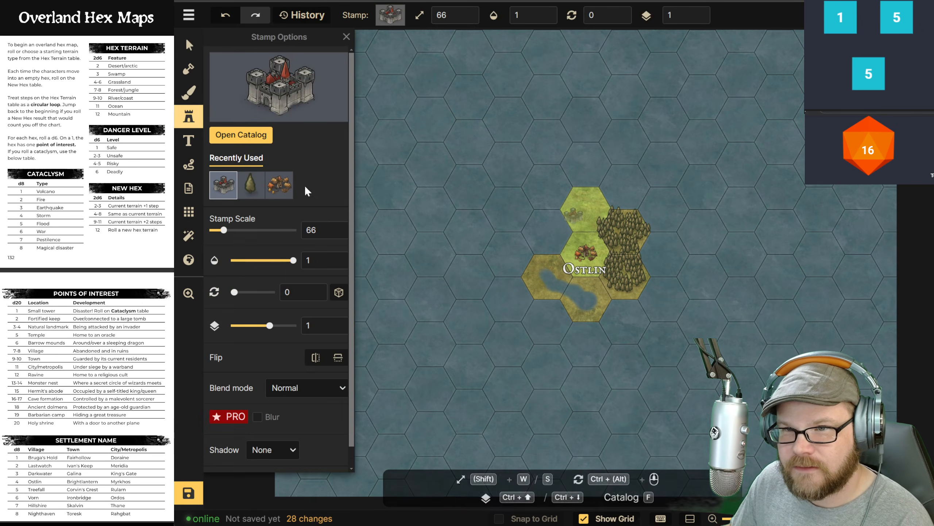
{"action": "left_click", "coordinate": [241, 135]}
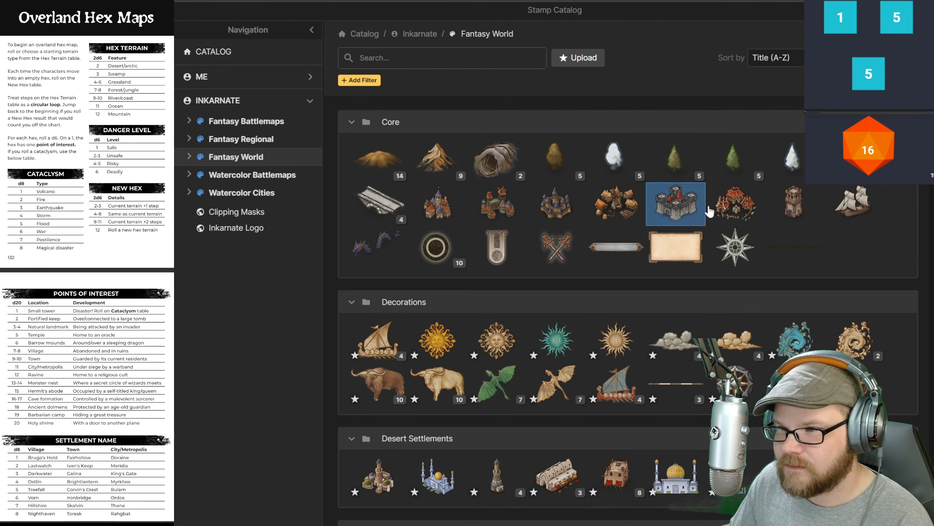
{"action": "left_click", "coordinate": [809, 203]}
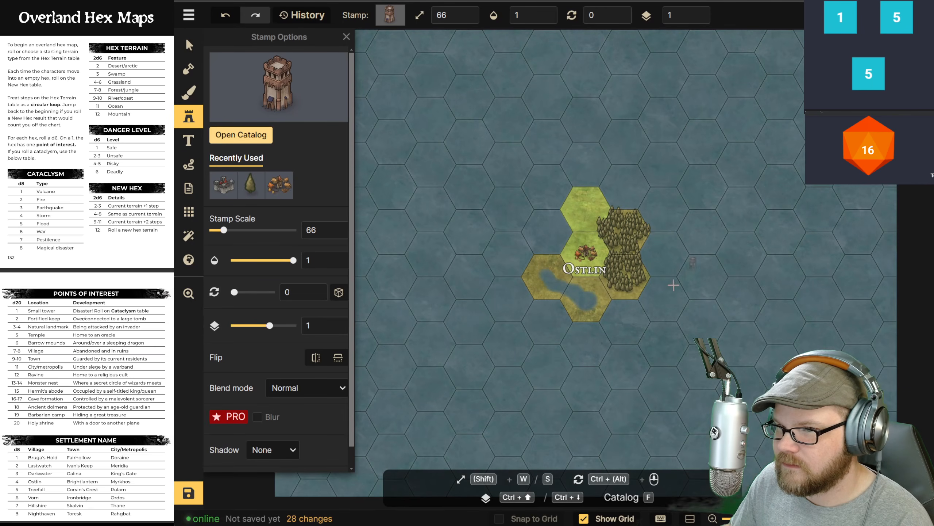
{"action": "left_click", "coordinate": [593, 315]}
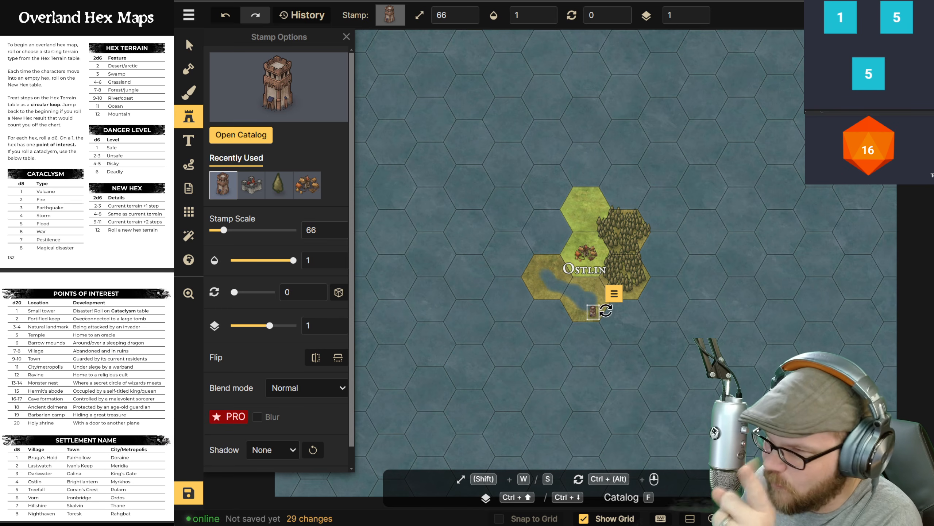
{"action": "left_click", "coordinate": [594, 312]}
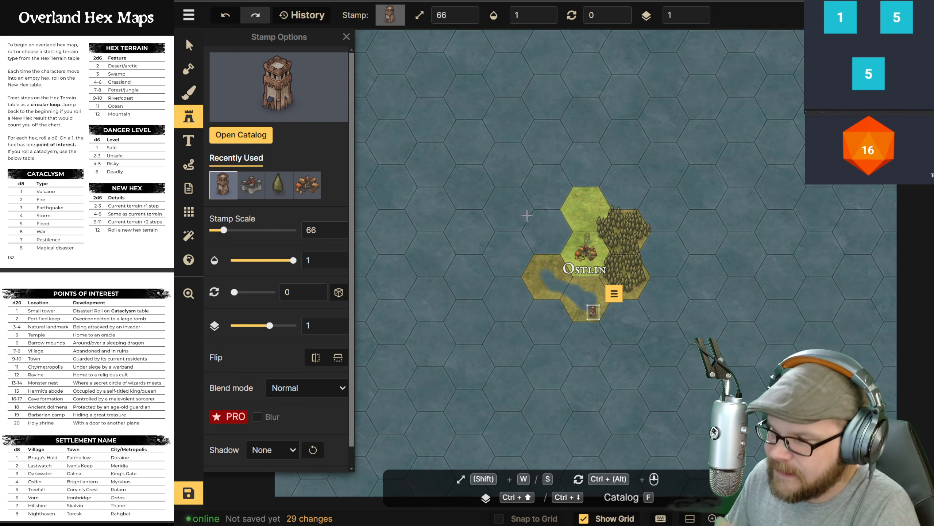
Step: Paint the hex to Ostlin's upper left olive green and extend the blue-grey river up into it with the size 25 round brush
{"action": "left_click", "coordinate": [185, 92]}
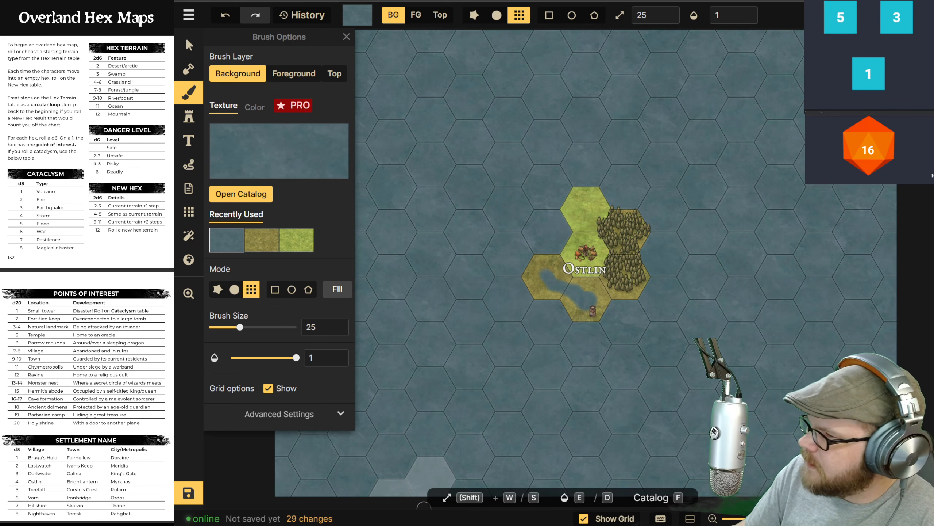
{"action": "left_click", "coordinate": [263, 242]}
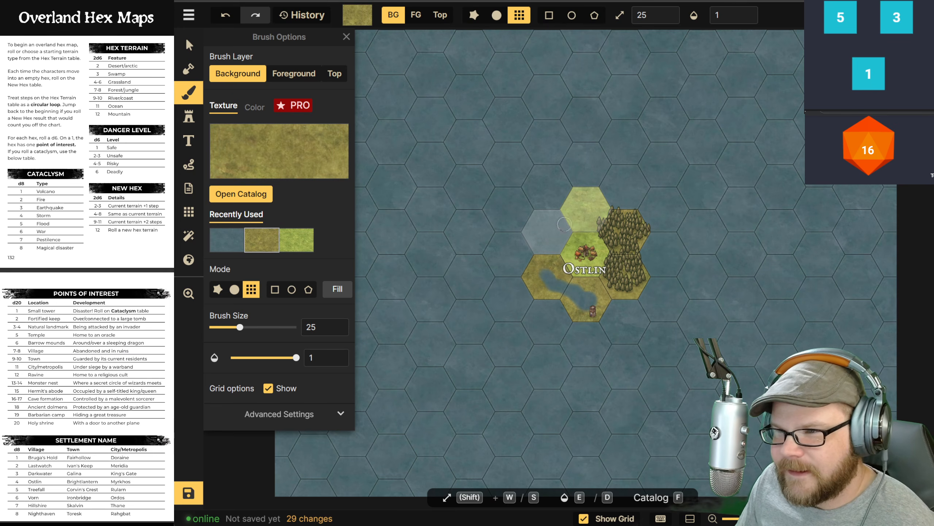
{"action": "left_click", "coordinate": [545, 231]}
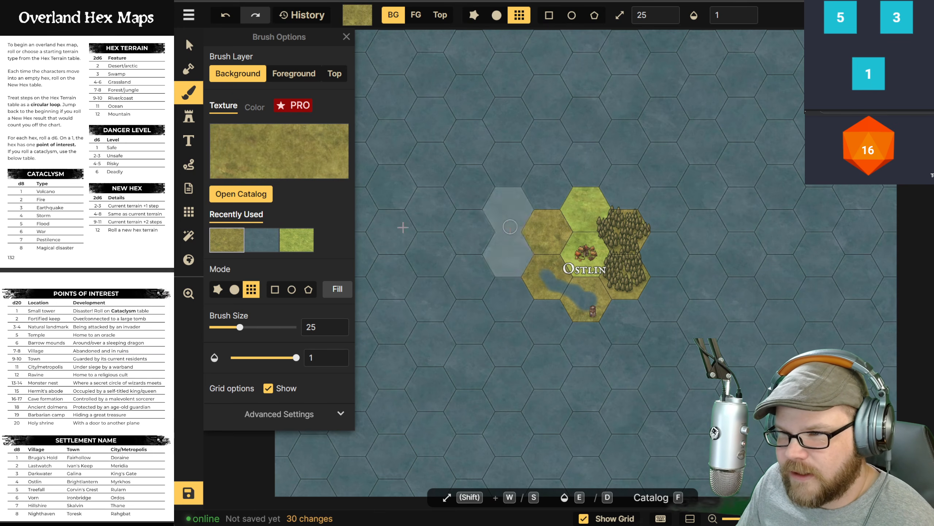
{"action": "left_click", "coordinate": [265, 243]}
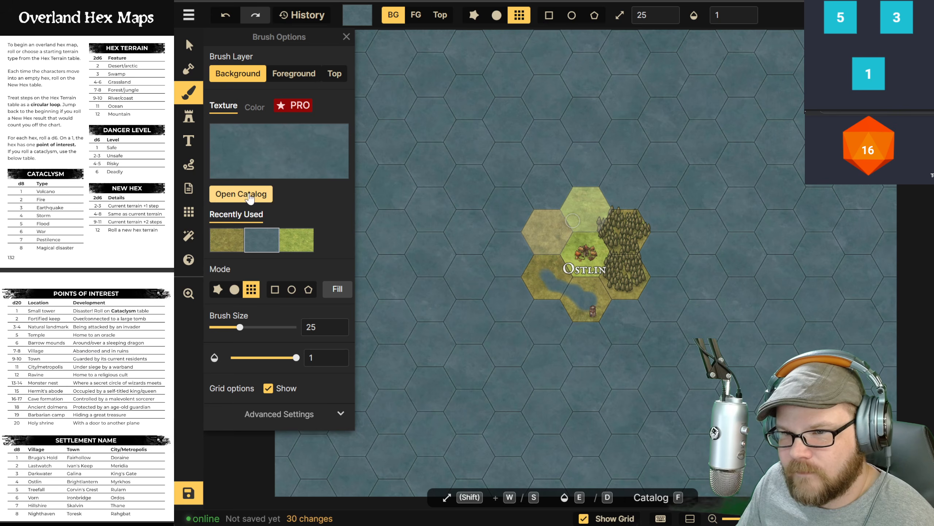
{"action": "left_click", "coordinate": [235, 289]}
{"action": "left_click_drag", "start_coordinate": [545, 270], "coordinate": [549, 232]}
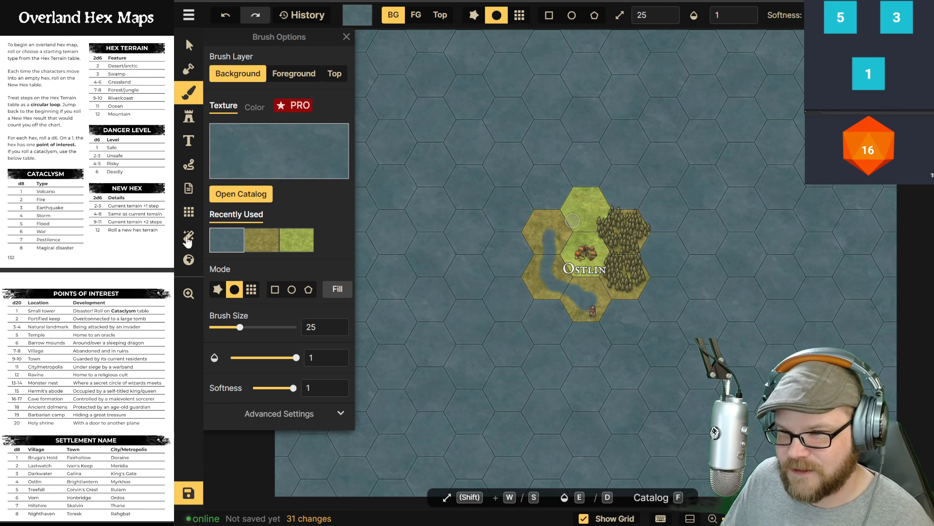
Step: Roll the new hex's point of interest and place the red tent camp stamp from the Core set at scale 66 just west of the river
{"action": "left_click", "coordinate": [856, 137]}
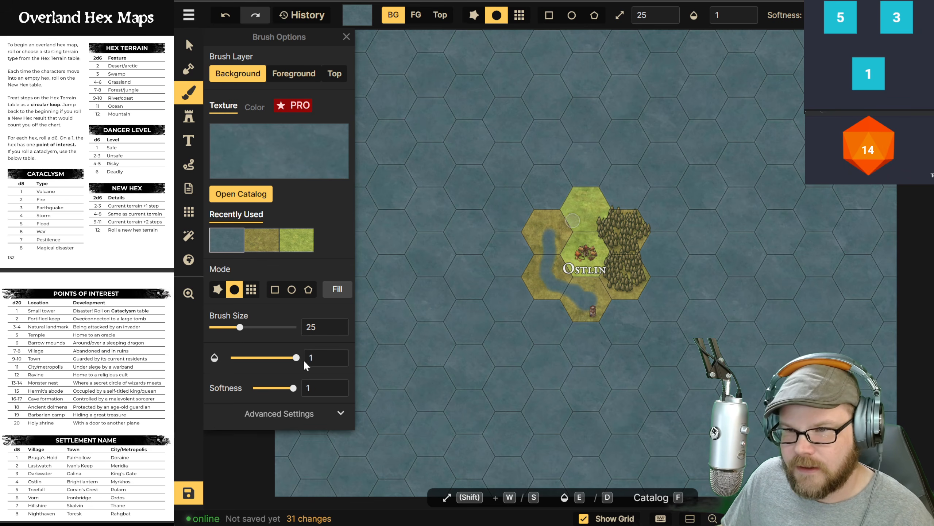
{"action": "left_click", "coordinate": [346, 501]}
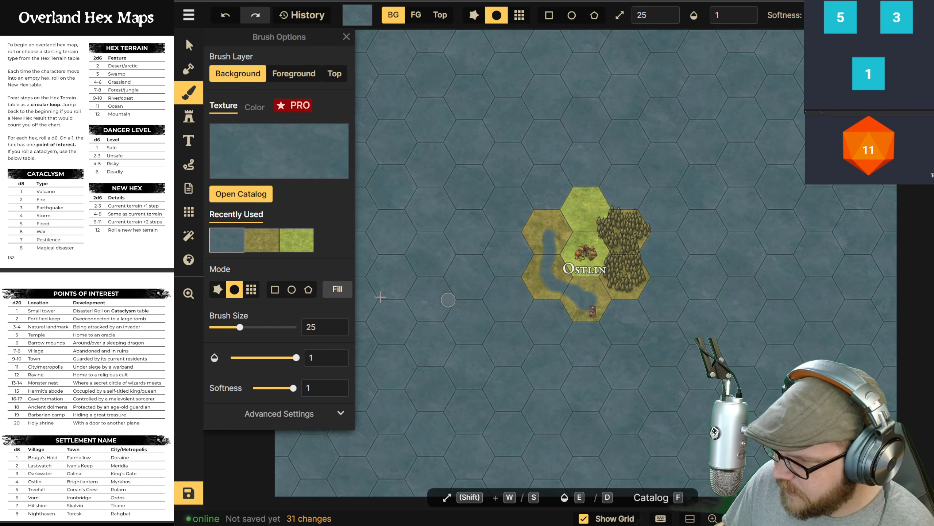
{"action": "left_click", "coordinate": [188, 116]}
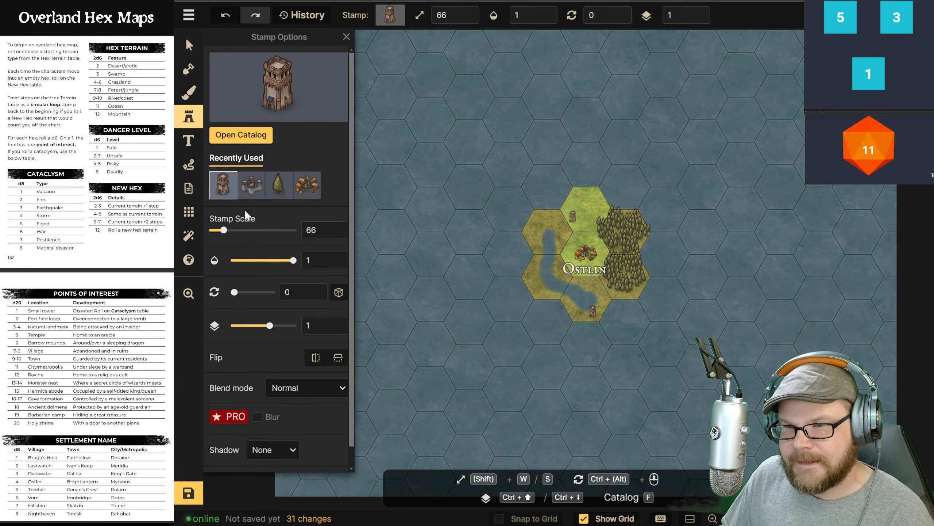
{"action": "left_click", "coordinate": [246, 139]}
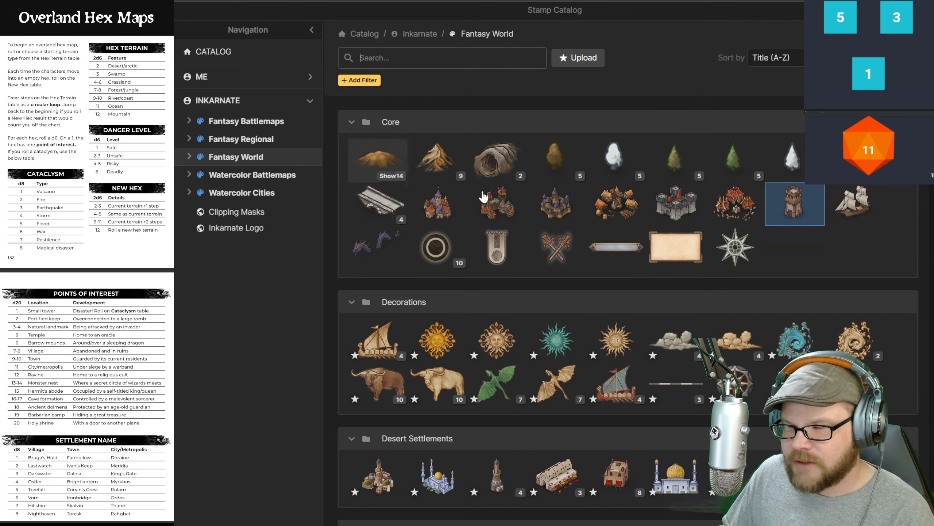
{"action": "left_click", "coordinate": [732, 203]}
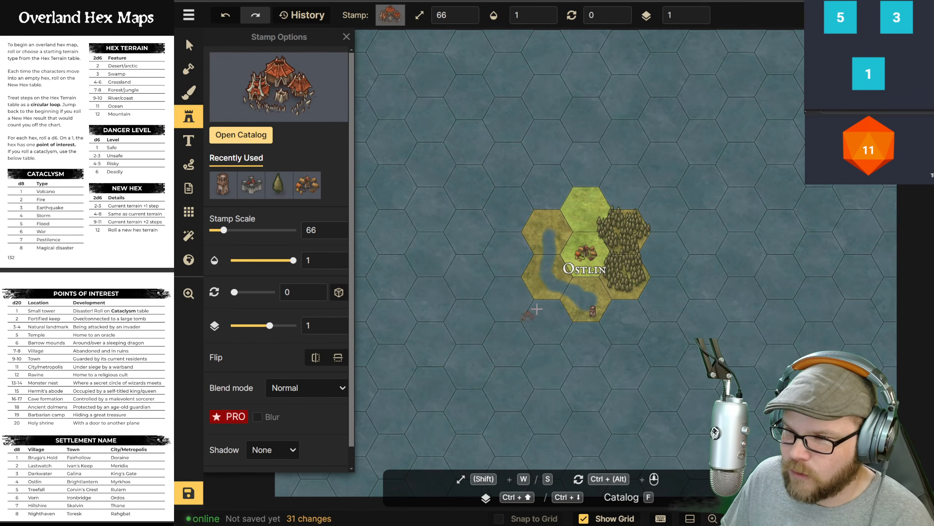
{"action": "left_click", "coordinate": [535, 235]}
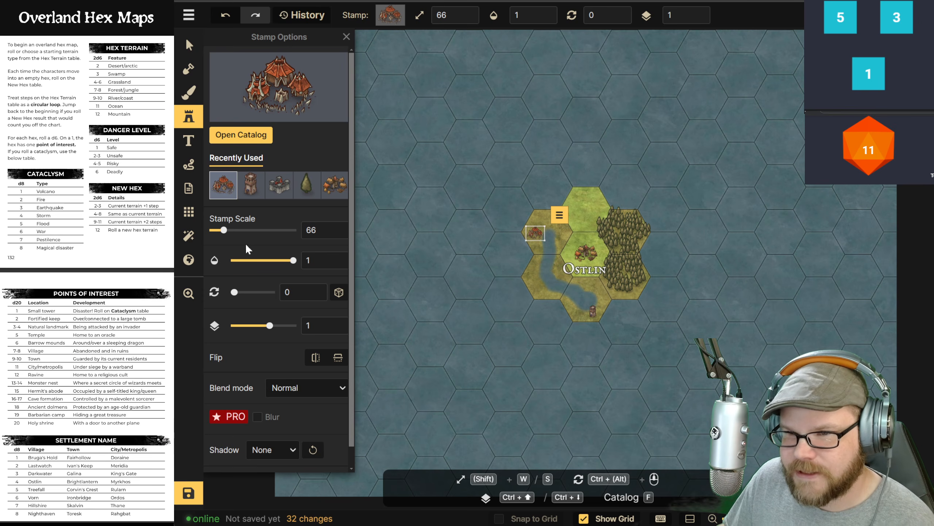
Step: Label the red tent camp "Monster Nest" in IM Fell English SC at size 11, placed just below the stamp
{"action": "left_click", "coordinate": [189, 141]}
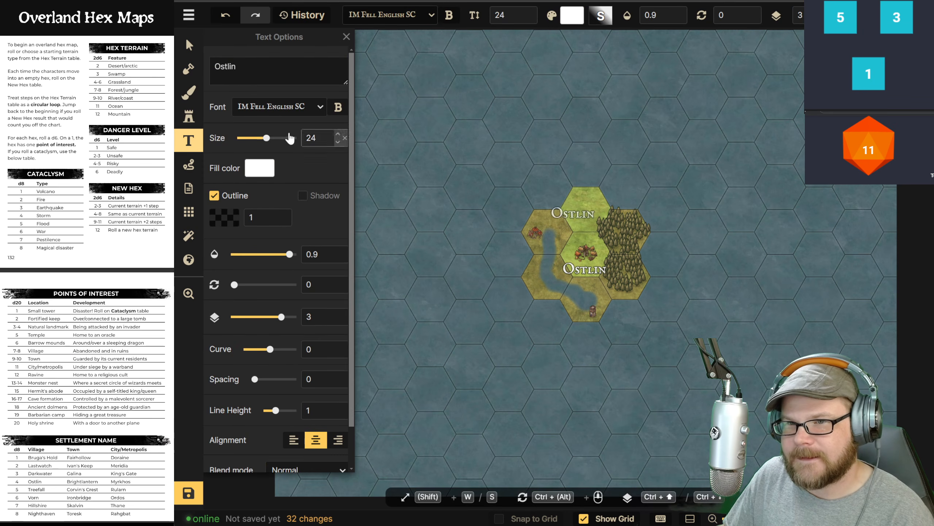
{"action": "left_click_drag", "start_coordinate": [266, 138], "coordinate": [252, 138]}
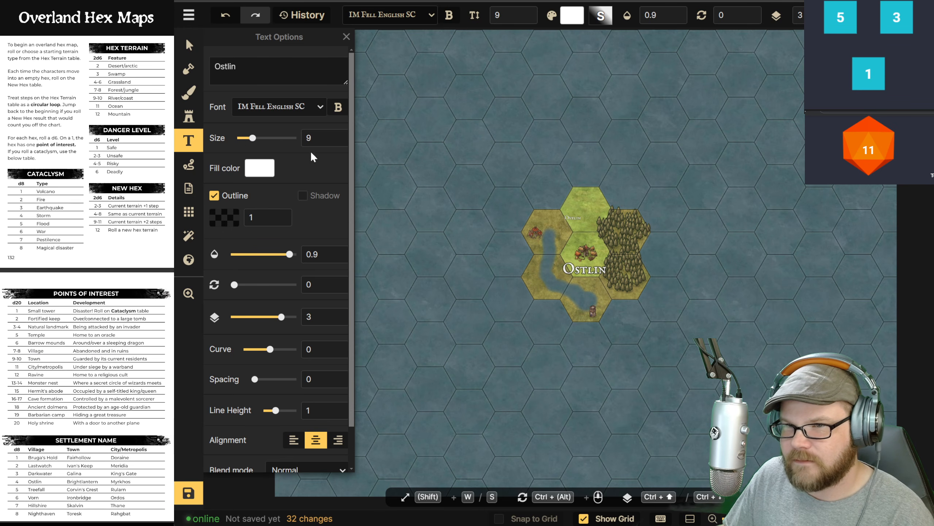
{"action": "left_click", "coordinate": [534, 244]}
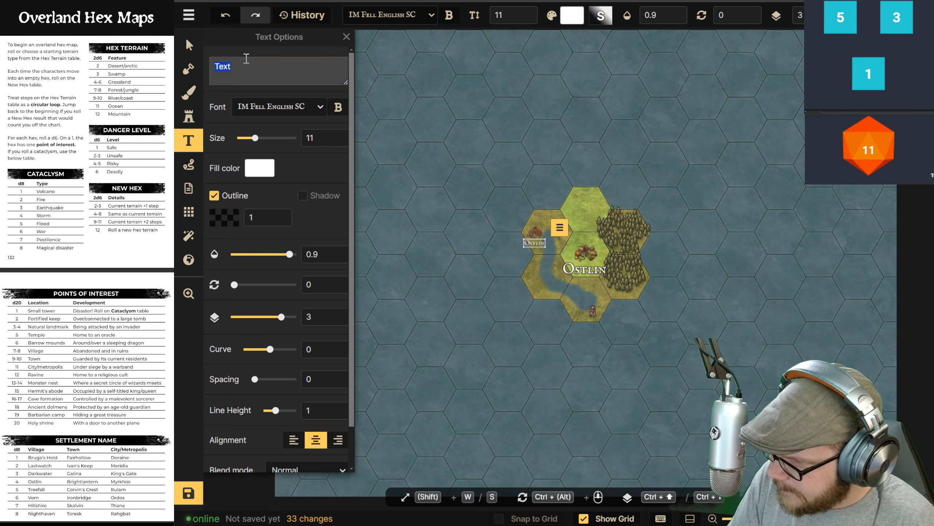
{"action": "type", "text": "Monster"}
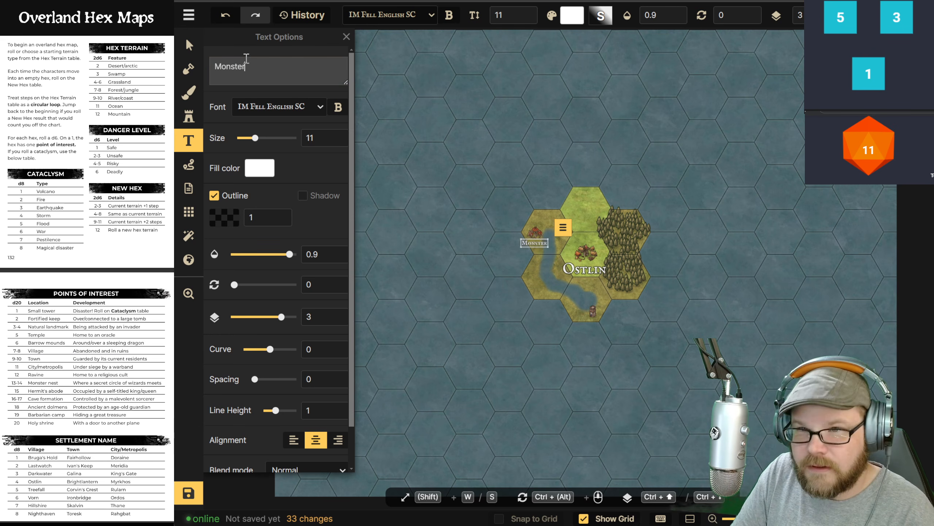
{"action": "type", "text": " Nest"}
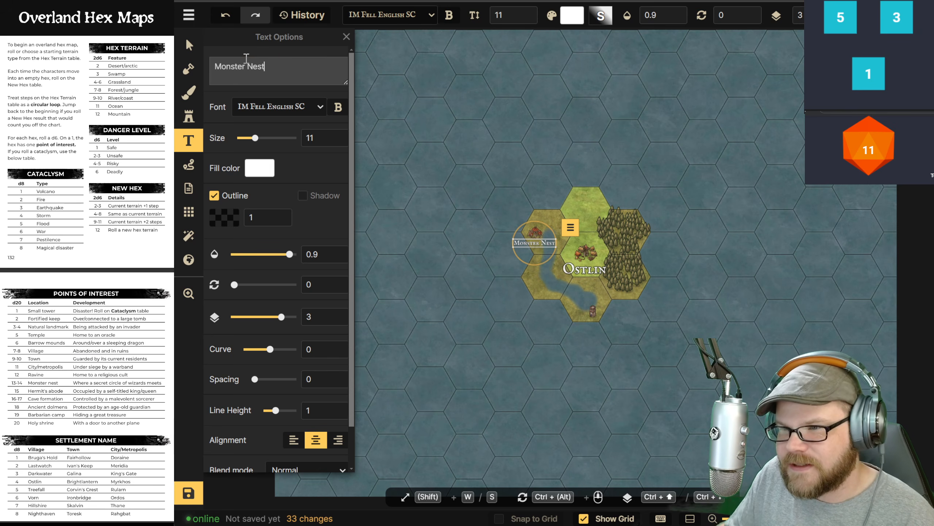
Step: Add the label "Sorceror Tower" at size 11 just below the stone tower
{"action": "left_click", "coordinate": [597, 326]}
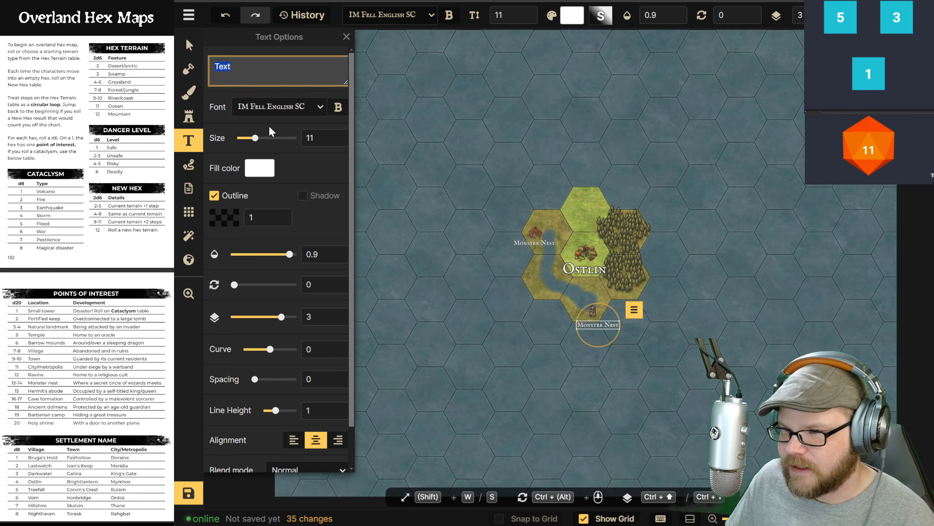
{"action": "type", "text": "S"}
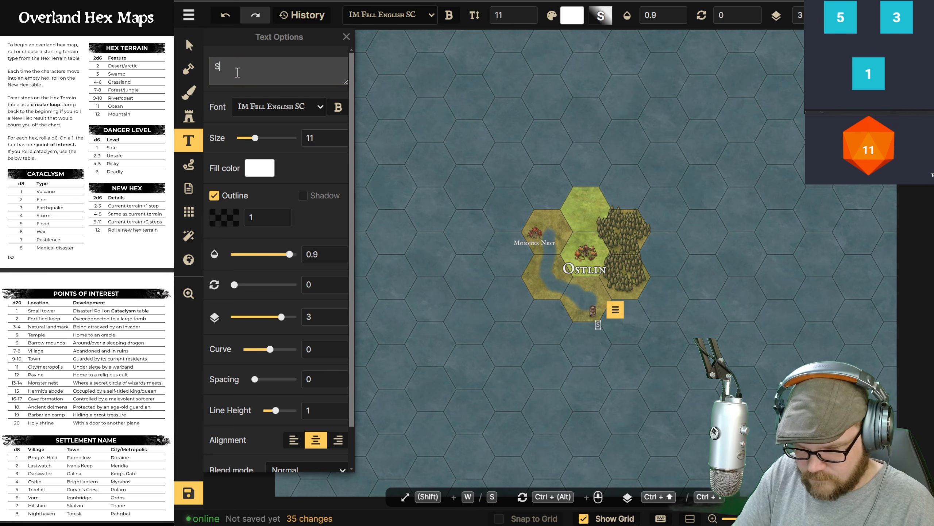
{"action": "type", "text": "orceror Tower"}
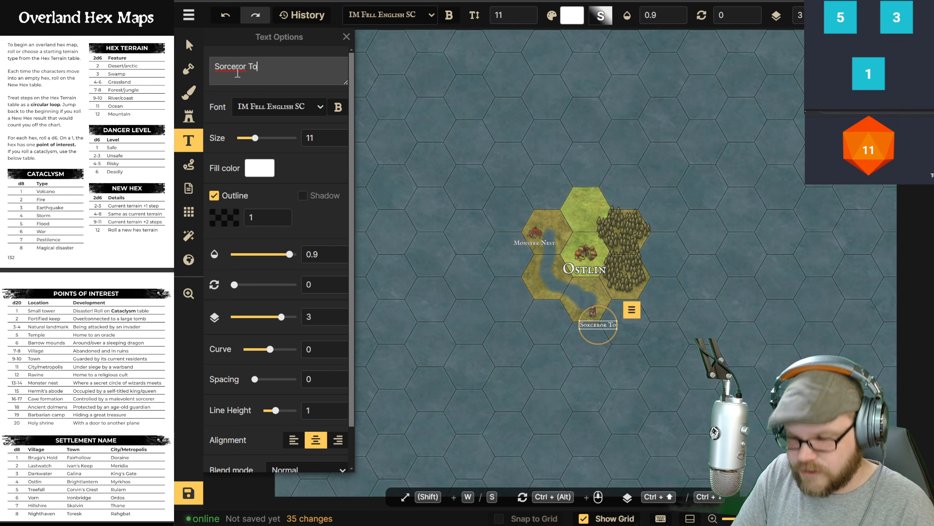
{"action": "key", "text": "Return"}
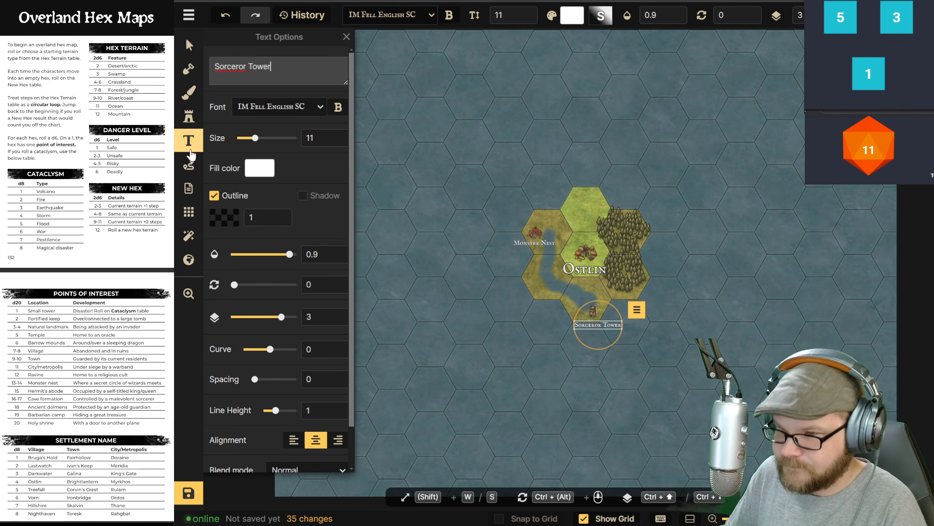
Step: Paint the hex directly north of Monster Nest olive green and extend the blue-grey river up into it with the size 25 round brush
{"action": "left_click", "coordinate": [188, 117]}
{"action": "left_click", "coordinate": [190, 92]}
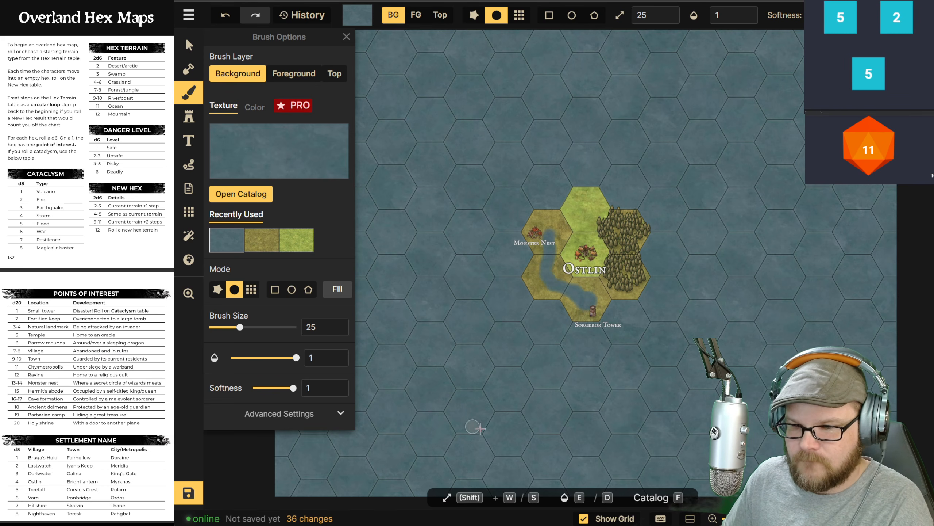
{"action": "left_click", "coordinate": [262, 239]}
{"action": "left_click", "coordinate": [252, 289]}
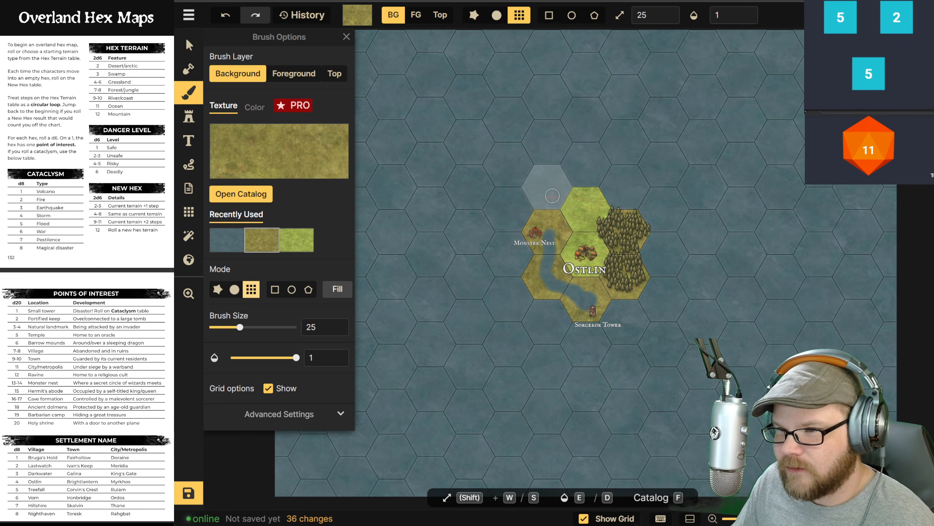
{"action": "left_click", "coordinate": [547, 187]}
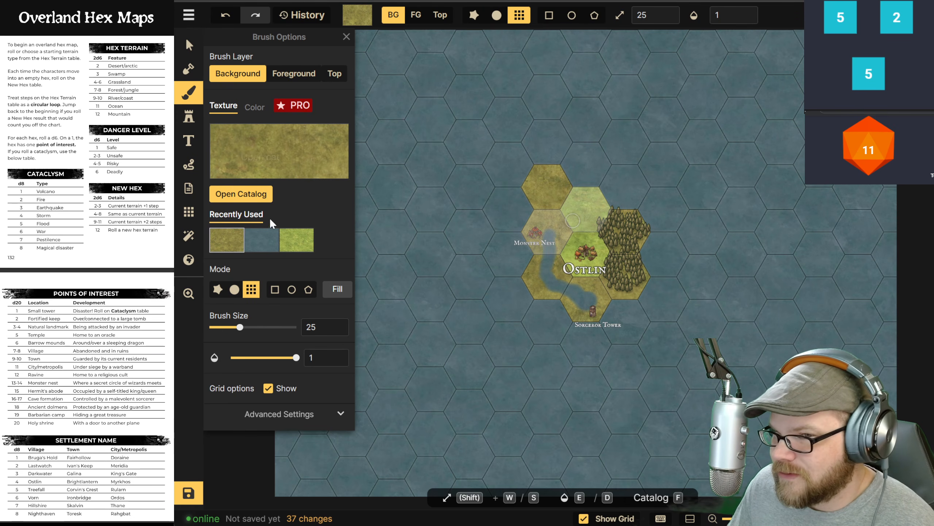
{"action": "left_click", "coordinate": [261, 239]}
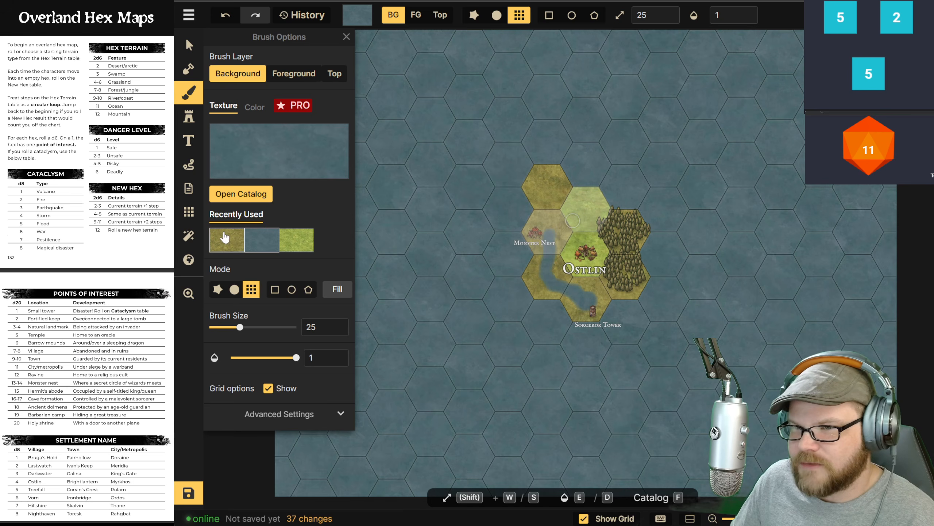
{"action": "left_click", "coordinate": [235, 289]}
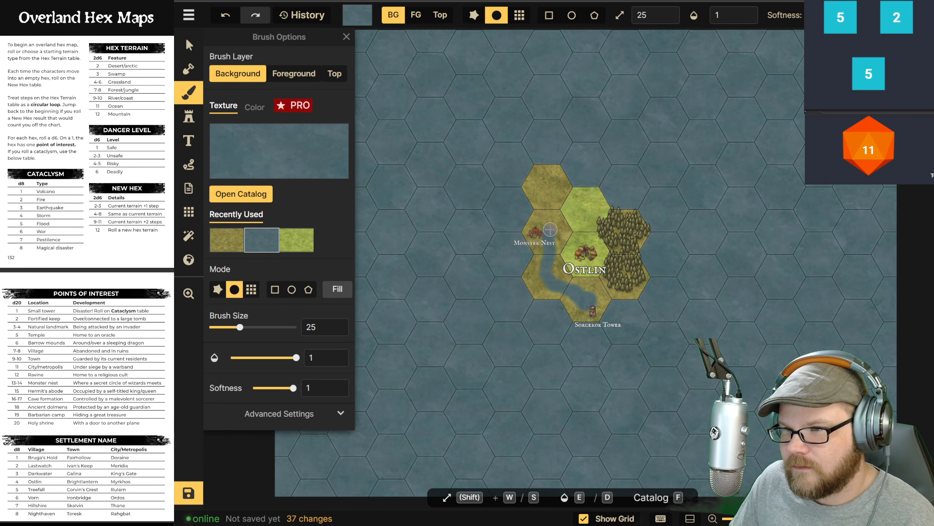
{"action": "left_click", "coordinate": [544, 184]}
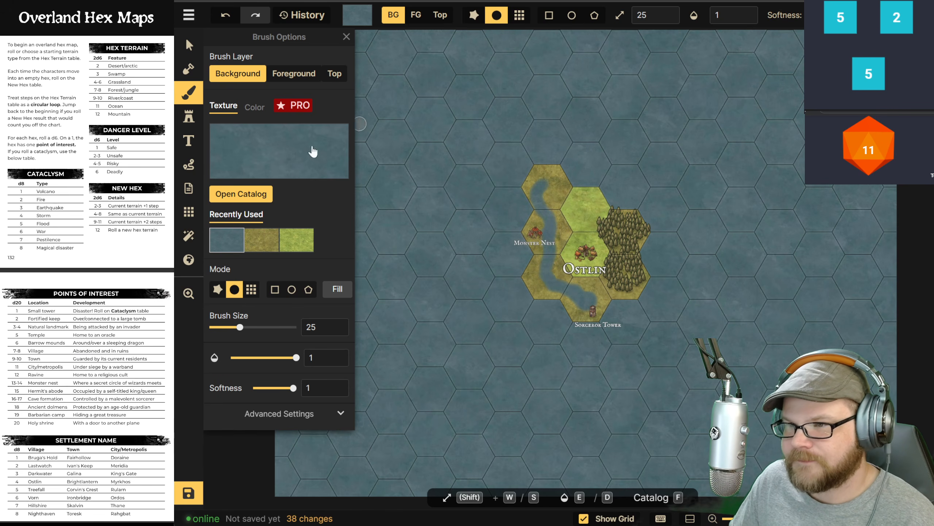
Step: Paint the hex two north of Ostlin olive green and continue the blue-grey river northeast into it with the round brush
{"action": "left_click", "coordinate": [251, 289]}
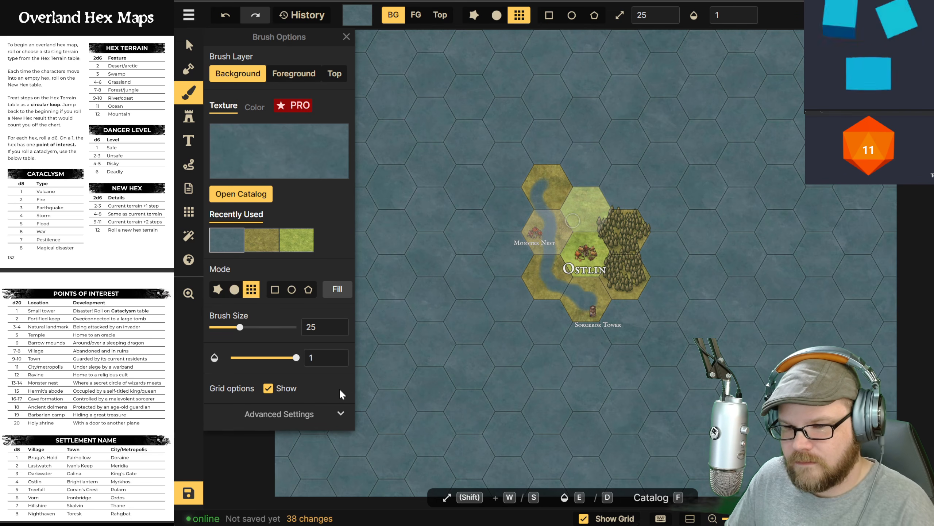
{"action": "left_click", "coordinate": [588, 165]}
{"action": "left_click", "coordinate": [261, 240]}
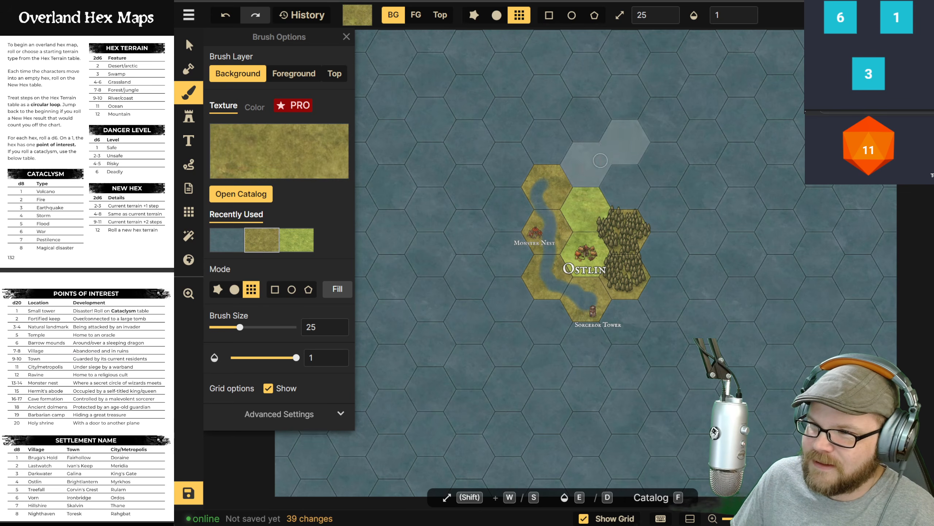
{"action": "left_click", "coordinate": [585, 165]}
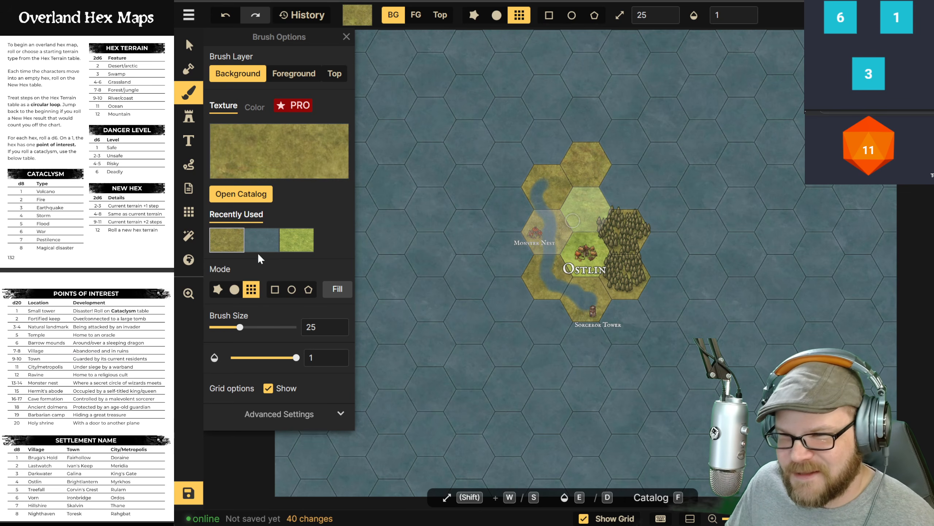
{"action": "left_click", "coordinate": [262, 240]}
{"action": "left_click", "coordinate": [234, 290]}
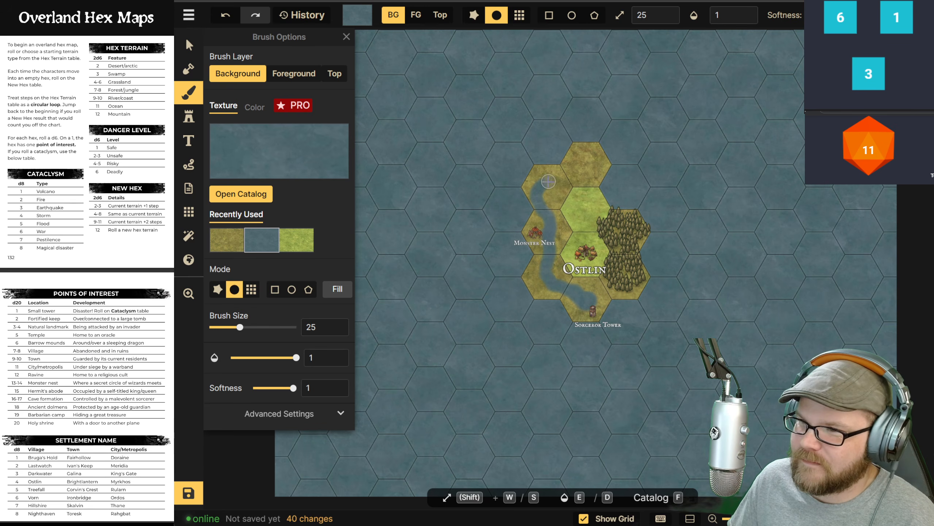
{"action": "left_click", "coordinate": [584, 169]}
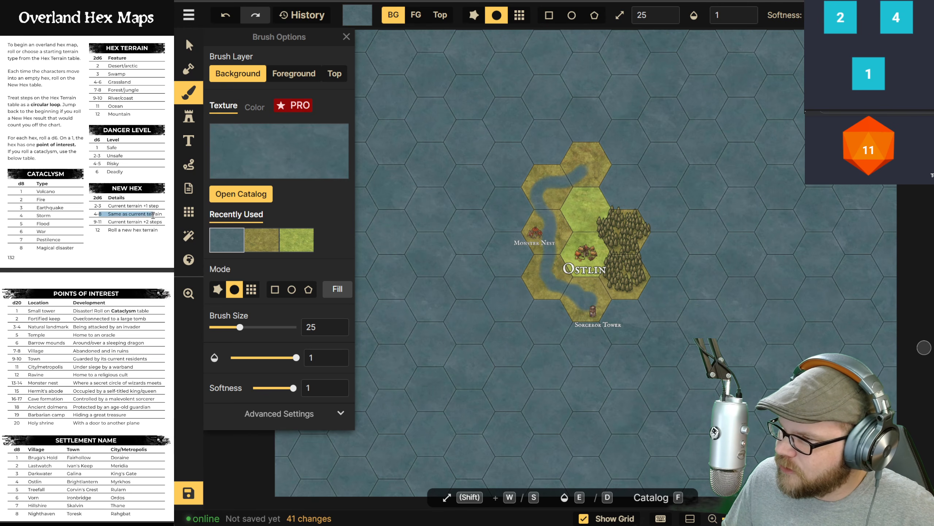
Step: Paint the hex north of the forest olive green and carry the blue-grey river east into it with the size 25 round brush
{"action": "left_click", "coordinate": [251, 241]}
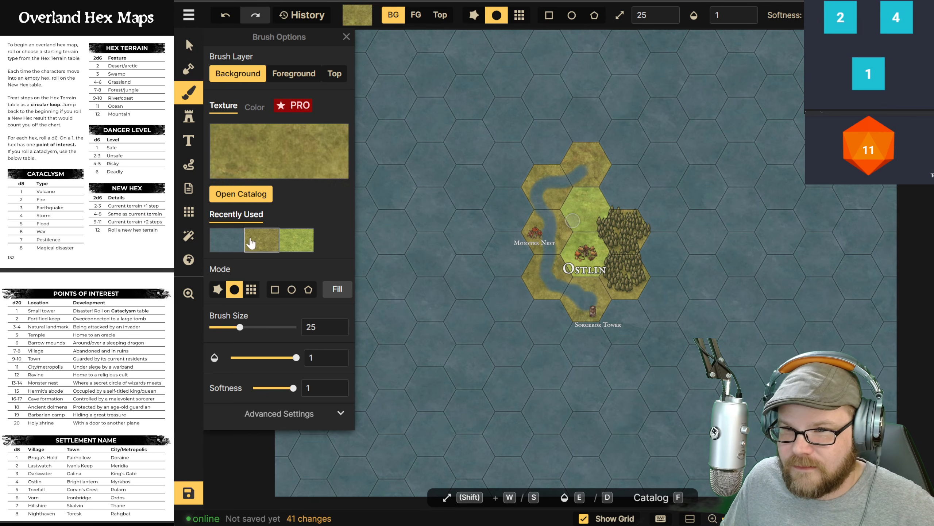
{"action": "left_click", "coordinate": [251, 289]}
{"action": "left_click", "coordinate": [624, 188]}
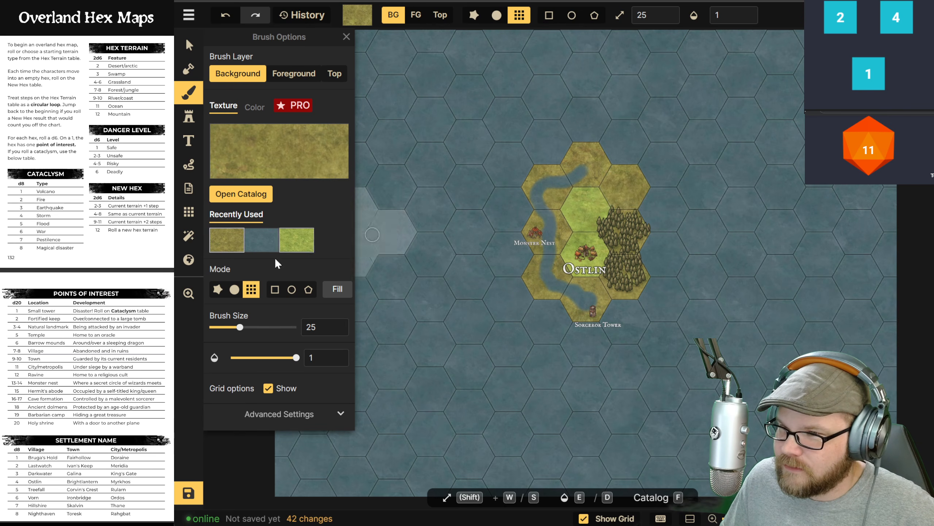
{"action": "left_click", "coordinate": [266, 240]}
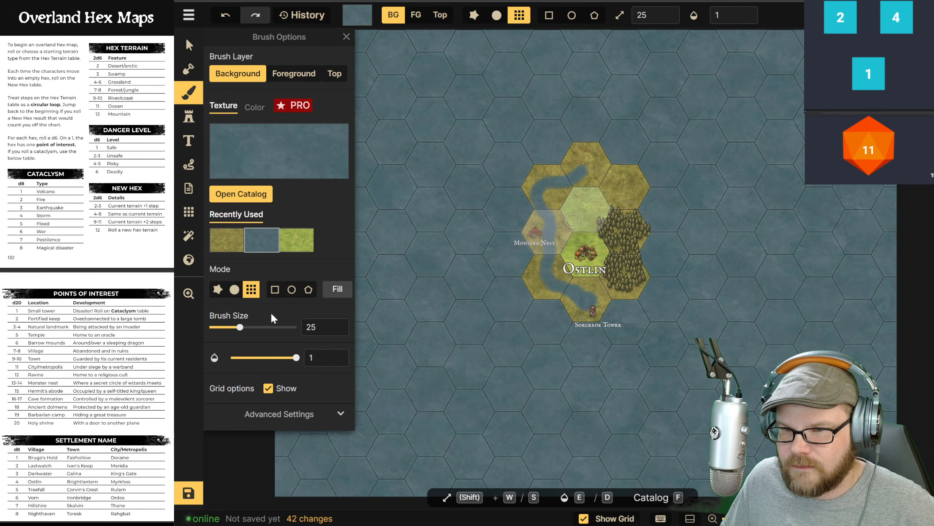
{"action": "left_click", "coordinate": [235, 290]}
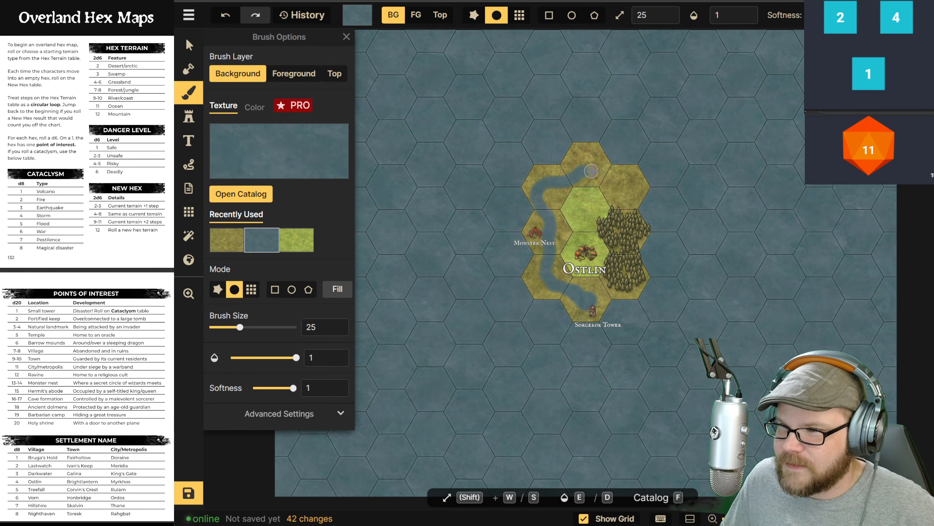
{"action": "mouse_move", "coordinate": [625, 188]}
{"action": "left_mouse_down"}
{"action": "mouse_move", "coordinate": [586, 164]}
{"action": "mouse_move", "coordinate": [568, 180]}
{"action": "left_mouse_up"}
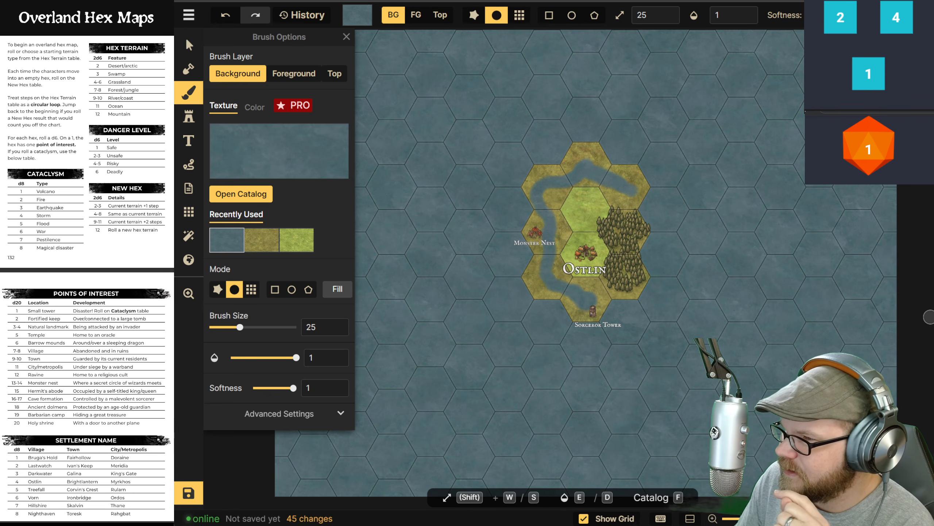
Step: Roll the new hex's point of interest and cataclysm, and place the Core set's Swords Symbol stamp at scale 91 near the river's eastern end
{"action": "left_click_drag", "start_coordinate": [33, 192], "coordinate": [65, 243]}
{"action": "left_click", "coordinate": [64, 196]}
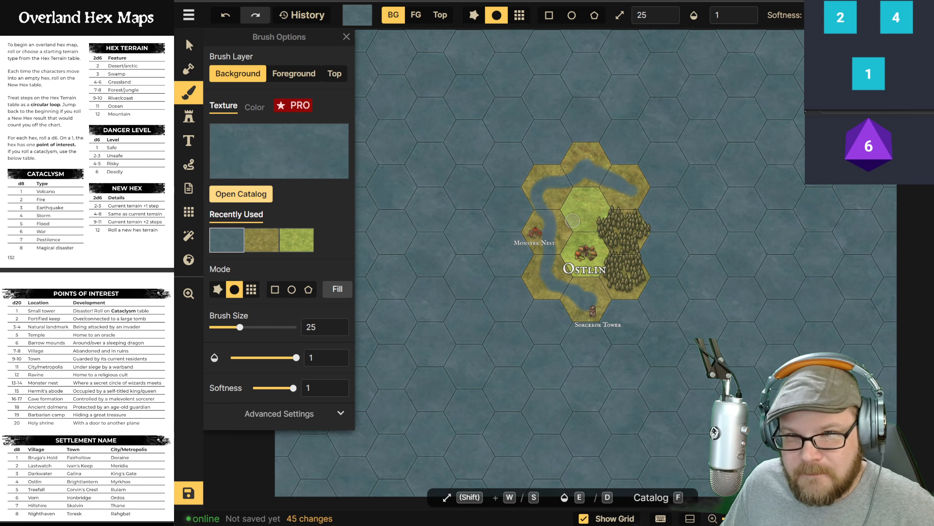
{"action": "left_click", "coordinate": [189, 117]}
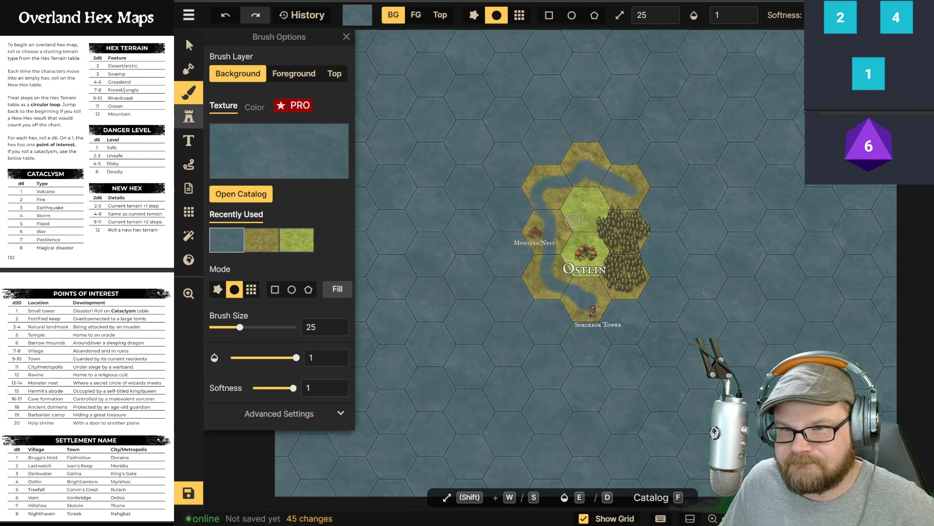
{"action": "left_click", "coordinate": [241, 135]}
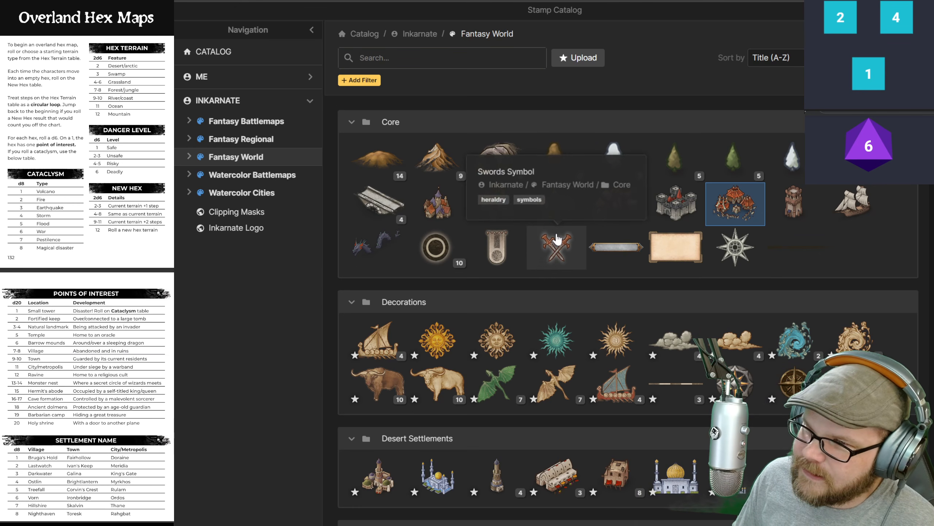
{"action": "left_click", "coordinate": [555, 253]}
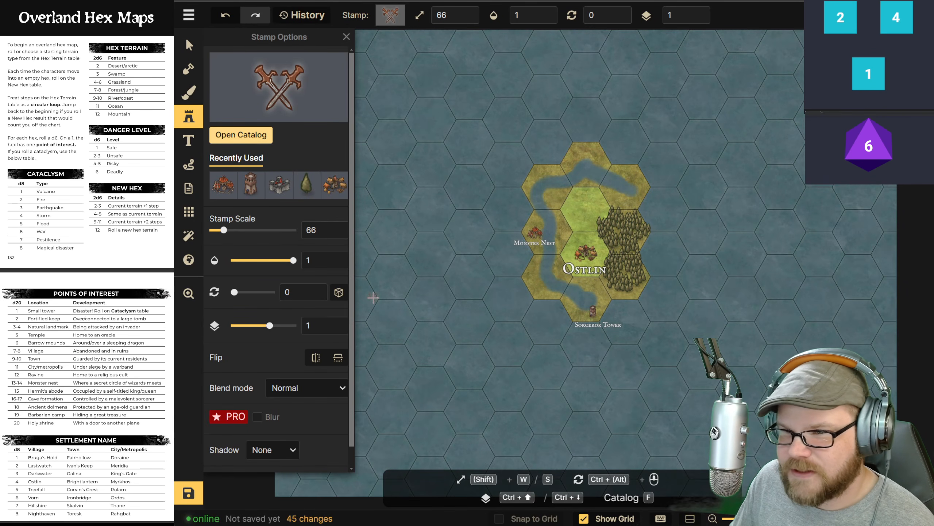
{"action": "left_click", "coordinate": [241, 230]}
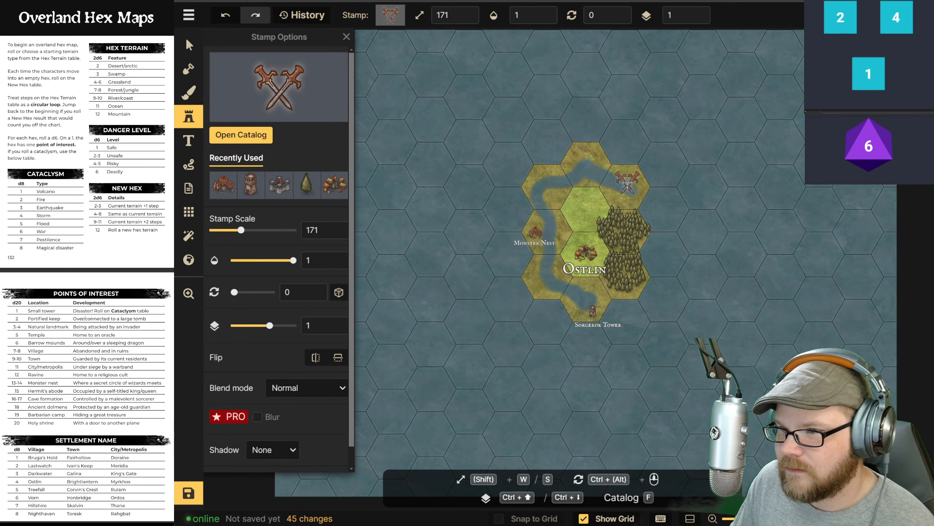
{"action": "left_click_drag", "start_coordinate": [241, 230], "coordinate": [229, 233]}
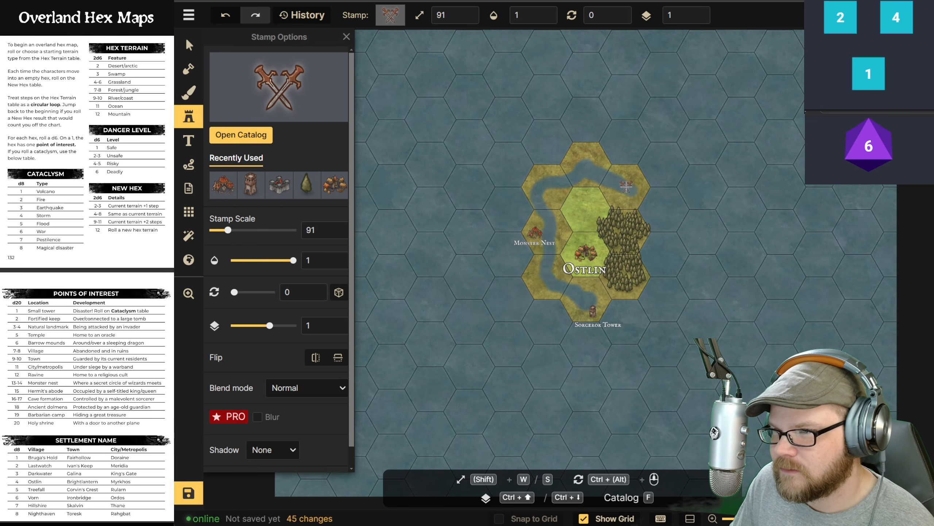
{"action": "left_click", "coordinate": [626, 186]}
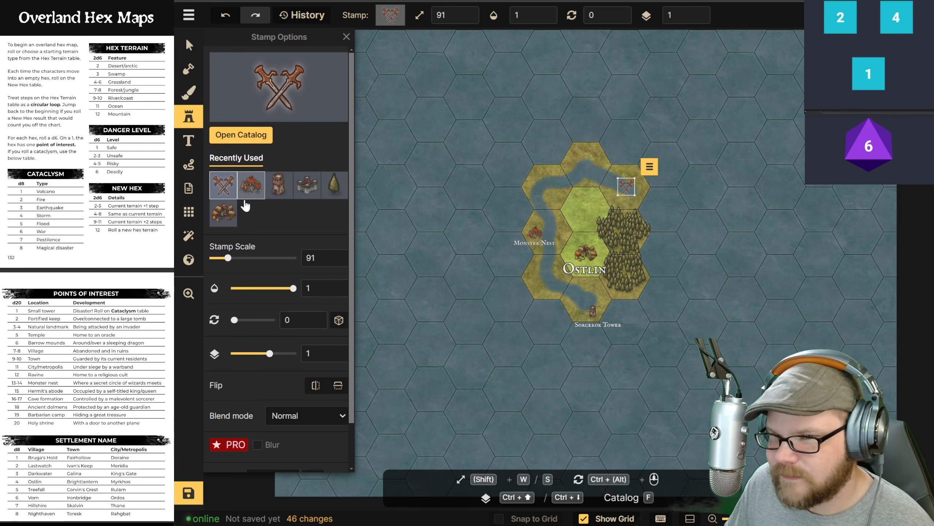
Step: Label the crossed swords "Dead Wastes" in IM Fell English SC at size 11, placed just below the stamp
{"action": "left_click", "coordinate": [181, 140]}
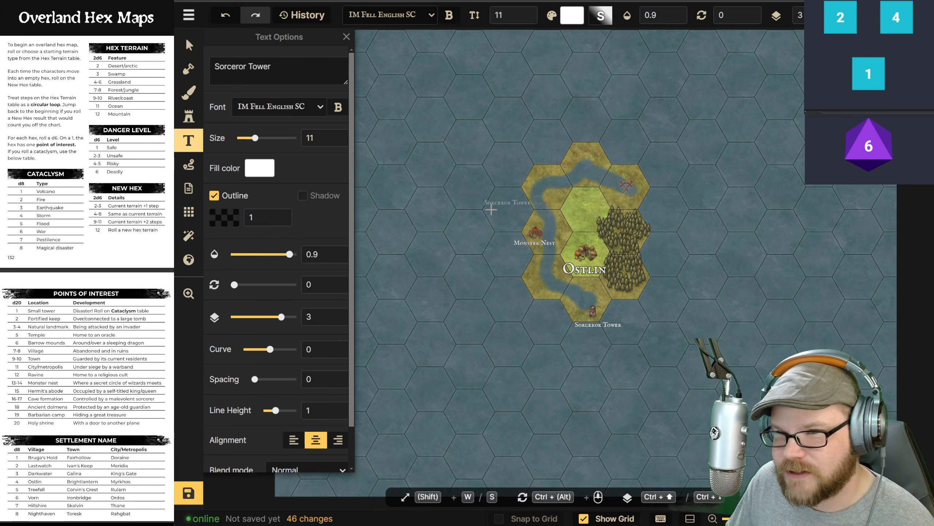
{"action": "left_click", "coordinate": [633, 200]}
{"action": "double_click", "coordinate": [244, 73]}
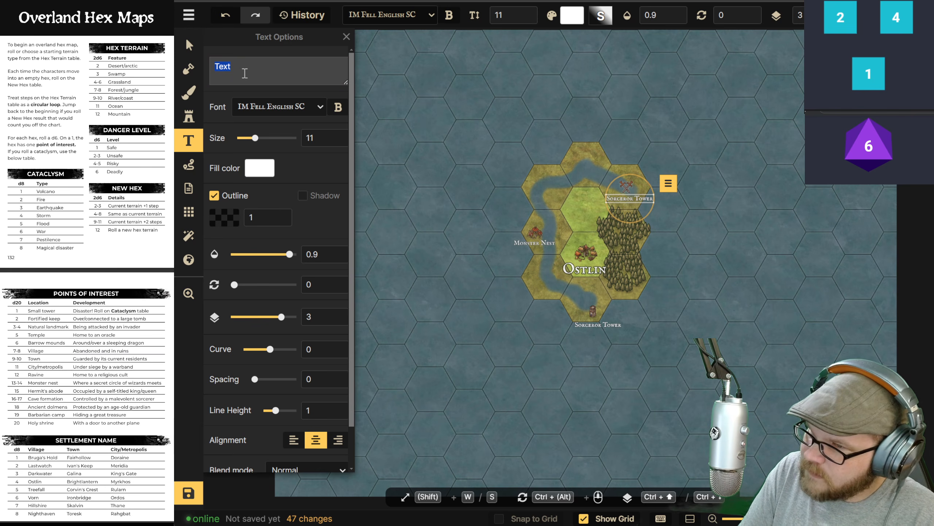
{"action": "type", "text": "Dead"}
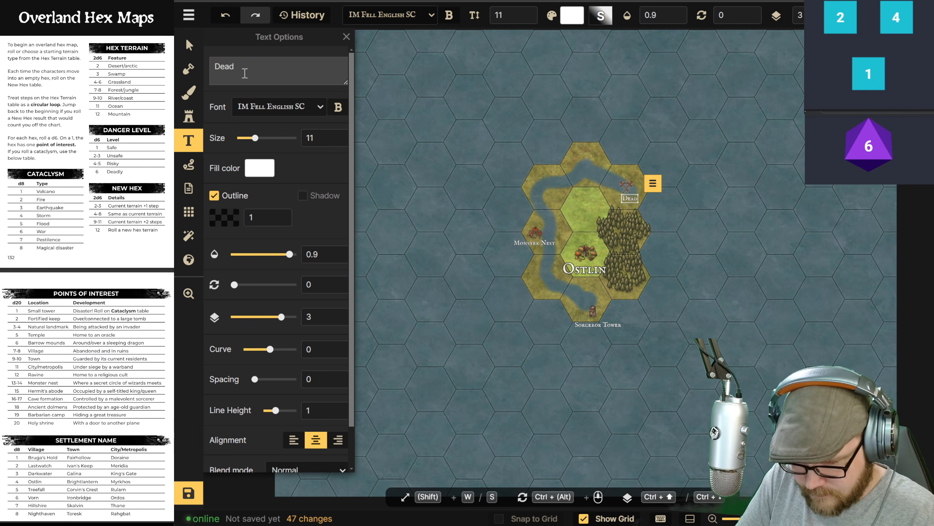
{"action": "type", "text": " River"}
{"action": "key", "text": "Return"}
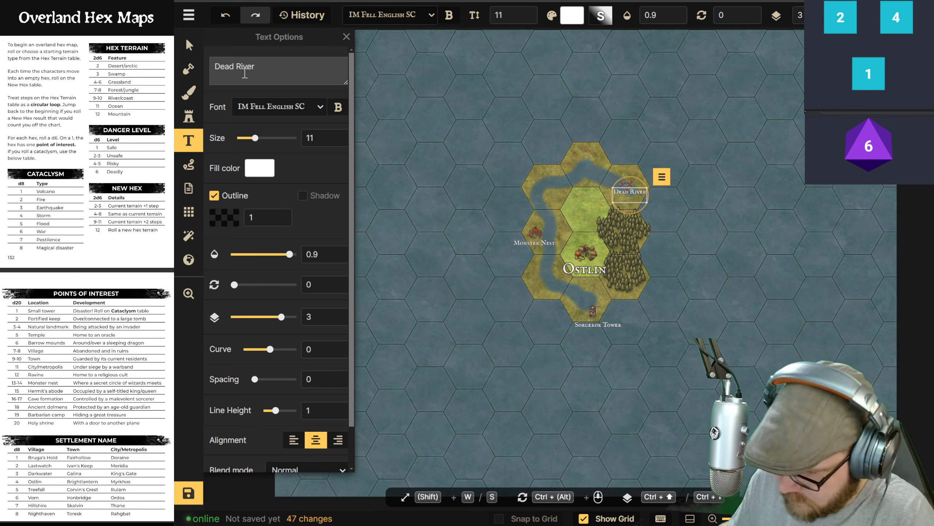
{"action": "key", "text": "BackSpace"}
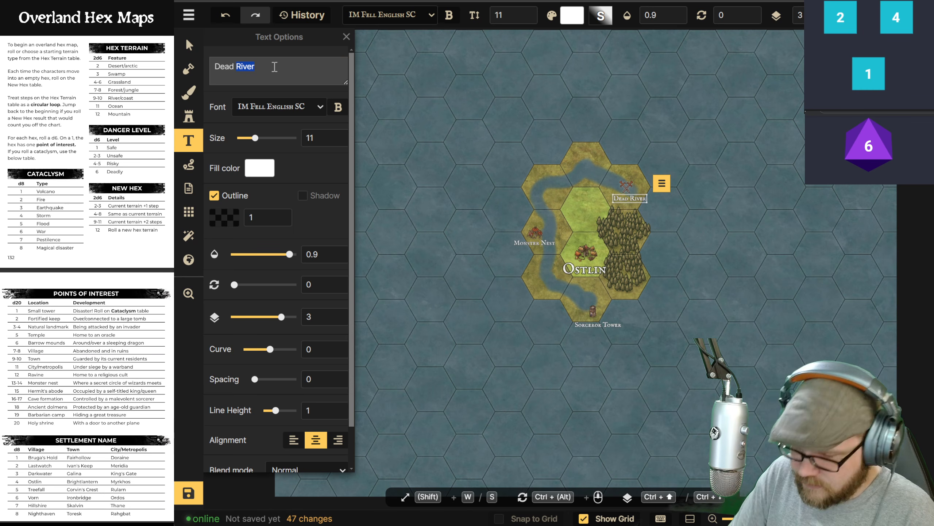
{"action": "key", "text": "BackSpace"}
{"action": "type", "text": "Wastes"}
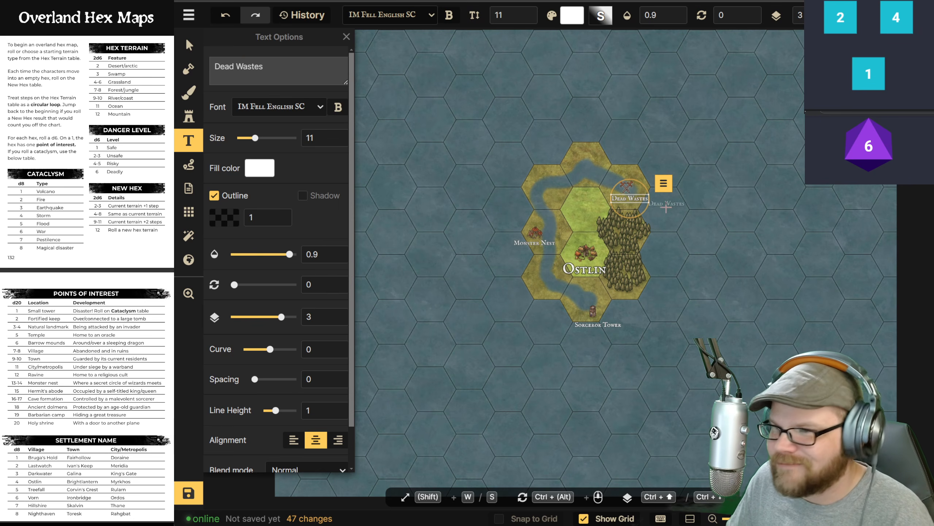
{"action": "left_click", "coordinate": [189, 45]}
{"action": "left_click", "coordinate": [497, 214]}
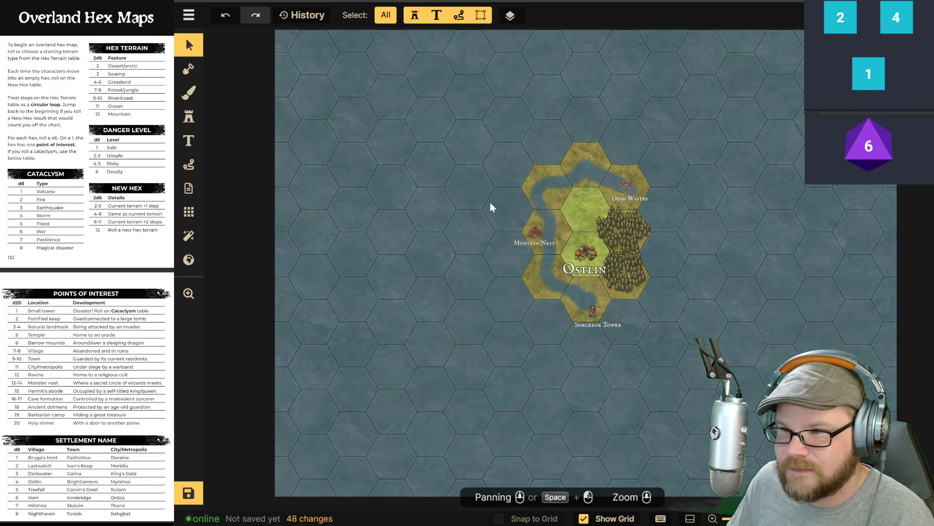
Step: Roll the next hex and paint the one southeast of Dead Wastes with the light grey-brown Fantasy World Core texture using the grid brush
{"action": "left_click", "coordinate": [196, 98]}
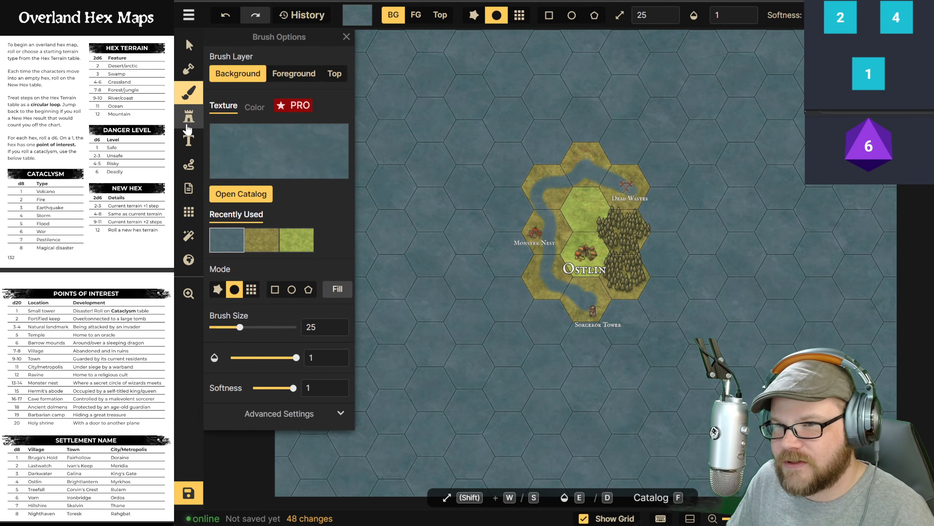
{"action": "left_click", "coordinate": [254, 245]}
{"action": "left_click", "coordinate": [251, 290]}
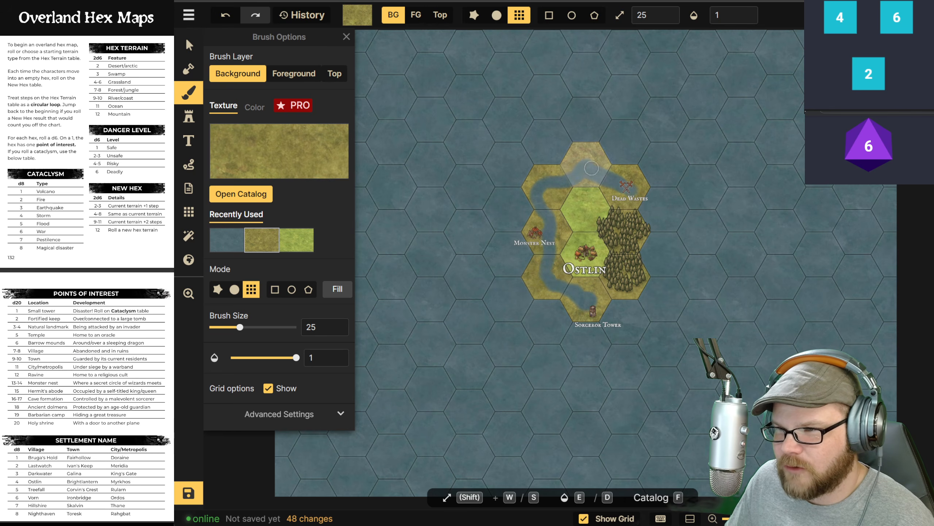
{"action": "key", "text": "f"}
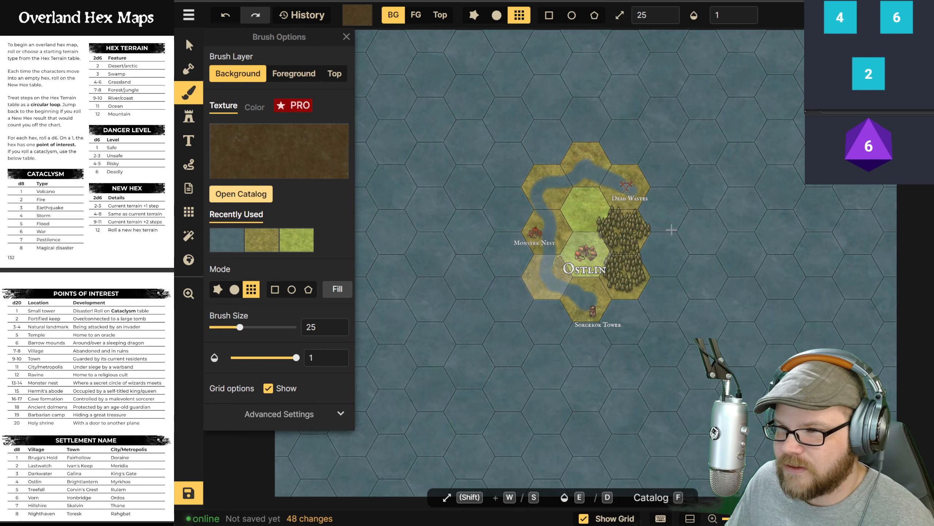
{"action": "left_click", "coordinate": [243, 193]}
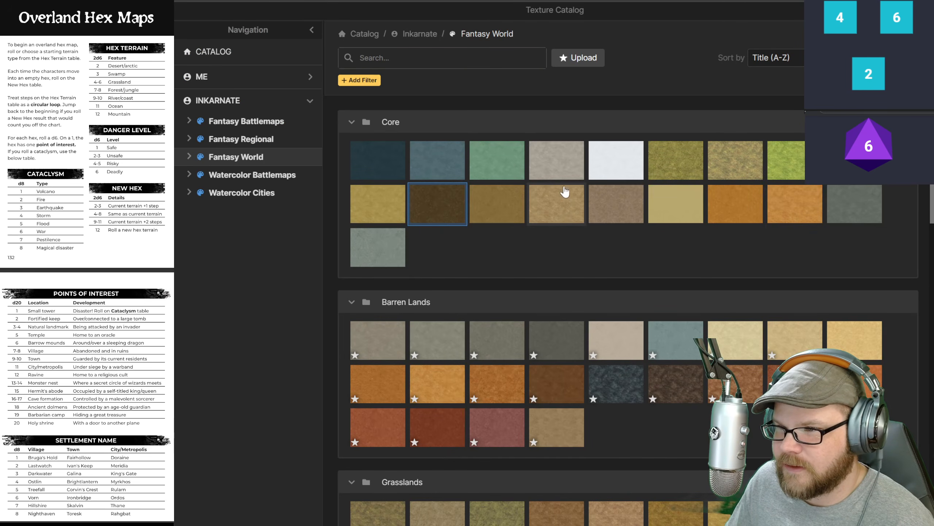
{"action": "left_click", "coordinate": [609, 209]}
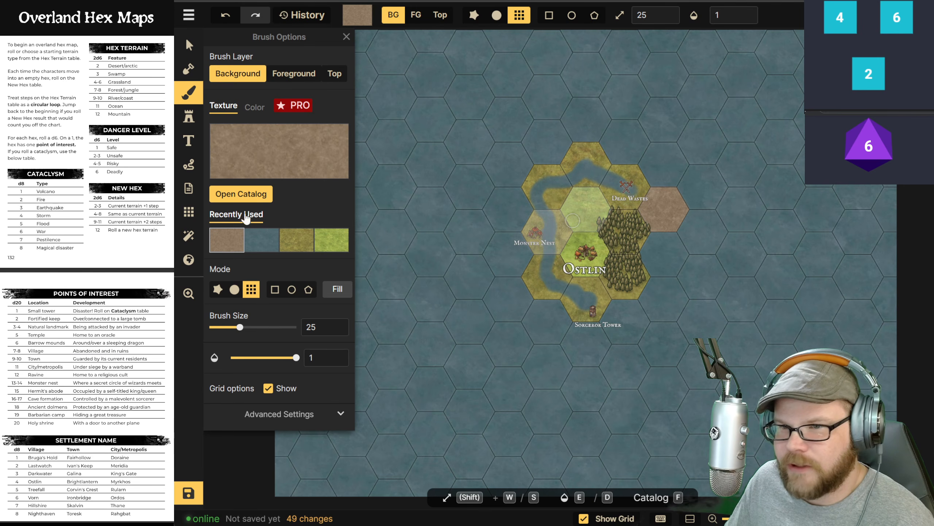
Step: Place three brown mountain peak stamps from the Fantasy World Core set at scale 91 on the light grey-brown hex
{"action": "left_click", "coordinate": [241, 194]}
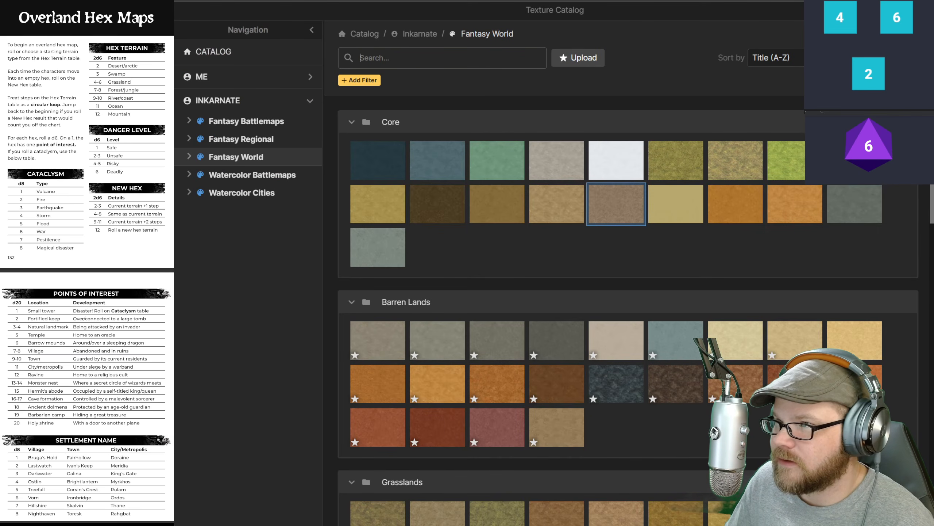
{"action": "key", "text": "Escape"}
{"action": "left_click", "coordinate": [195, 121]}
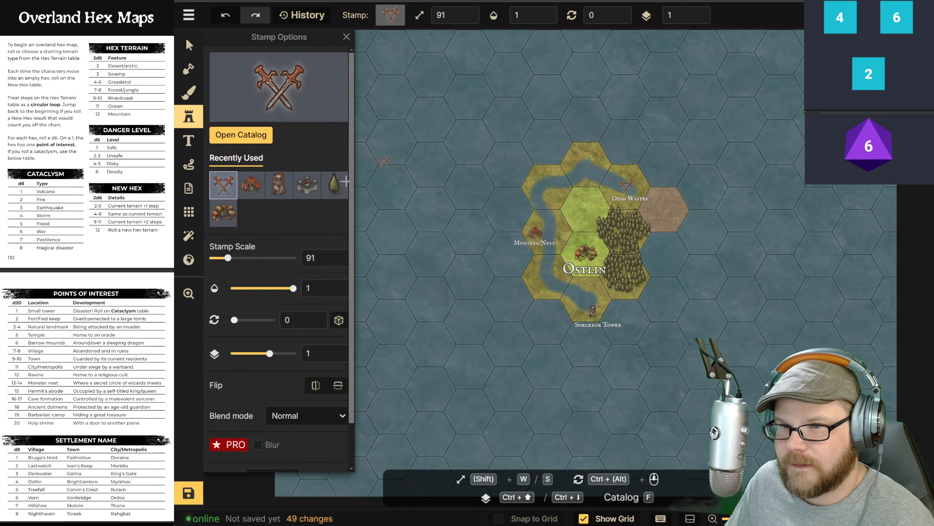
{"action": "left_click", "coordinate": [241, 134]}
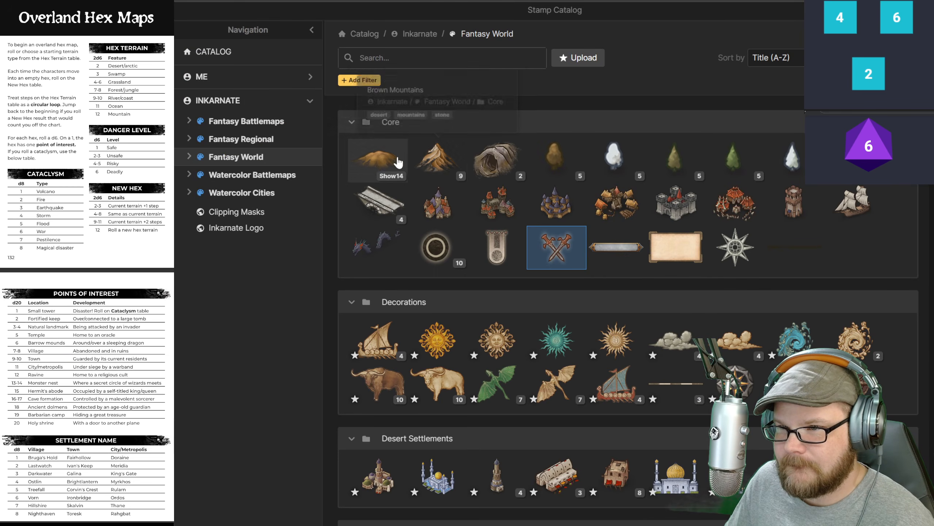
{"action": "left_click", "coordinate": [437, 159]}
{"action": "left_click", "coordinate": [657, 212]}
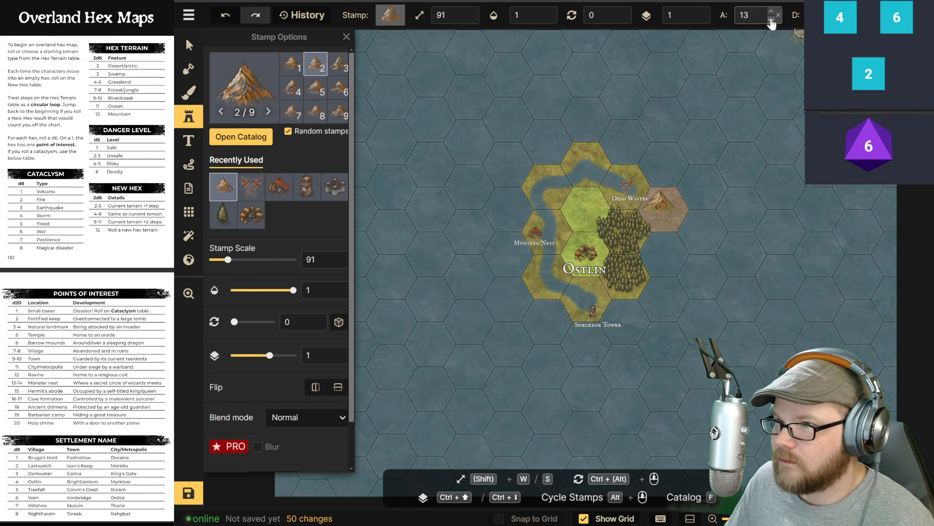
{"action": "left_click", "coordinate": [670, 216]}
{"action": "left_click", "coordinate": [662, 222]}
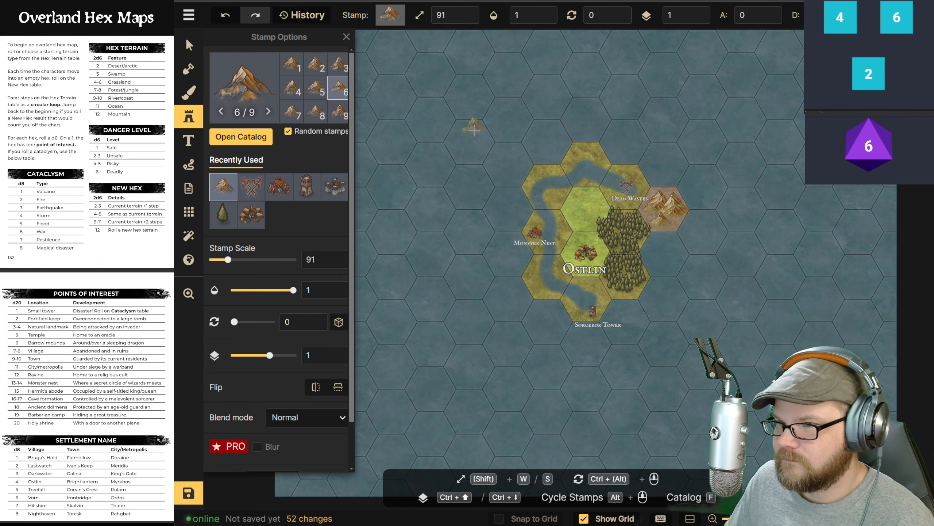
Step: Extend the river's eastern end near Dead Wastes up to the mountain hex, using the blue-grey texture and the size 25 round brush
{"action": "left_click", "coordinate": [192, 95]}
{"action": "left_click", "coordinate": [261, 240]}
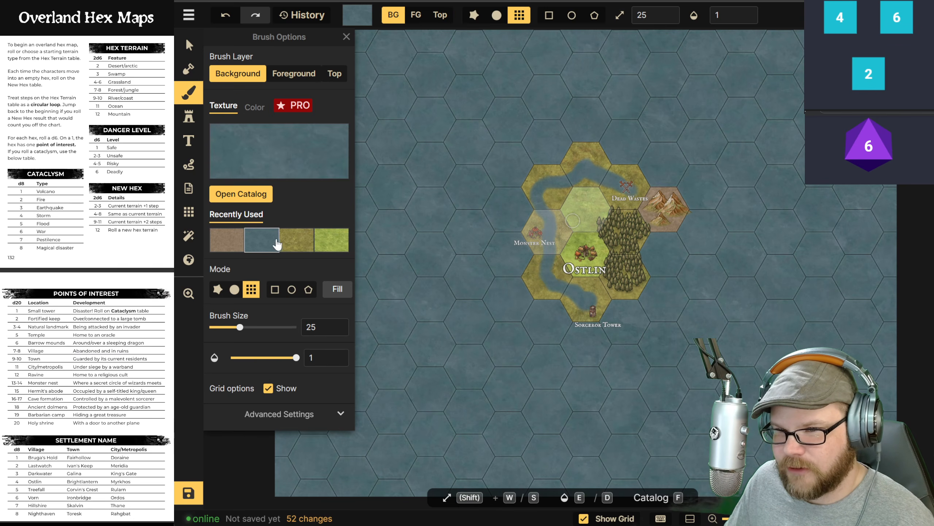
{"action": "left_click", "coordinate": [234, 290]}
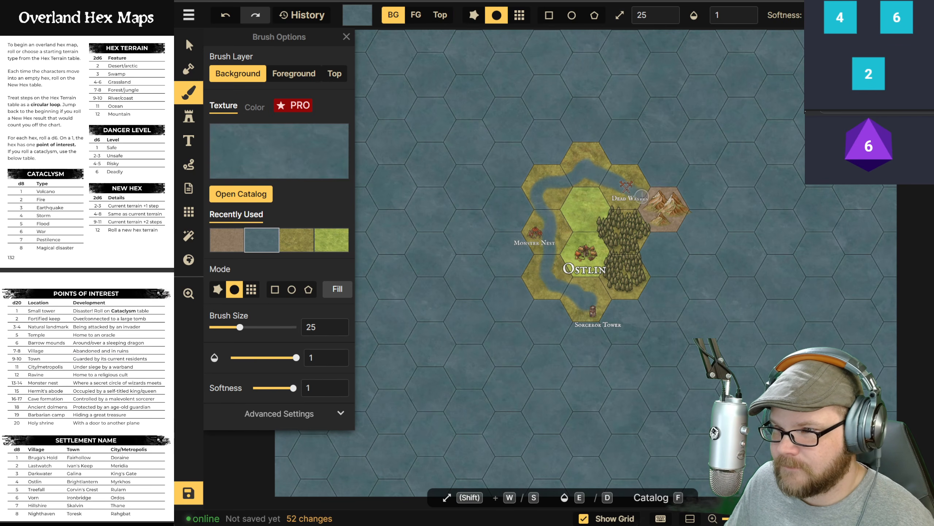
{"action": "left_click_drag", "start_coordinate": [643, 189], "coordinate": [653, 198]}
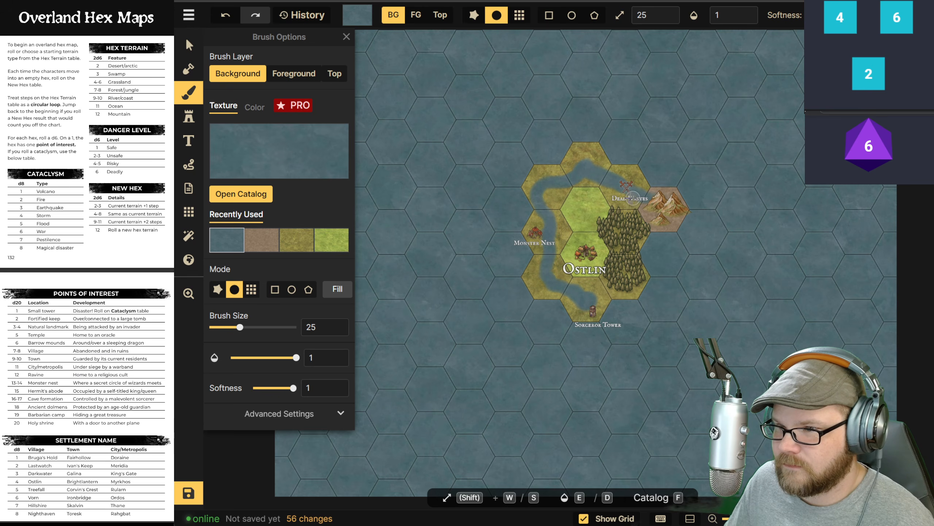
{"action": "left_click", "coordinate": [625, 187]}
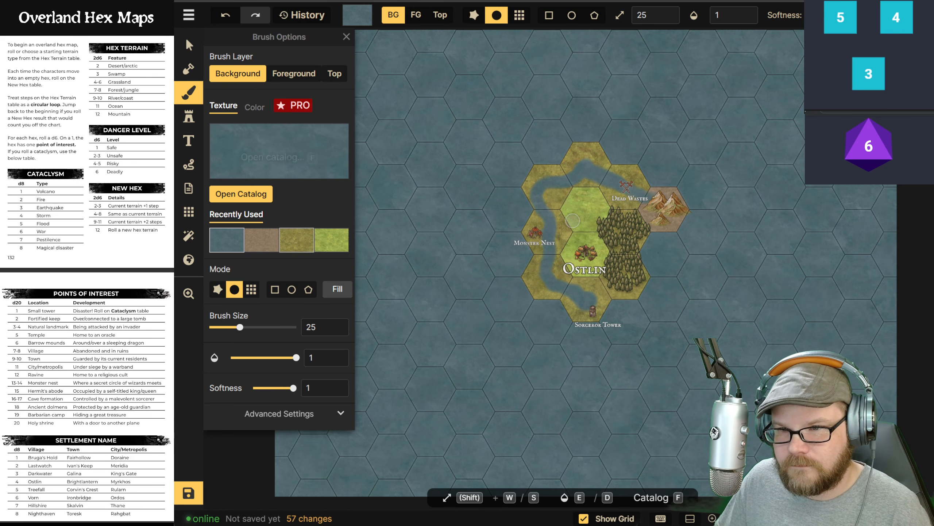
Step: Paint the hex directly south of the mountains with the dark olive-brown Fantasy World Core texture using the grid brush
{"action": "left_click", "coordinate": [241, 193]}
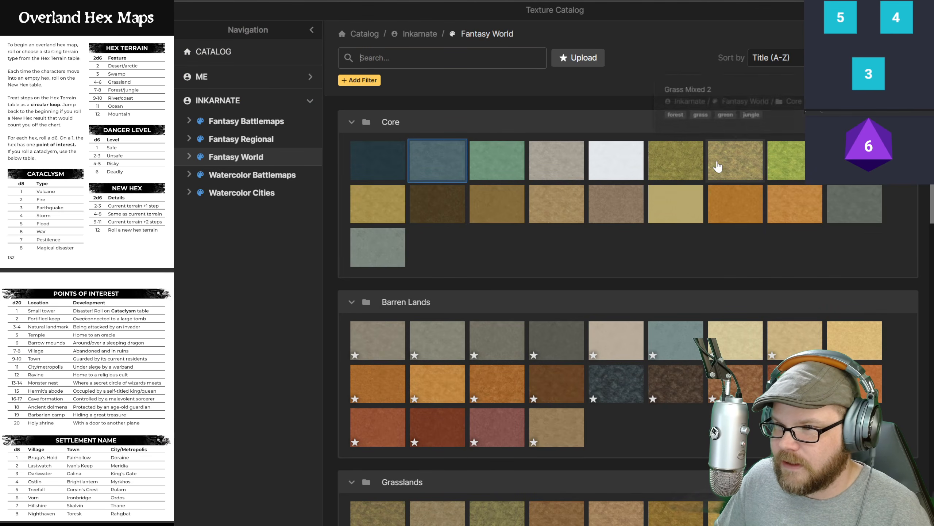
{"action": "left_click", "coordinate": [675, 160]}
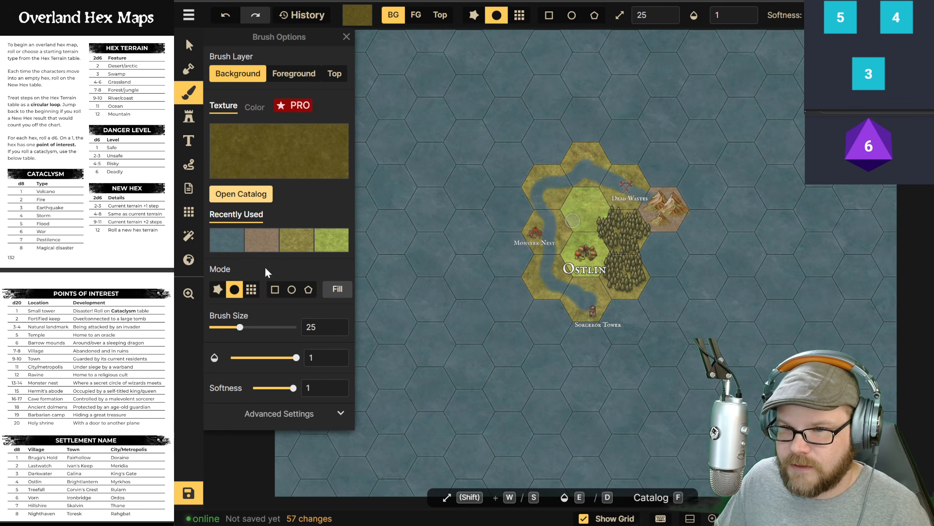
{"action": "left_click", "coordinate": [251, 289]}
{"action": "left_click", "coordinate": [666, 254]}
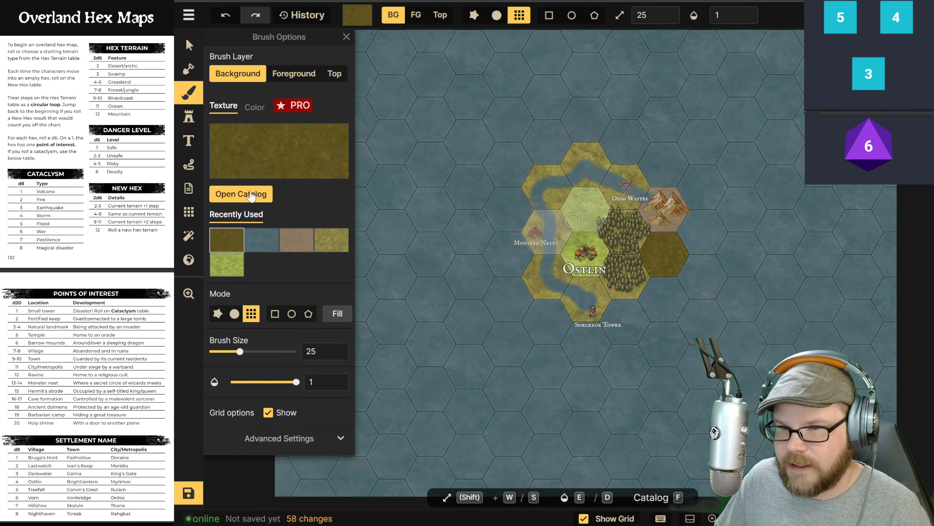
Step: Scatter seven bare, leafless tree stamps from the Core set at scale 260 across the dark olive-brown hex
{"action": "left_click", "coordinate": [189, 116]}
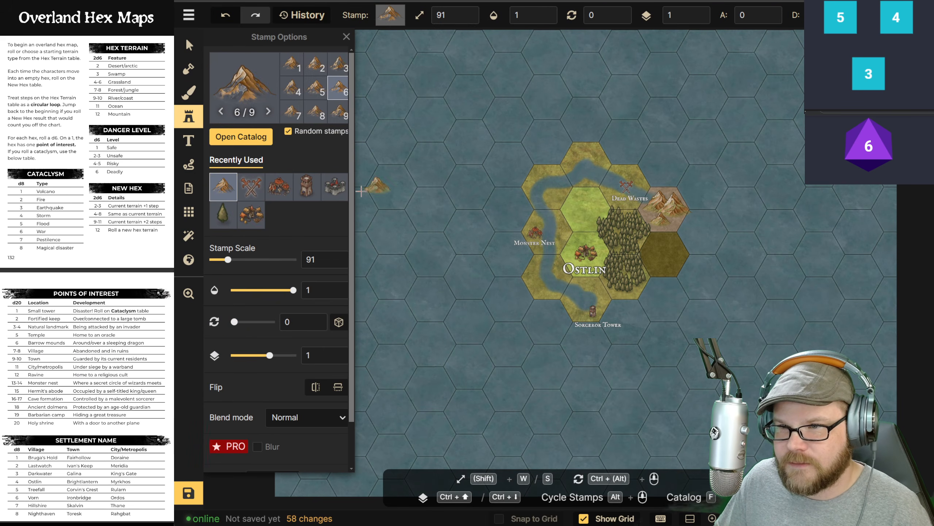
{"action": "left_click", "coordinate": [240, 137]}
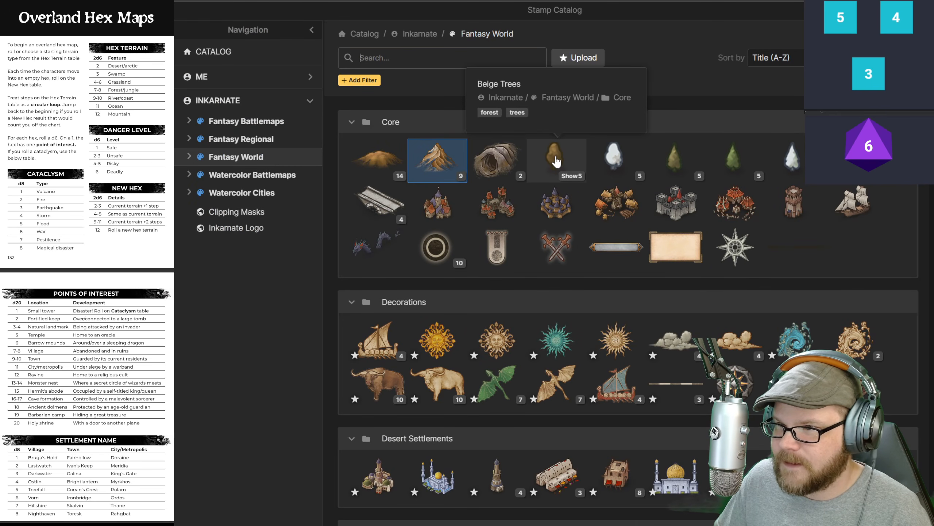
{"action": "left_click", "coordinate": [853, 161]}
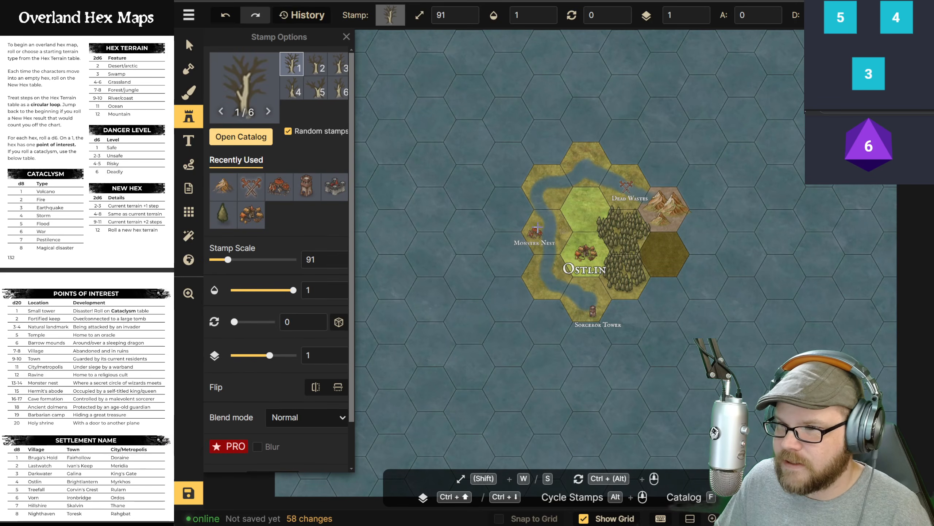
{"action": "left_click", "coordinate": [255, 259]}
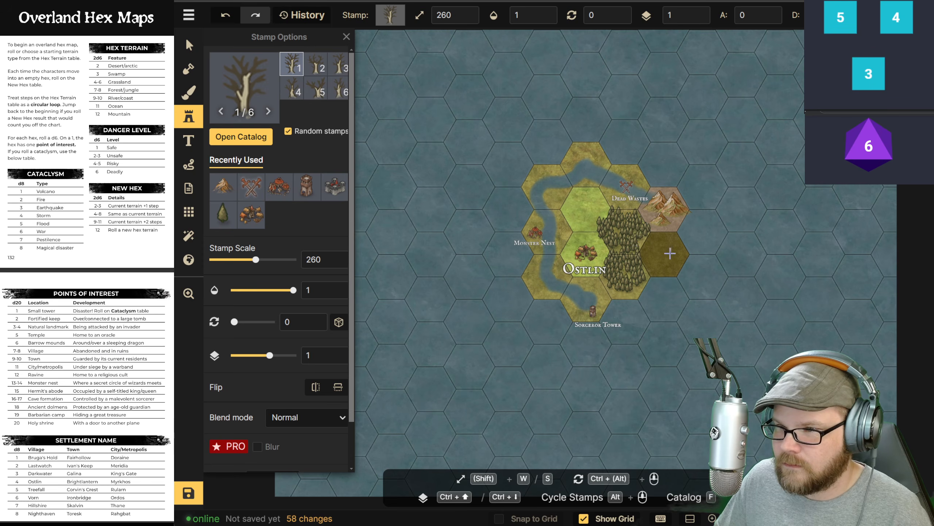
{"action": "left_click", "coordinate": [655, 244]}
{"action": "left_click", "coordinate": [653, 253]}
{"action": "left_click", "coordinate": [651, 262]}
{"action": "left_click", "coordinate": [665, 267]}
{"action": "left_click", "coordinate": [669, 258]}
{"action": "left_click", "coordinate": [670, 251]}
{"action": "left_click", "coordinate": [668, 244]}
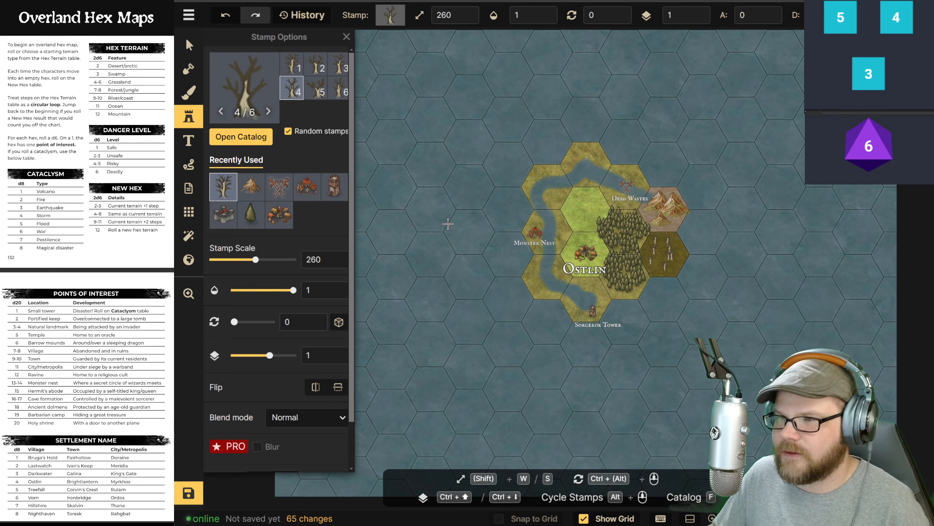
Step: Add six Beige Trees stamps at scale 260 among the bare trees on the dark olive-brown hex
{"action": "left_click", "coordinate": [241, 136]}
{"action": "left_click", "coordinate": [561, 160]}
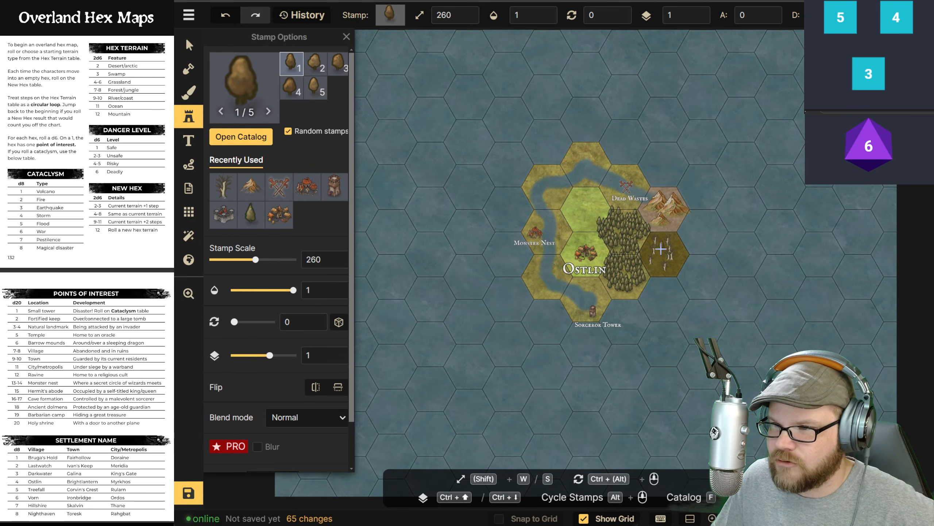
{"action": "left_click", "coordinate": [644, 255]}
{"action": "left_click", "coordinate": [644, 249]}
{"action": "left_click", "coordinate": [652, 239]}
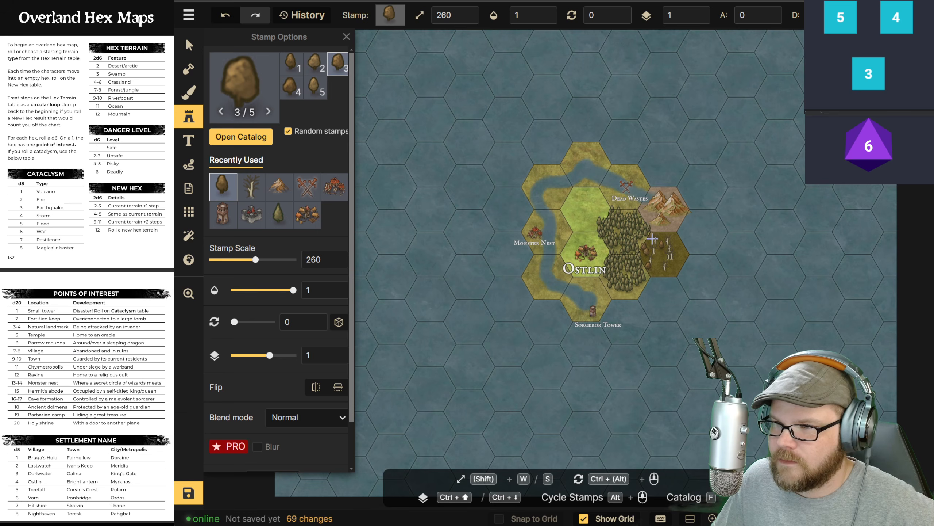
{"action": "left_click", "coordinate": [675, 246]}
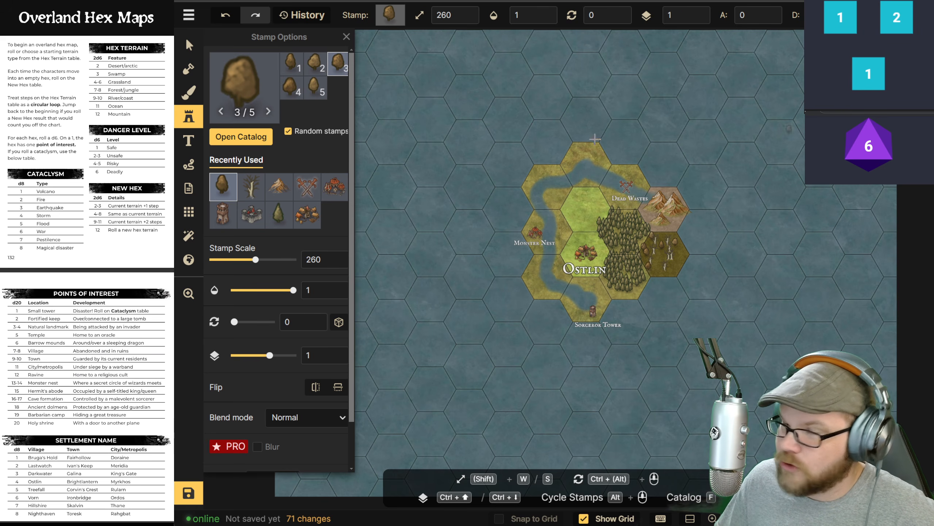
Step: Paint the hex directly south of the bare-tree hex with the light green grass texture using the grid brush
{"action": "left_click", "coordinate": [189, 92]}
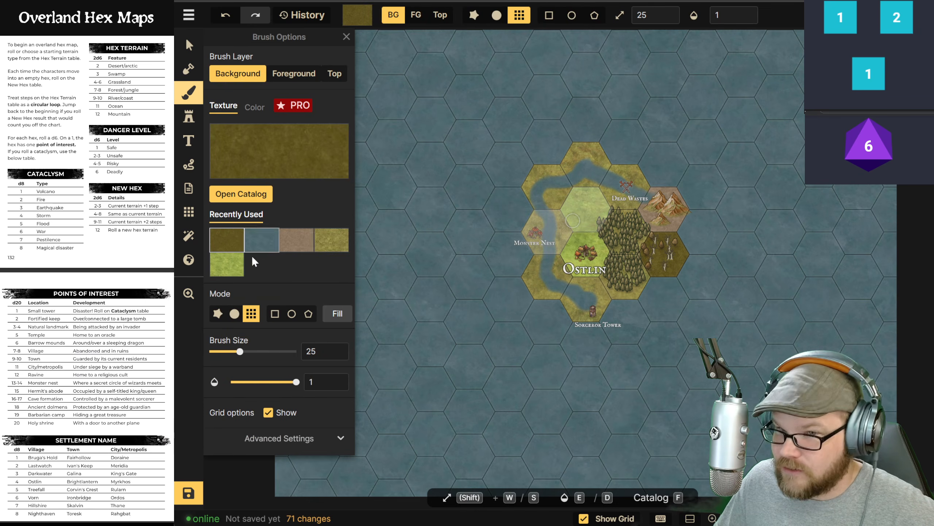
{"action": "left_click", "coordinate": [226, 264]}
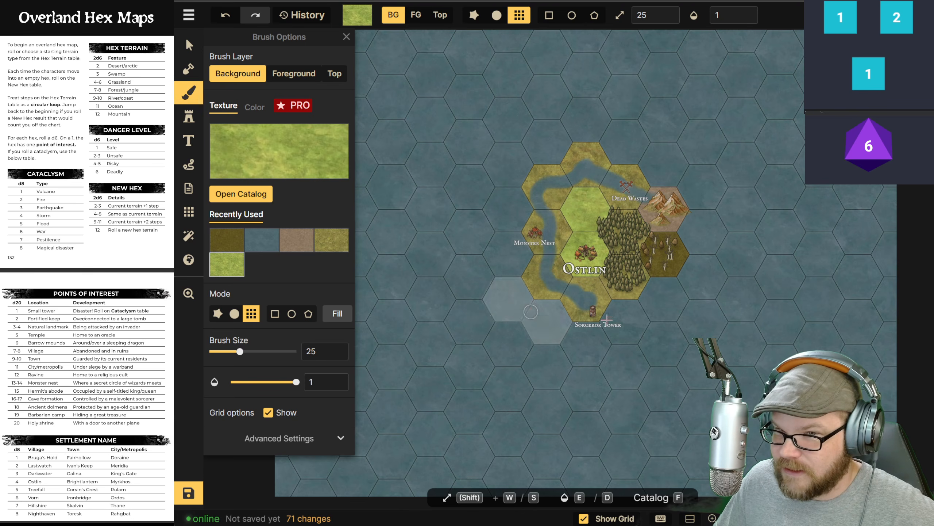
{"action": "left_click", "coordinate": [666, 296]}
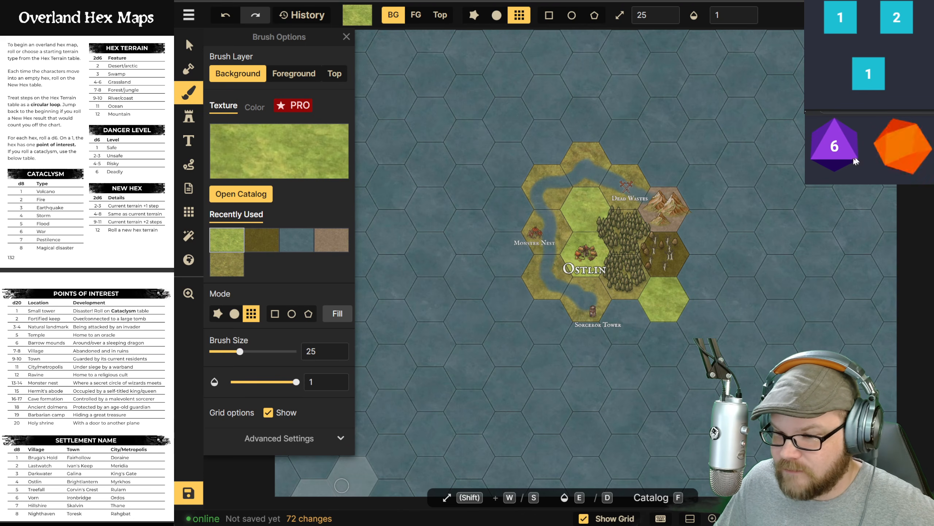
Step: Roll the new grass hex's point of interest and place the Core set's stone tower stamp there at scale 92
{"action": "left_click", "coordinate": [843, 147]}
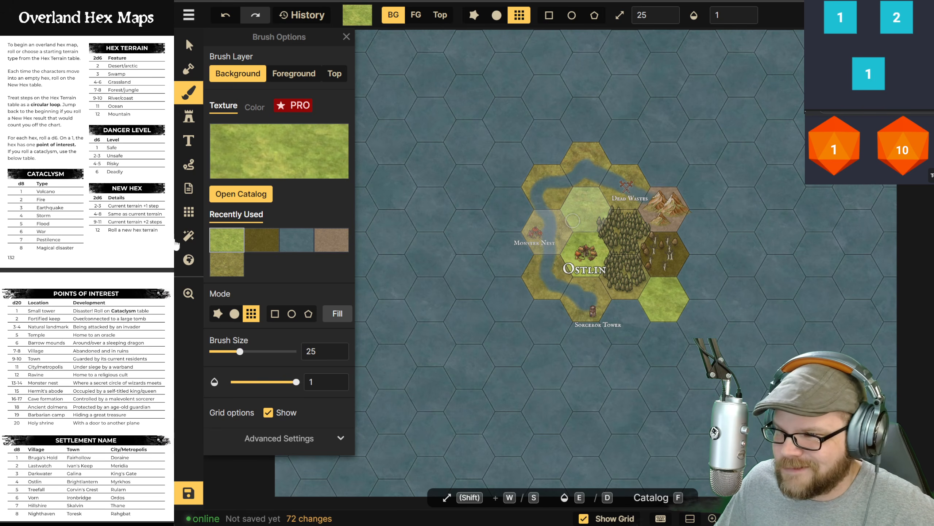
{"action": "left_click", "coordinate": [188, 116]}
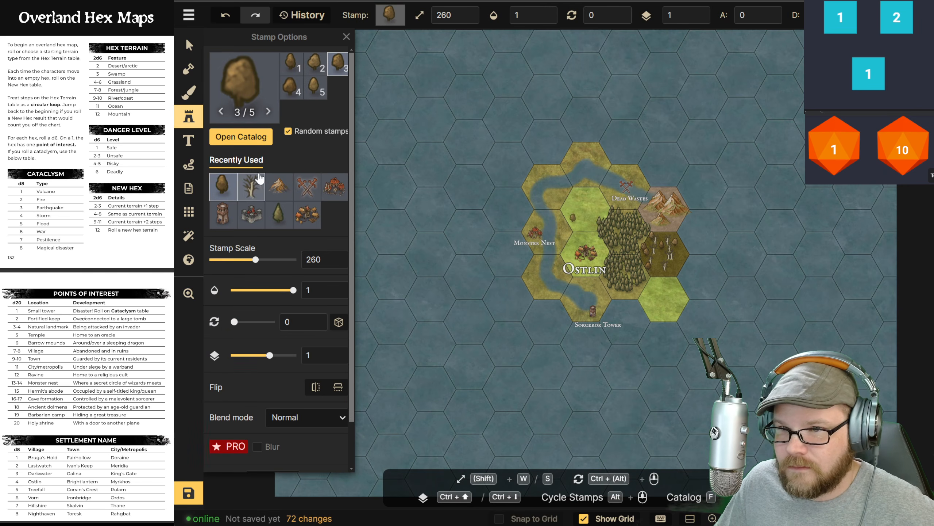
{"action": "left_click", "coordinate": [241, 136]}
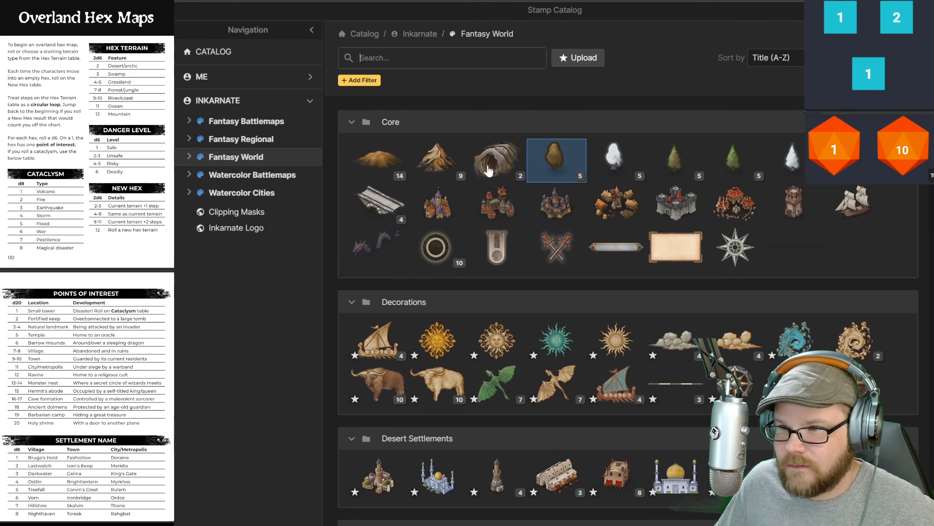
{"action": "left_click", "coordinate": [795, 205]}
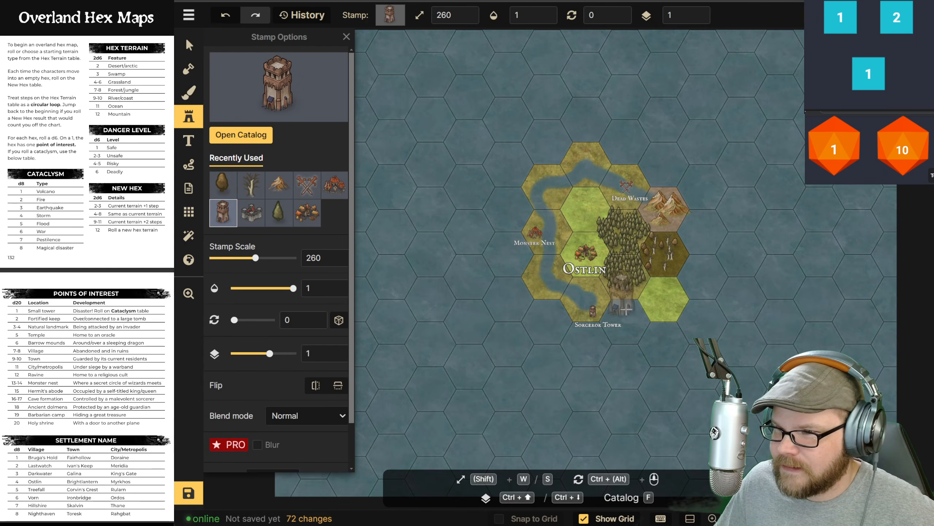
{"action": "left_click_drag", "start_coordinate": [236, 259], "coordinate": [228, 258]}
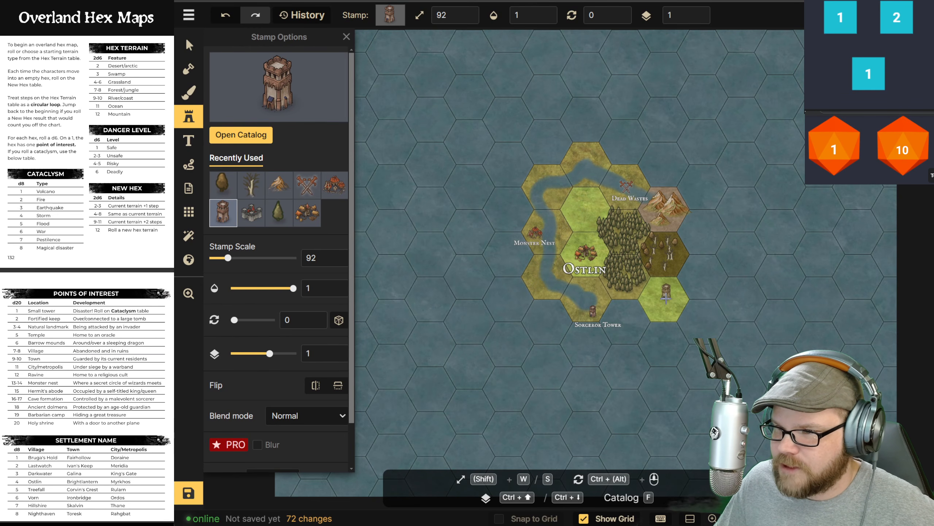
{"action": "left_click", "coordinate": [671, 300]}
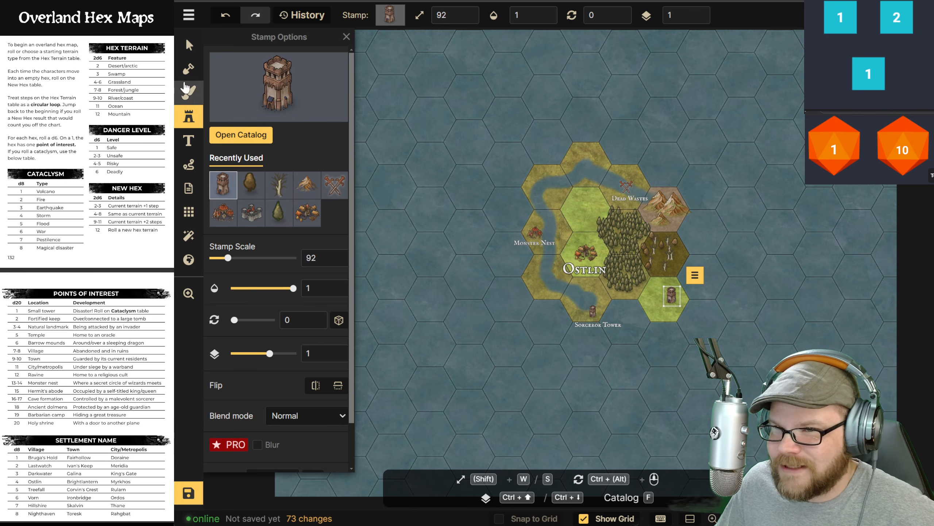
Step: Label the new tower "Old Tower" in IM Fell English SC at size 11, placed just below the stamp
{"action": "left_click", "coordinate": [189, 140]}
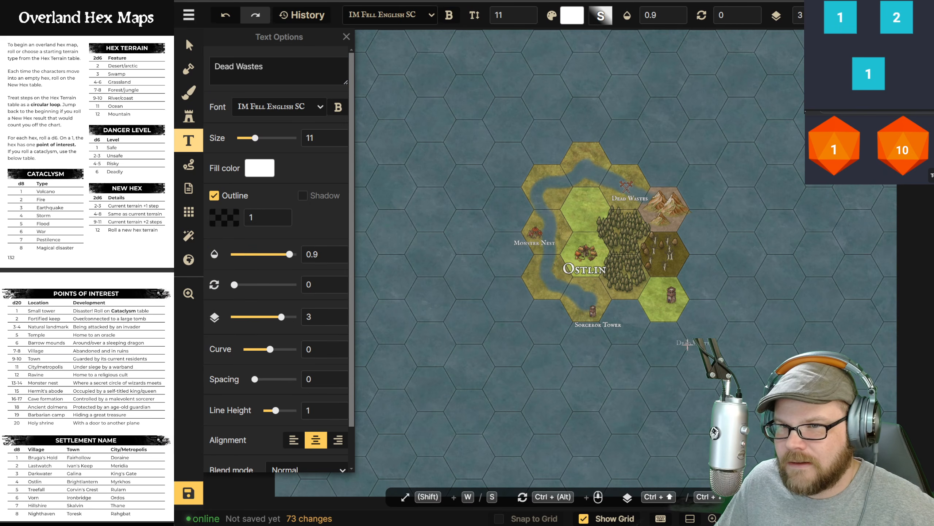
{"action": "left_click", "coordinate": [672, 314]}
{"action": "type", "text": "Ol"}
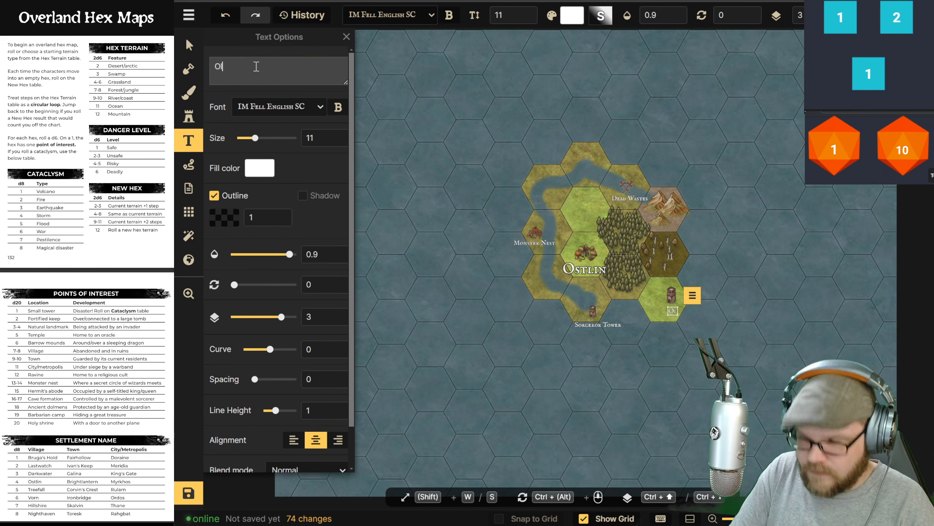
{"action": "type", "text": "d Tower"}
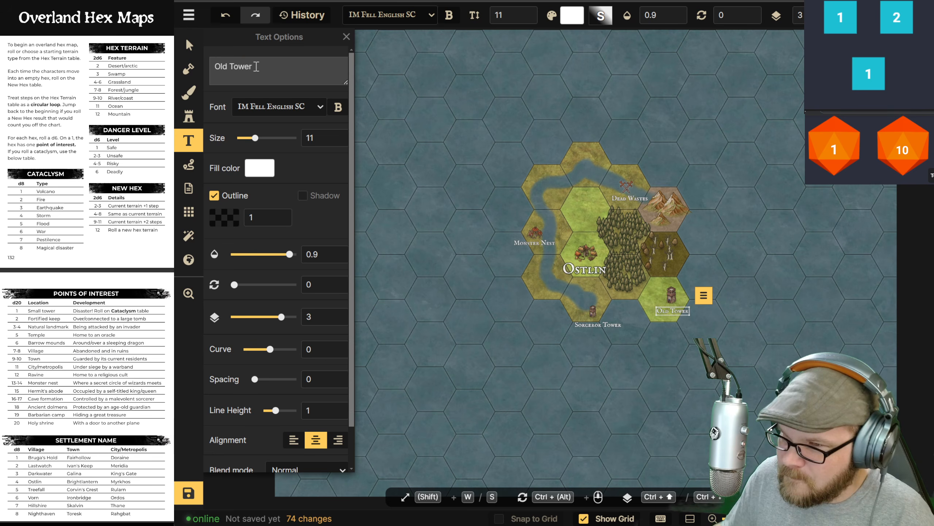
Step: Roll the next hex and paint the one southwest of Old Tower with the light green grass texture using the grid brush
{"action": "left_click", "coordinate": [189, 92]}
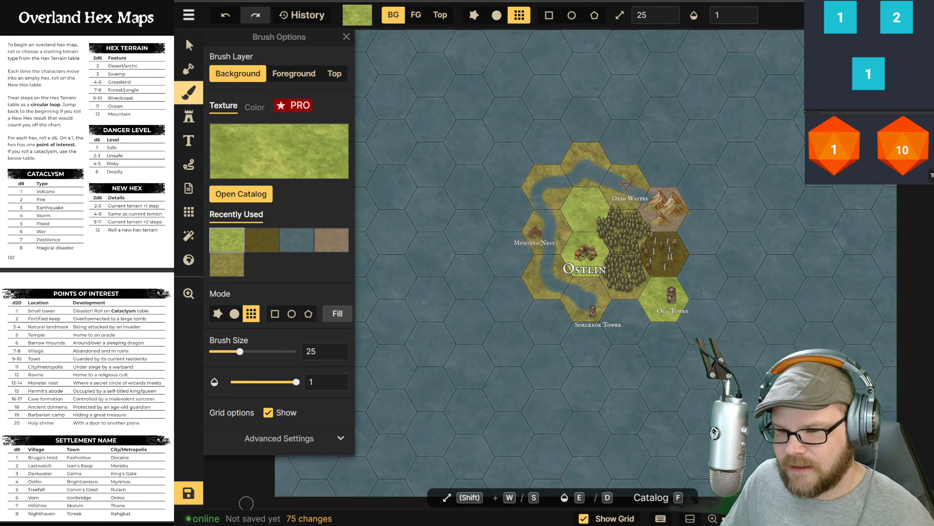
{"action": "left_click", "coordinate": [869, 74]}
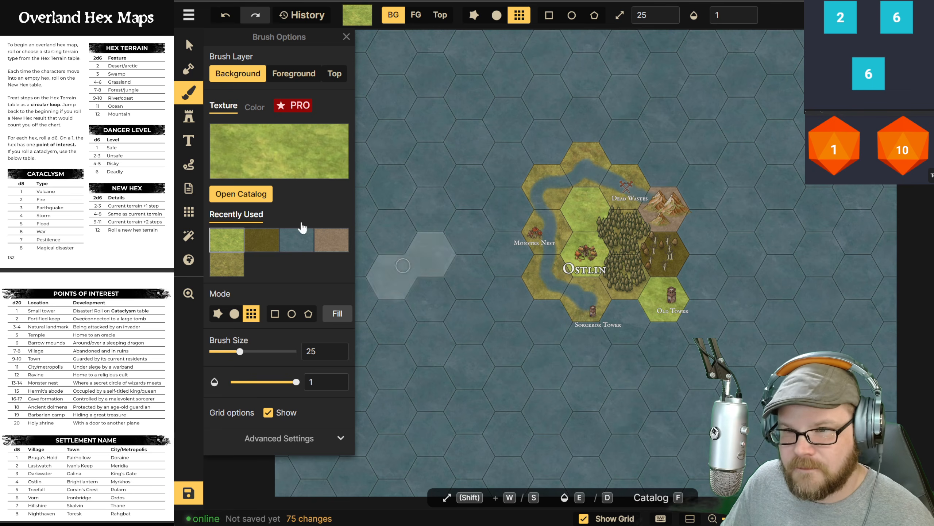
{"action": "left_click", "coordinate": [639, 314]}
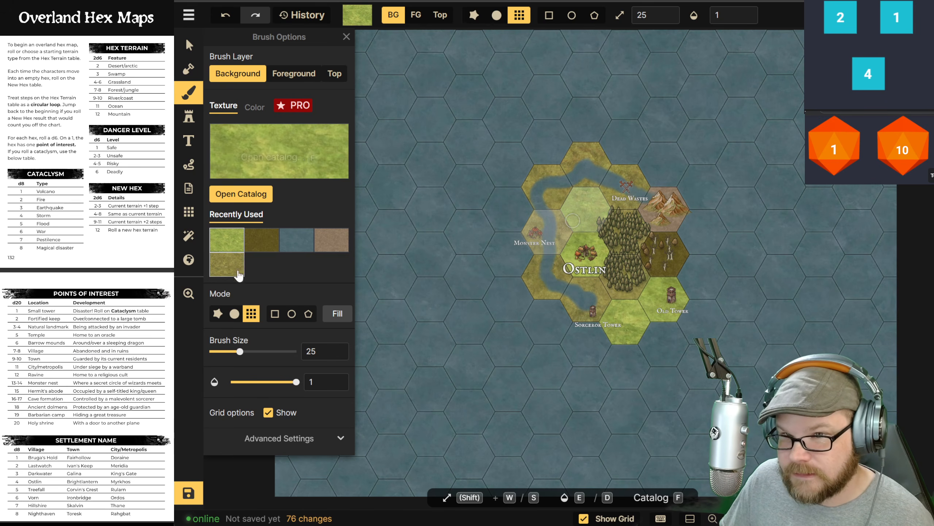
Step: Paint the hex directly below Sorceror Tower with the olive-yellow grass texture using the grid brush
{"action": "left_click", "coordinate": [267, 243]}
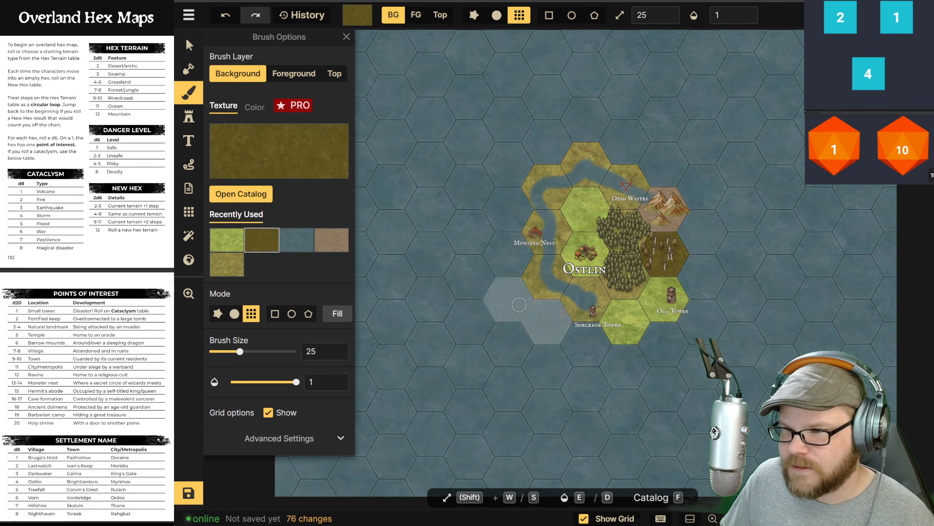
{"action": "left_click", "coordinate": [589, 348]}
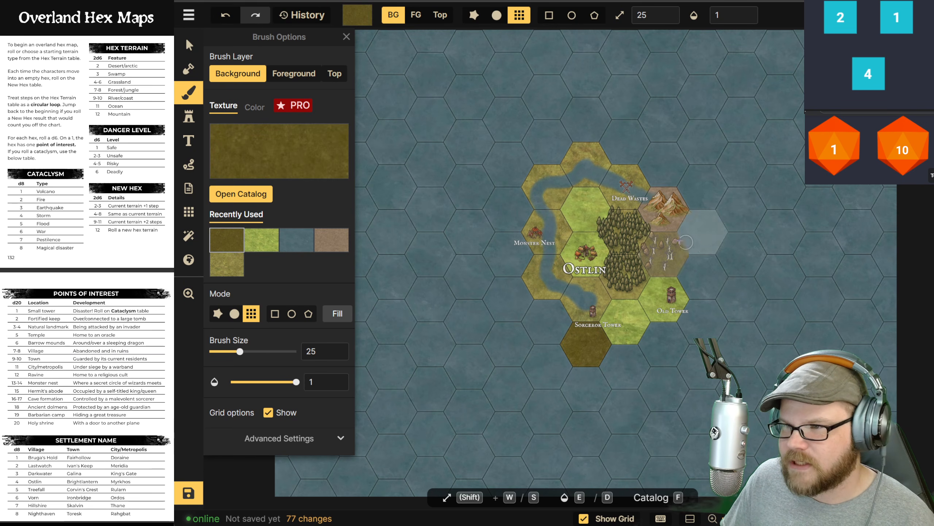
{"action": "left_click", "coordinate": [227, 263]}
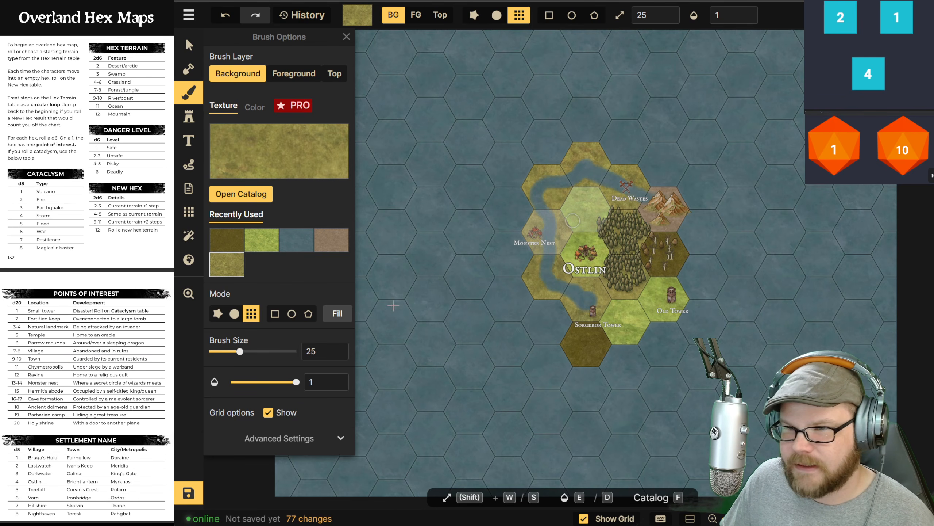
{"action": "left_click", "coordinate": [586, 343]}
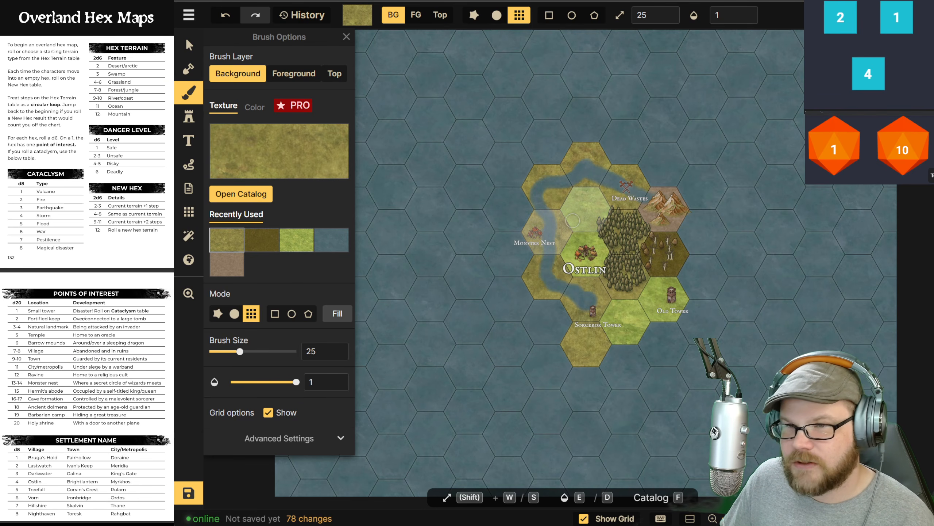
Step: Fill the new olive-yellow hex with Core pointed tree stamps at scale 274 and area 19, then reset the area to 0
{"action": "left_click", "coordinate": [189, 117]}
{"action": "left_click", "coordinate": [272, 213]}
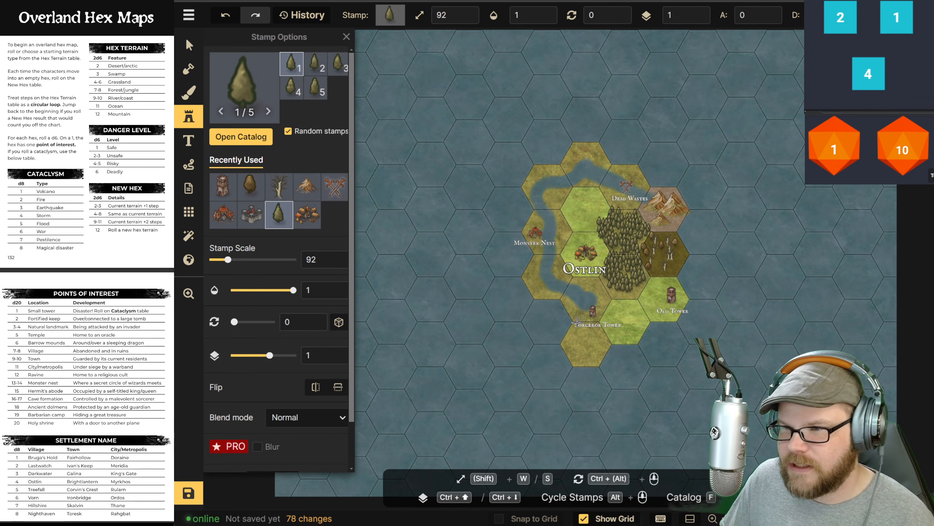
{"action": "left_click", "coordinate": [771, 17]}
{"action": "left_click", "coordinate": [883, 30]}
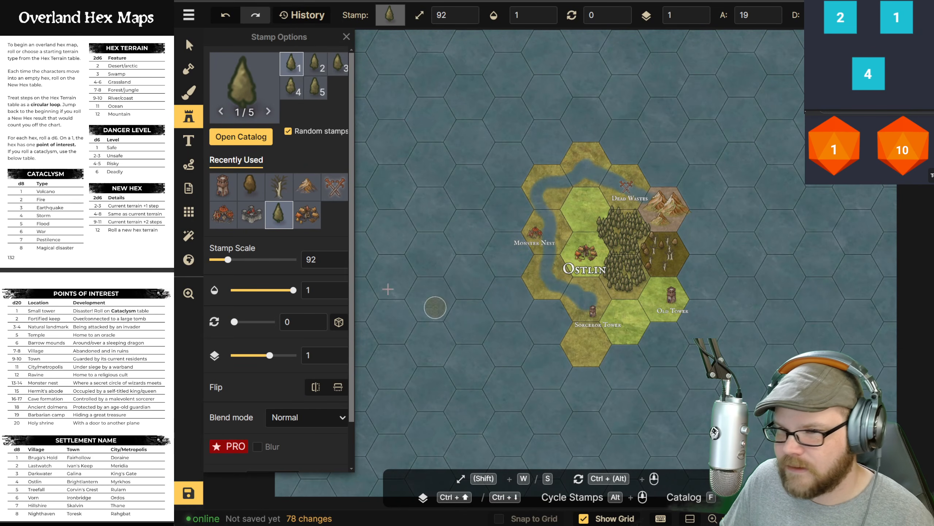
{"action": "left_click", "coordinate": [258, 259]}
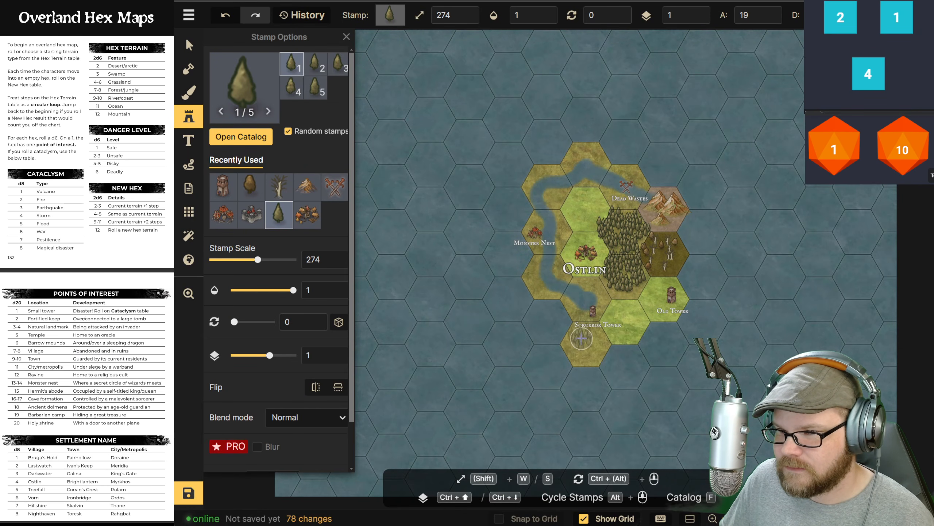
{"action": "left_click", "coordinate": [583, 342]}
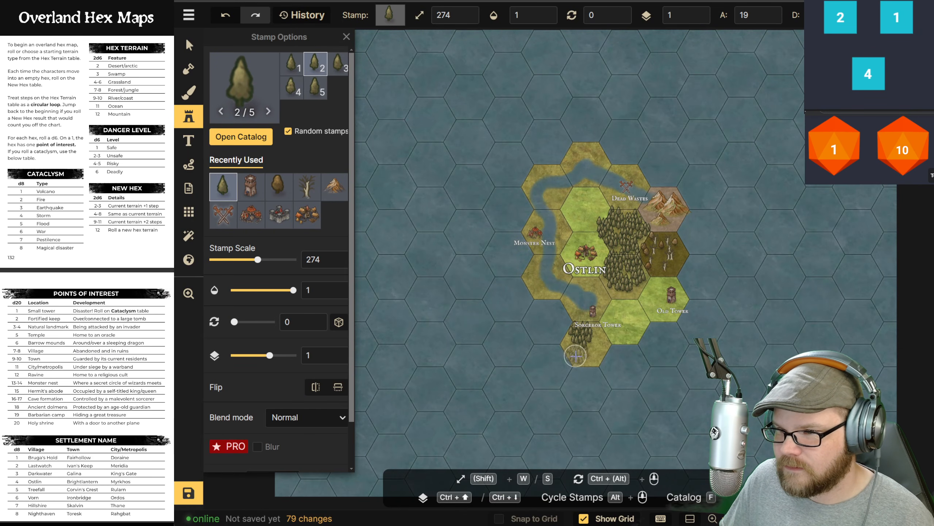
{"action": "left_click", "coordinate": [598, 343]}
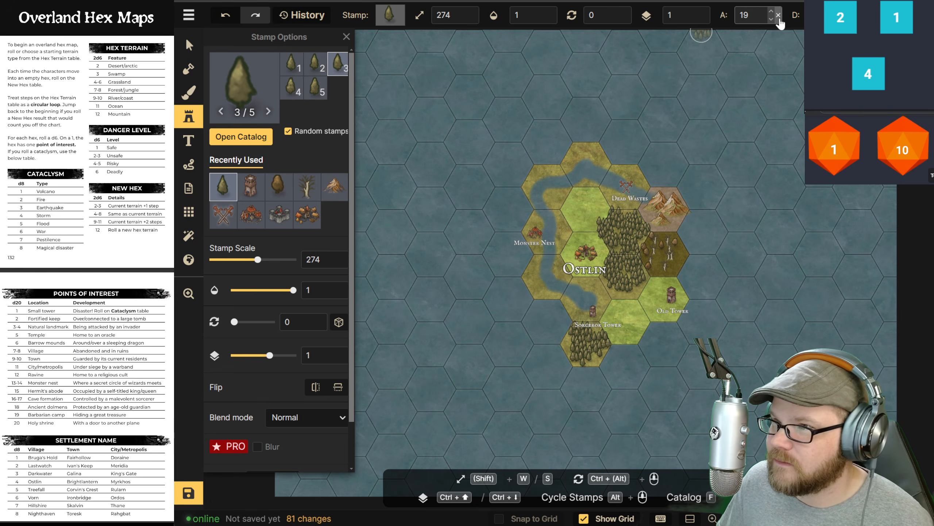
{"action": "left_click", "coordinate": [778, 15]}
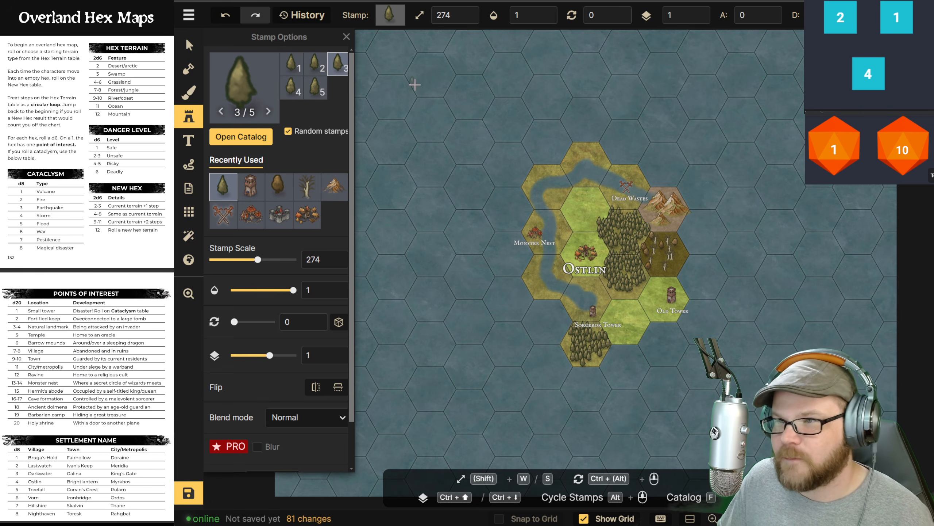
Step: Paint a coastline into the hex south of Monster Nest and widen the river with light blue water, using the round brush at size 25
{"action": "left_click", "coordinate": [189, 92]}
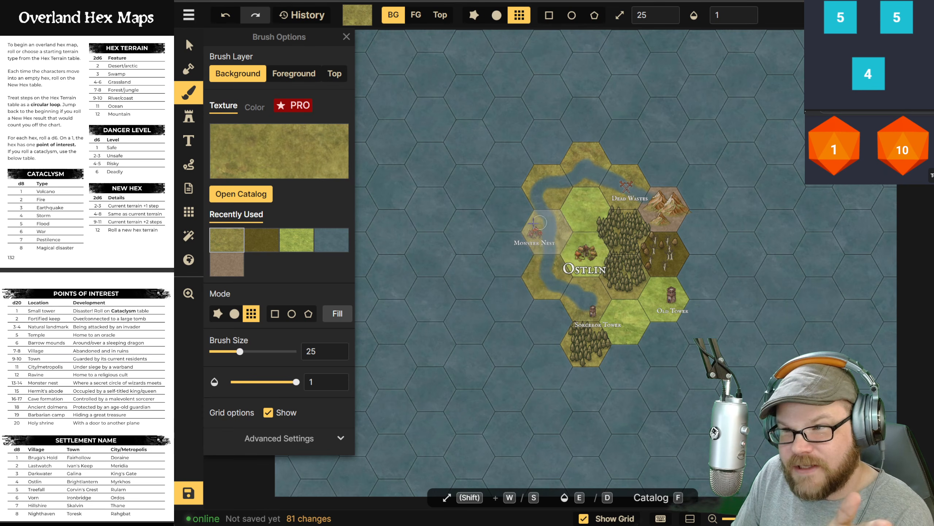
{"action": "left_click", "coordinate": [331, 239]}
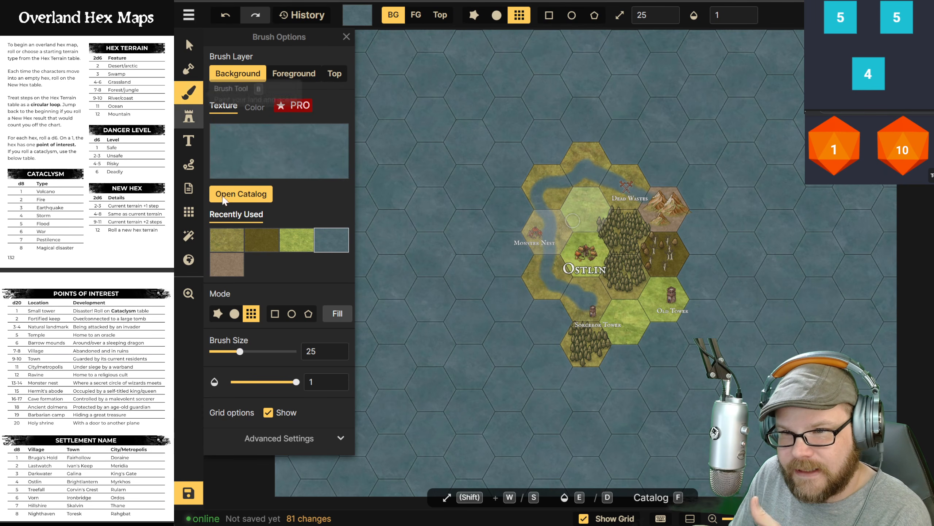
{"action": "left_click", "coordinate": [234, 313]}
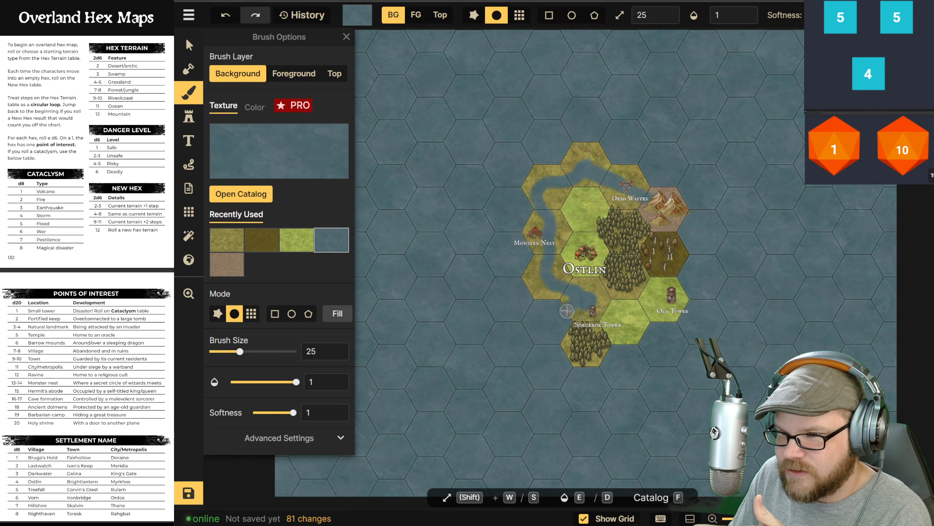
{"action": "left_click_drag", "start_coordinate": [563, 302], "coordinate": [565, 300]}
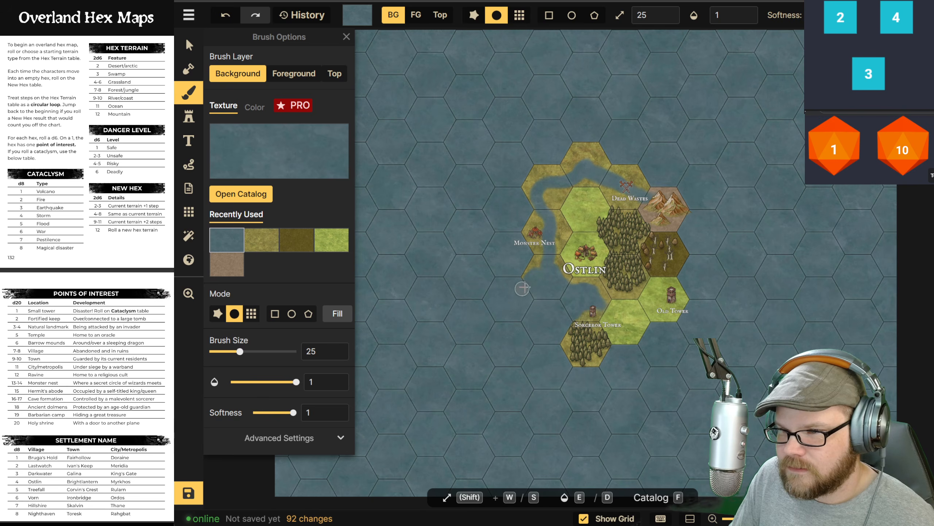
Step: Paint four hexes along the west coast, from southwest of Sorceror Tower up to northwest of Monster Nest, with the dark blue water texture using the grid brush
{"action": "left_click", "coordinate": [235, 198]}
{"action": "left_click", "coordinate": [378, 161]}
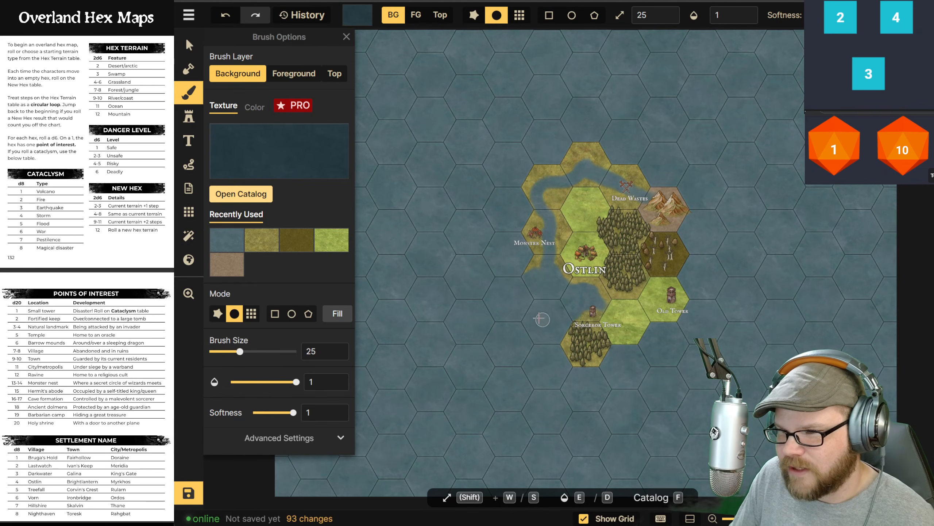
{"action": "left_click", "coordinate": [251, 314]}
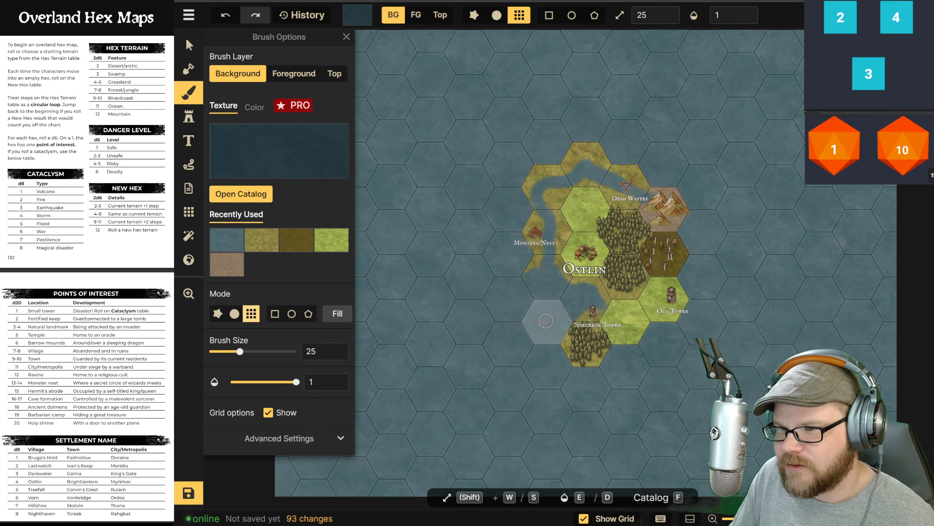
{"action": "left_click", "coordinate": [547, 321]}
{"action": "left_click", "coordinate": [508, 299]}
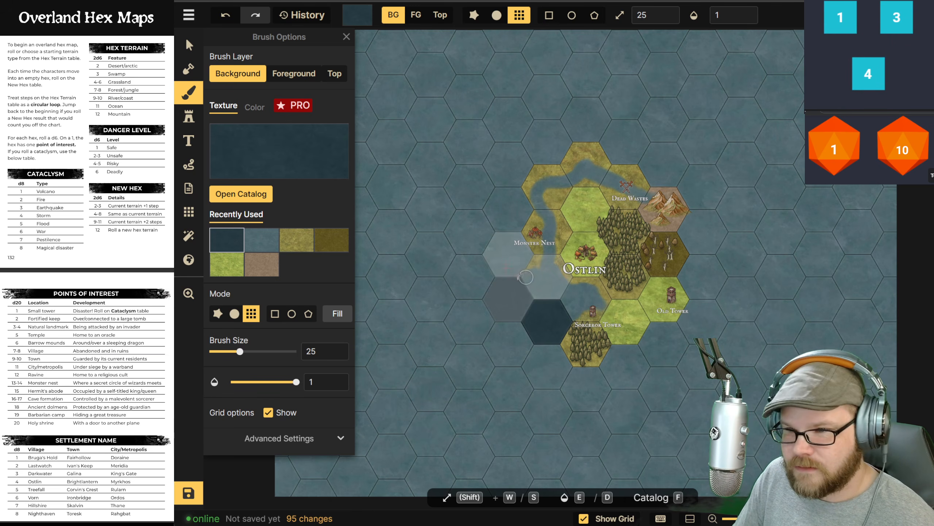
{"action": "left_click", "coordinate": [507, 259]}
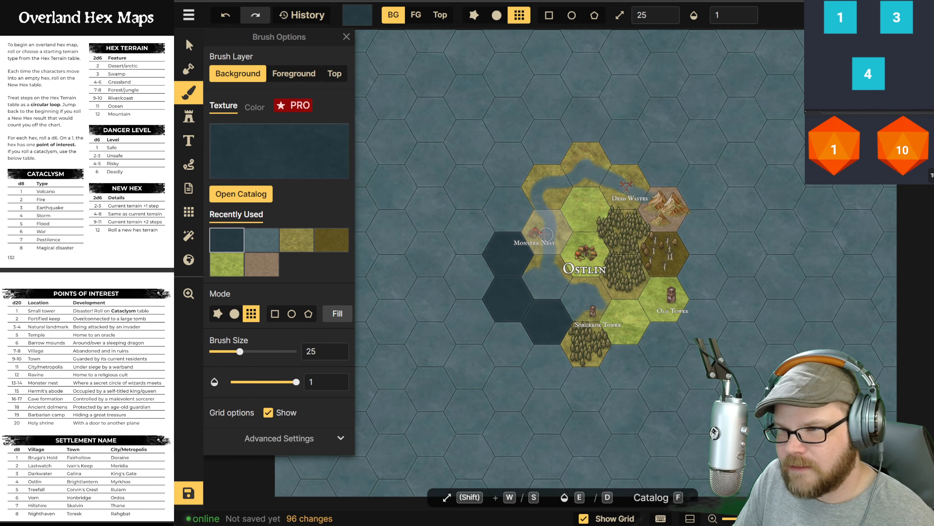
{"action": "left_click", "coordinate": [262, 199]}
{"action": "left_click", "coordinate": [924, 10]}
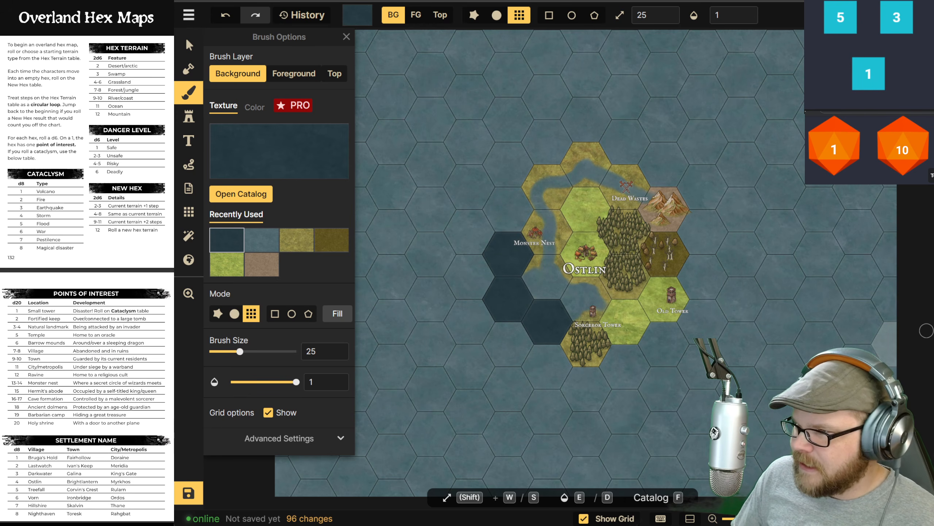
{"action": "left_click", "coordinate": [502, 210]}
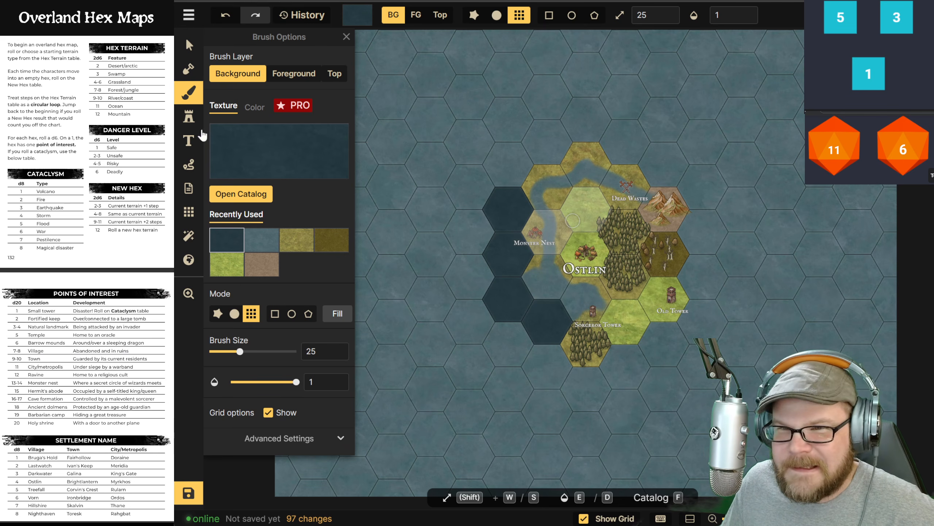
Step: Place the Core set's blue-roofed city stamp at scale 91 in the dark water hex northwest of Monster Nest
{"action": "left_click", "coordinate": [190, 123]}
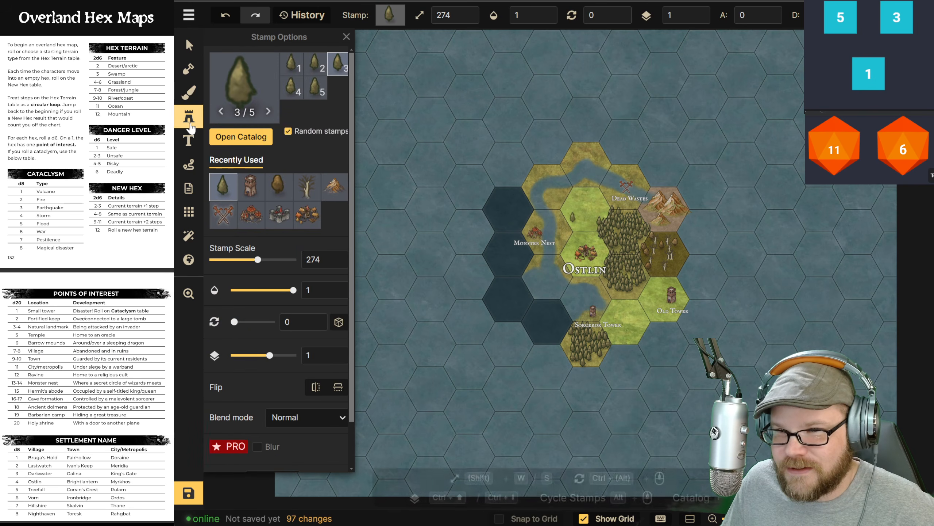
{"action": "left_click", "coordinate": [241, 137]}
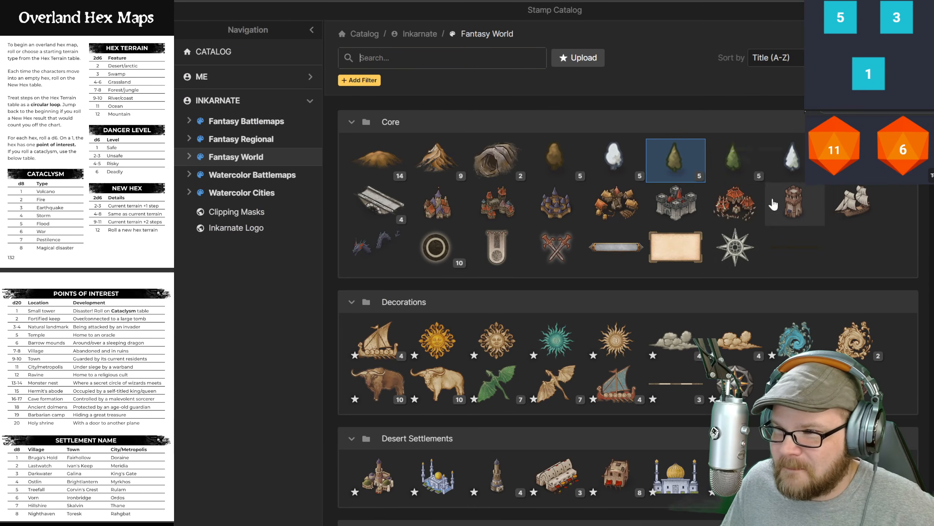
{"action": "left_click", "coordinate": [549, 210]}
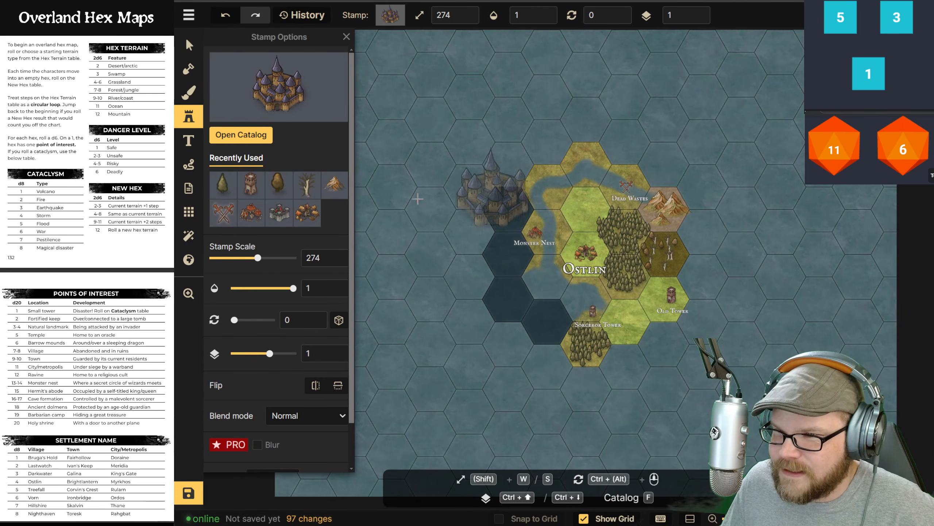
{"action": "left_click_drag", "start_coordinate": [255, 263], "coordinate": [228, 258]}
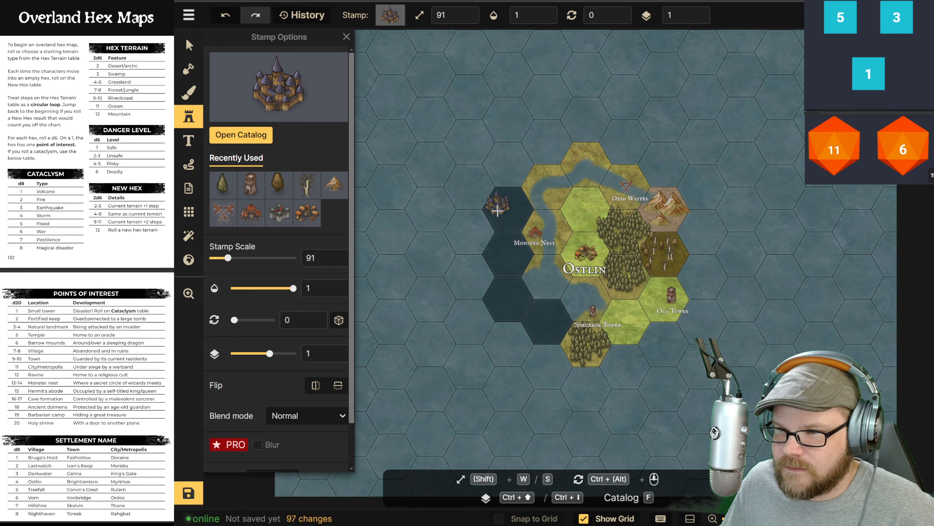
{"action": "left_click", "coordinate": [497, 213]}
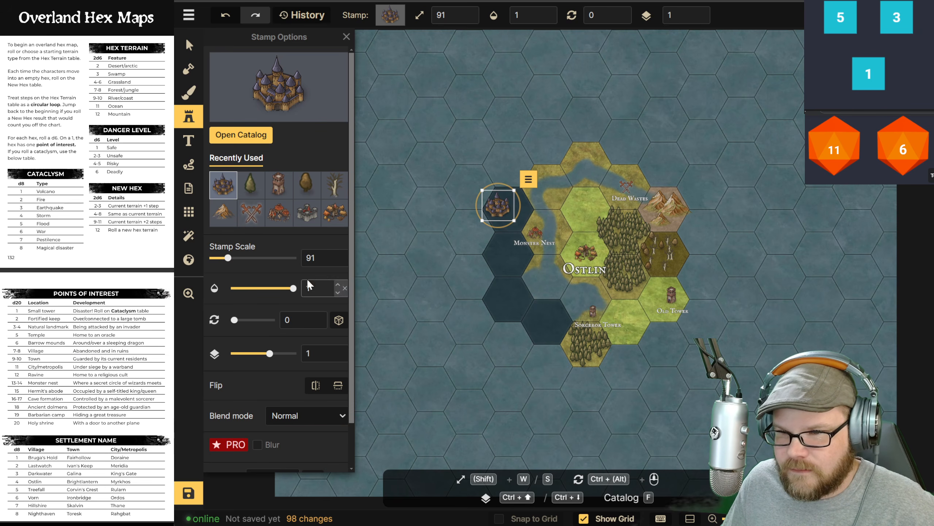
Step: Label the blue-roofed city "Merfolk City" in IM Fell English SC at size 22, just below the stamp
{"action": "key", "text": "t"}
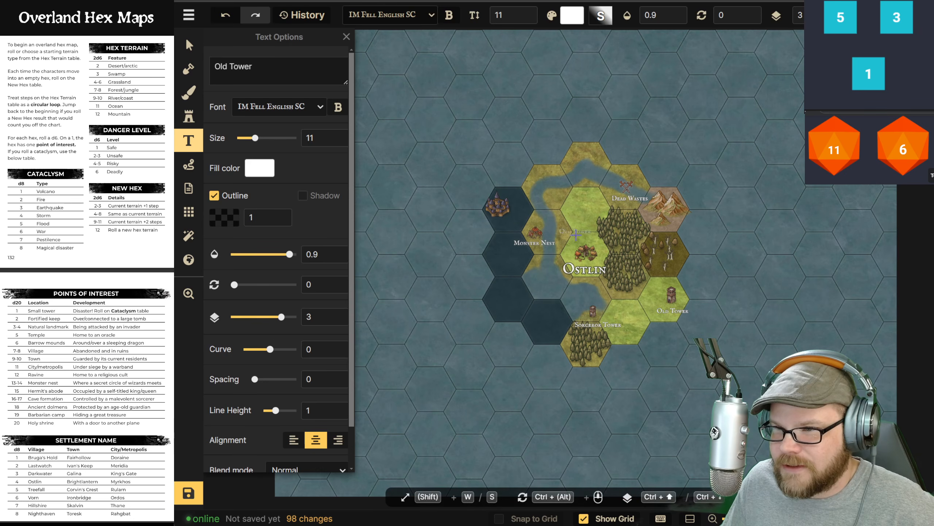
{"action": "left_click_drag", "start_coordinate": [255, 137], "coordinate": [264, 138]}
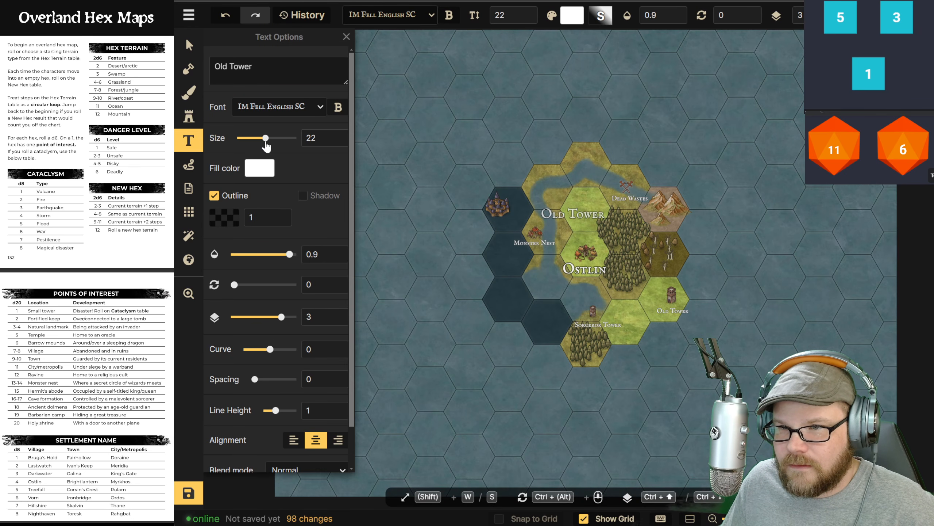
{"action": "left_click", "coordinate": [495, 229]}
{"action": "double_click", "coordinate": [234, 65]}
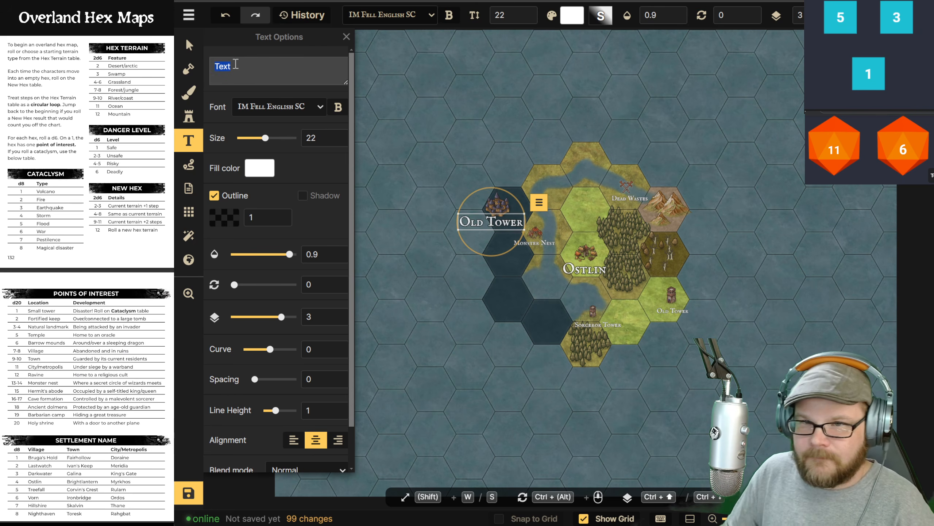
{"action": "type", "text": "Merfolk City"}
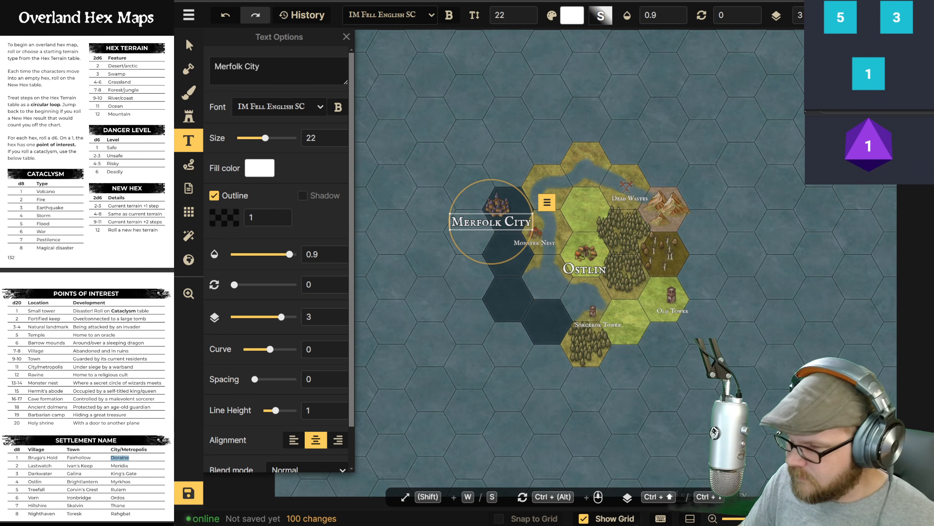
Step: Rename the city label "Doraine" from the Settlement Name table and center it beneath the stamp
{"action": "type", "text": "Doraine"}
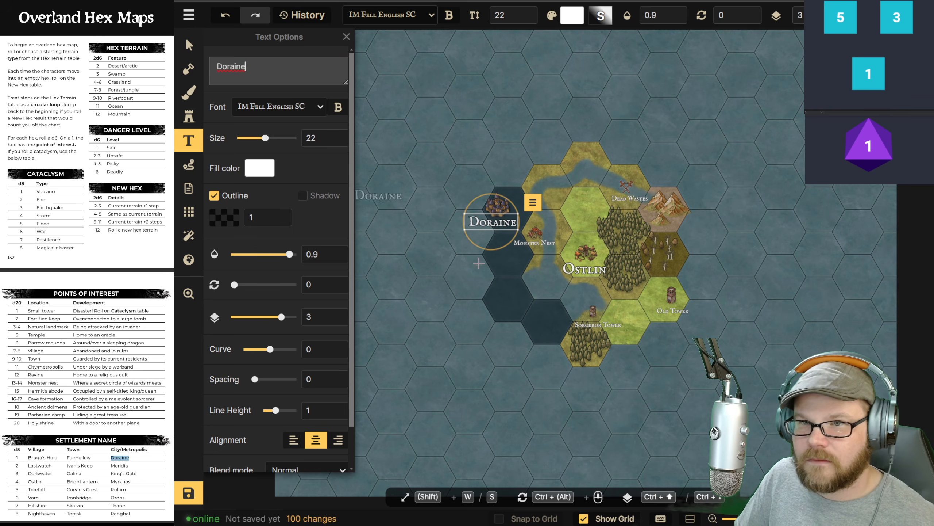
{"action": "left_click", "coordinate": [189, 45]}
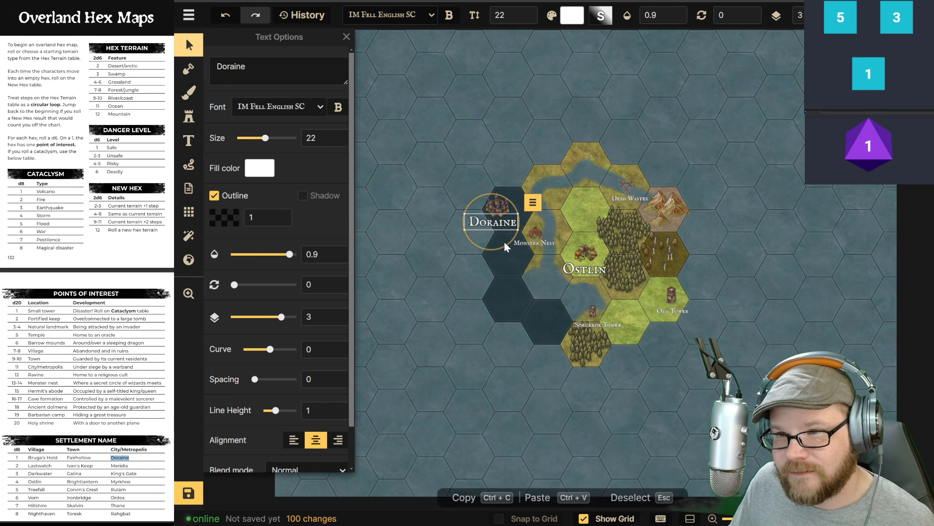
{"action": "left_click_drag", "start_coordinate": [494, 224], "coordinate": [499, 225]}
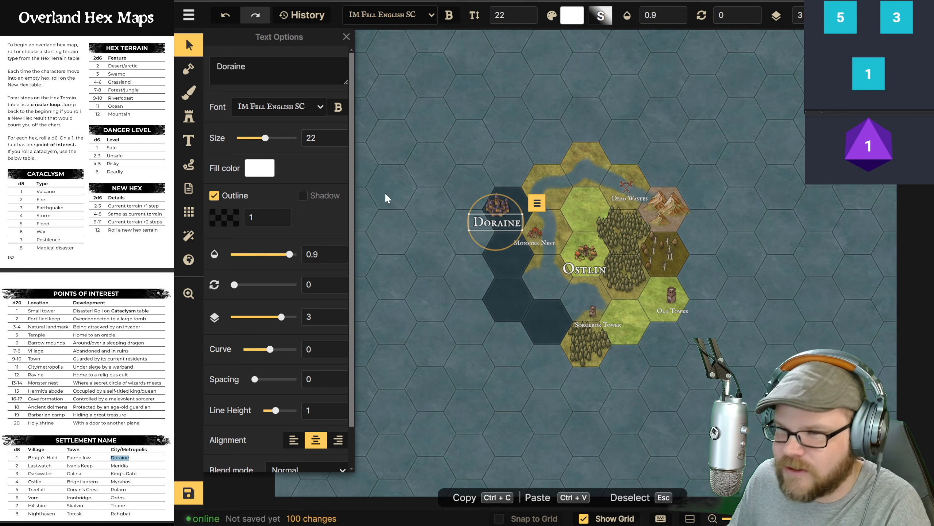
Step: Paint a broad band of ocean hexes around the whole landmass with the dark blue water texture using the grid brush
{"action": "left_click", "coordinate": [189, 92]}
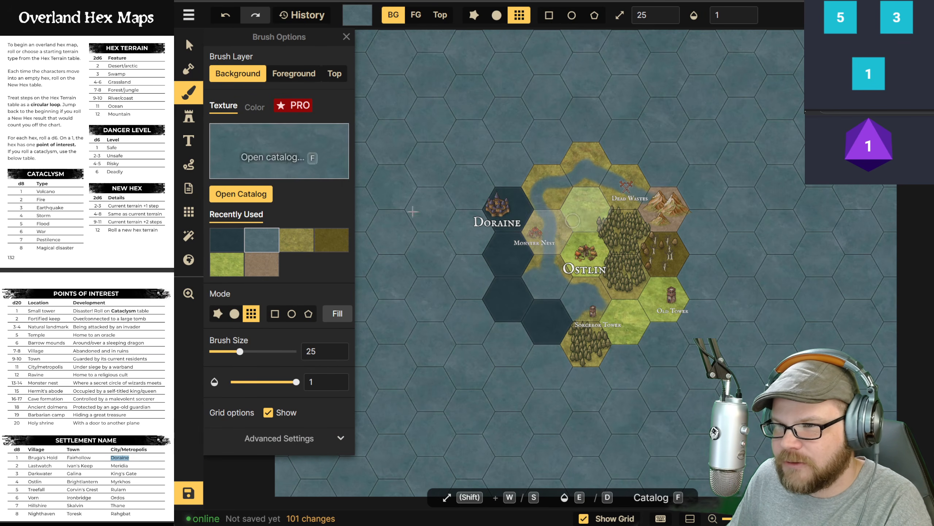
{"action": "left_click", "coordinate": [226, 241]}
{"action": "mouse_move", "coordinate": [464, 119]}
{"action": "left_mouse_down"}
{"action": "mouse_move", "coordinate": [423, 207]}
{"action": "mouse_move", "coordinate": [445, 173]}
{"action": "mouse_move", "coordinate": [503, 135]}
{"action": "mouse_move", "coordinate": [595, 95]}
{"action": "mouse_move", "coordinate": [625, 142]}
{"action": "mouse_move", "coordinate": [699, 97]}
{"action": "mouse_move", "coordinate": [681, 154]}
{"action": "mouse_move", "coordinate": [735, 209]}
{"action": "mouse_move", "coordinate": [740, 293]}
{"action": "mouse_move", "coordinate": [707, 272]}
{"action": "mouse_move", "coordinate": [665, 365]}
{"action": "mouse_move", "coordinate": [574, 408]}
{"action": "mouse_move", "coordinate": [478, 386]}
{"action": "mouse_move", "coordinate": [478, 343]}
{"action": "mouse_move", "coordinate": [433, 314]}
{"action": "mouse_move", "coordinate": [440, 247]}
{"action": "mouse_move", "coordinate": [416, 273]}
{"action": "mouse_move", "coordinate": [389, 276]}
{"action": "left_mouse_up"}
Step: Repaint the column of hexes from just north of Doraine down to southwest of Ostlin with the lighter blue water texture
{"action": "left_click", "coordinate": [254, 246]}
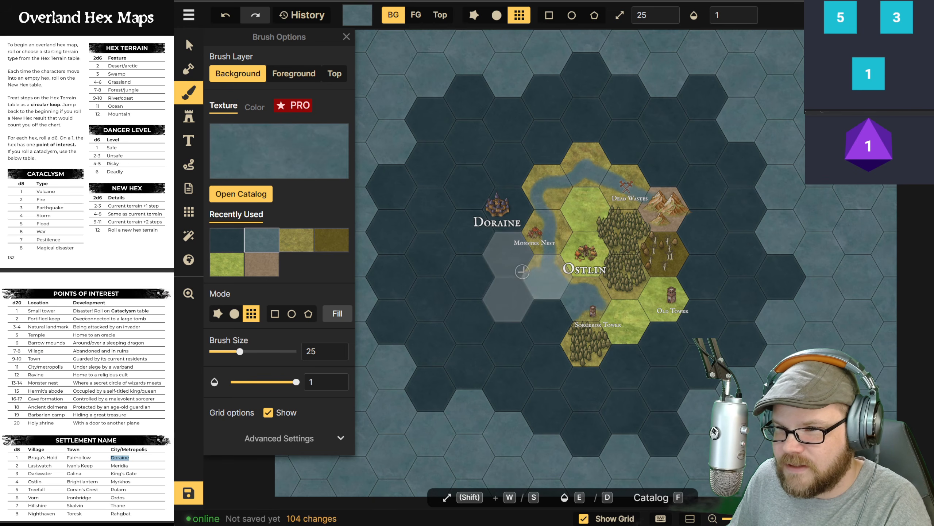
{"action": "left_click", "coordinate": [501, 255]}
{"action": "left_click", "coordinate": [507, 293]}
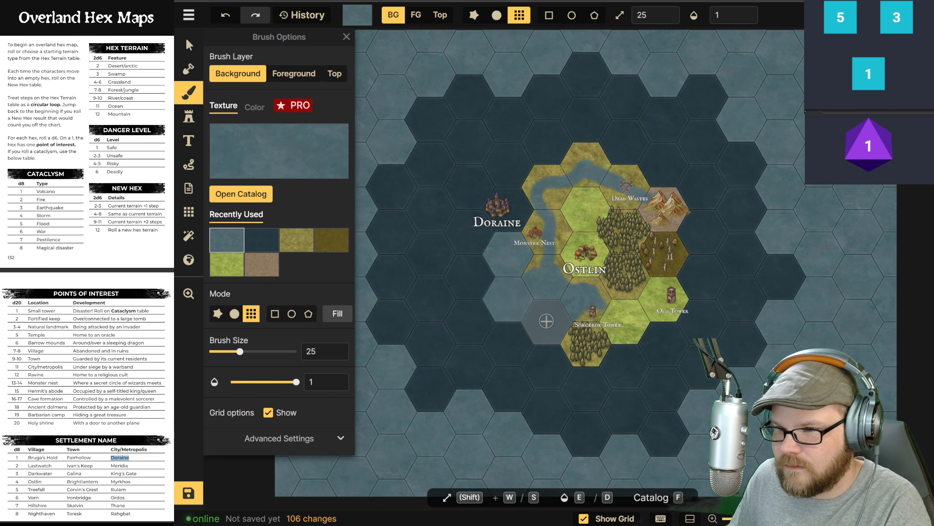
{"action": "left_click", "coordinate": [547, 317]}
{"action": "left_click", "coordinate": [508, 165]}
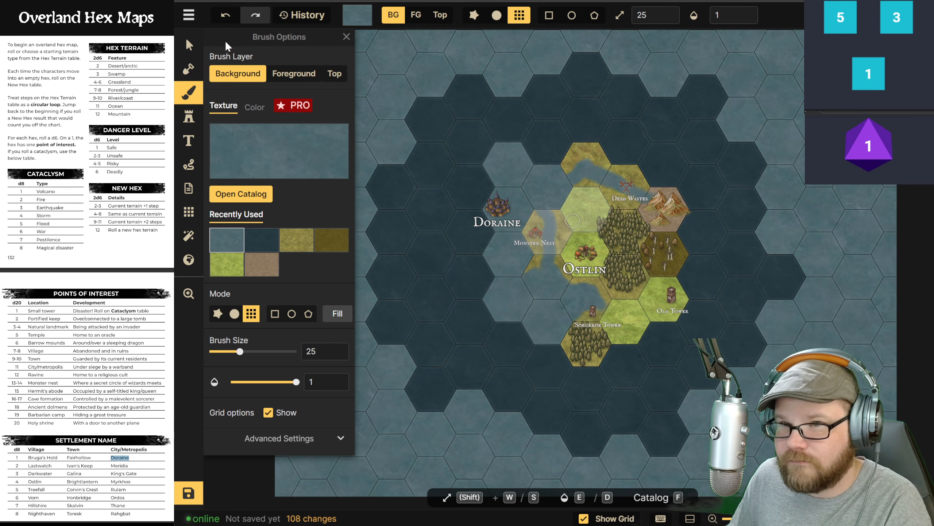
{"action": "left_click", "coordinate": [231, 18]}
{"action": "left_click", "coordinate": [516, 209]}
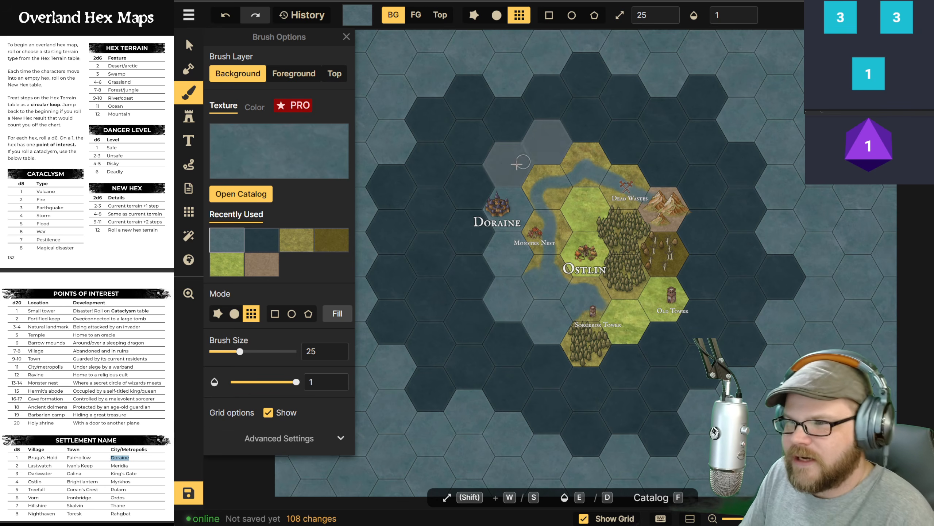
{"action": "left_click", "coordinate": [504, 166]}
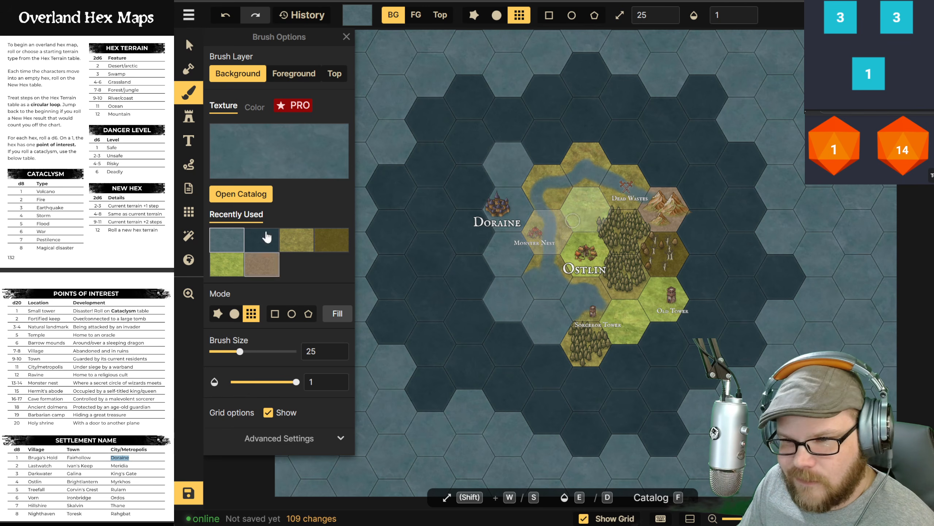
{"action": "left_click", "coordinate": [241, 194]}
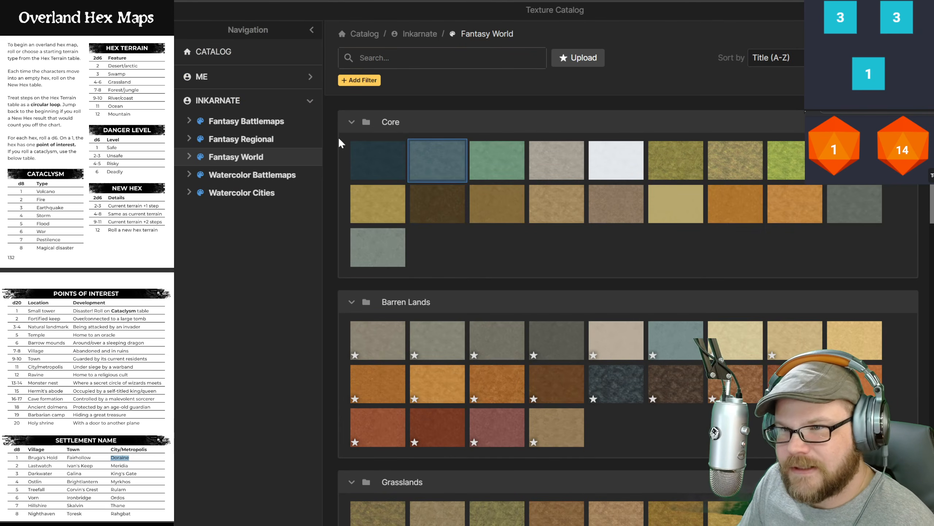
{"action": "left_click", "coordinate": [925, 10]}
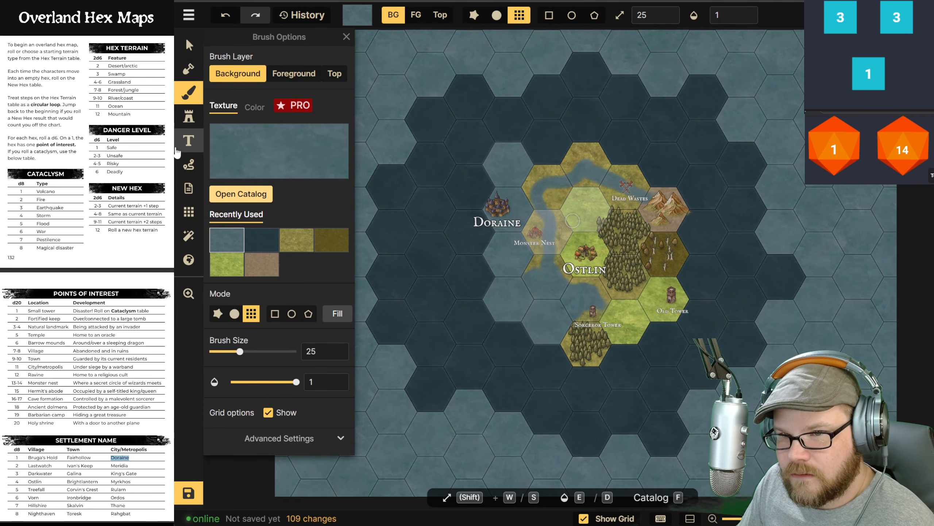
{"action": "left_click", "coordinate": [189, 117]}
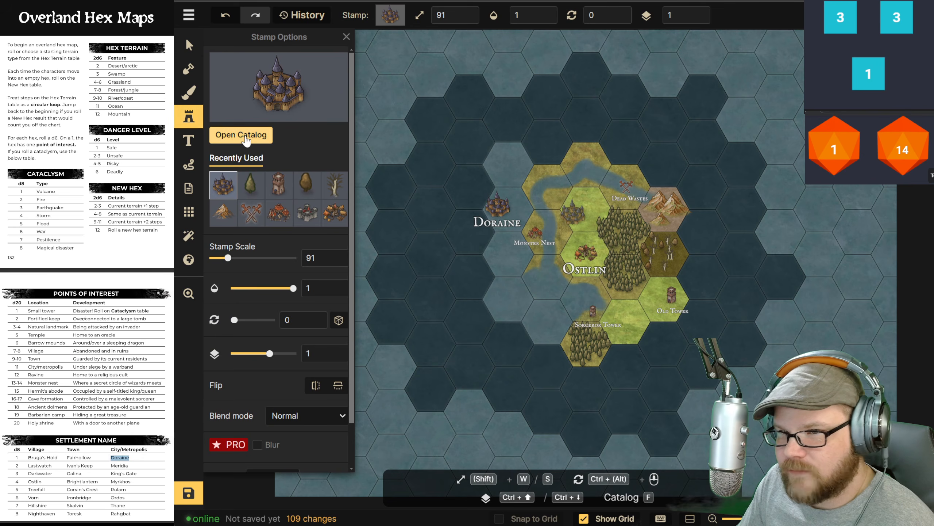
{"action": "left_click", "coordinate": [240, 134]}
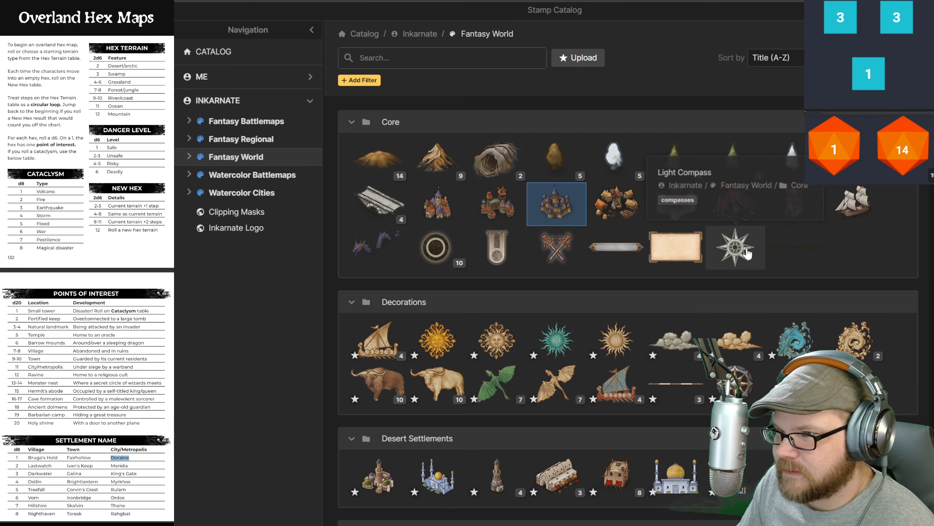
{"action": "left_click", "coordinate": [736, 247]}
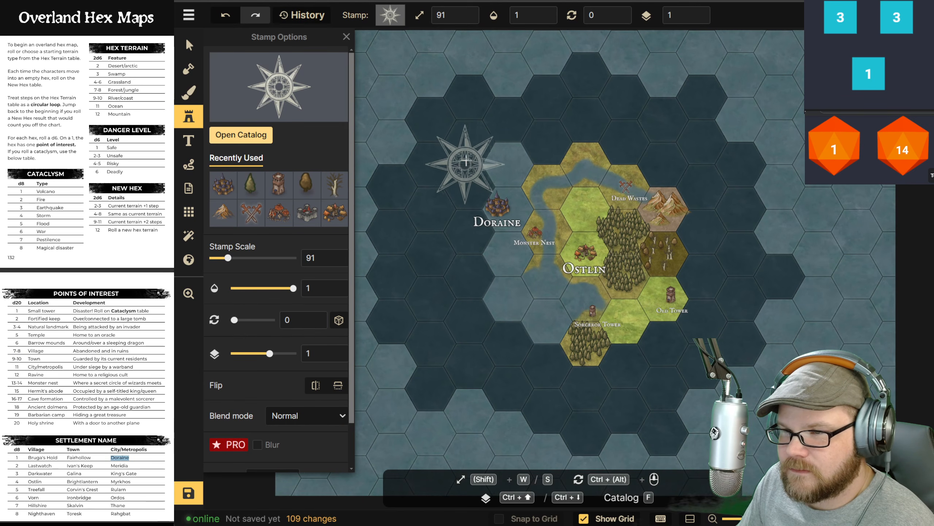
Step: Place a cluster of four Core set sailing ship stamps at scale 34 in the light water hex north of Doraine
{"action": "scroll", "coordinate": [474, 164], "scroll_direction": "up", "scroll_amount": 5}
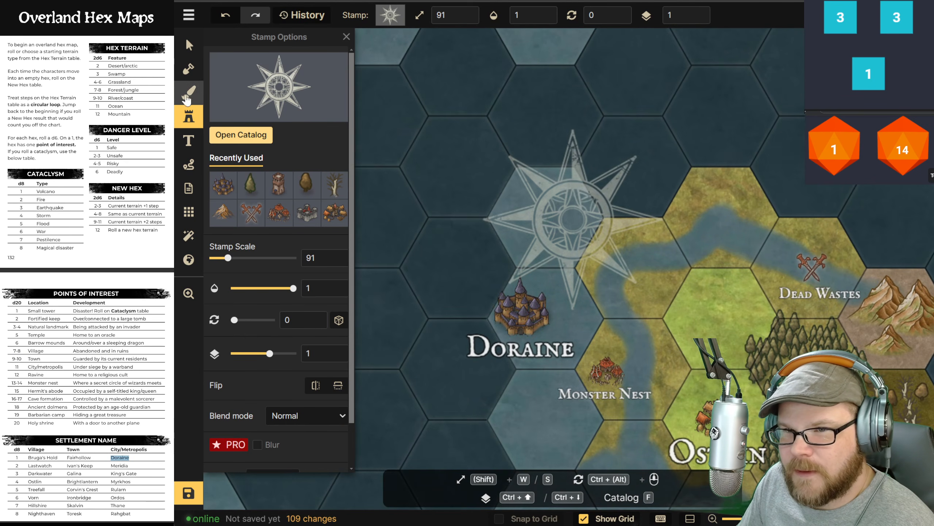
{"action": "left_click", "coordinate": [191, 118]}
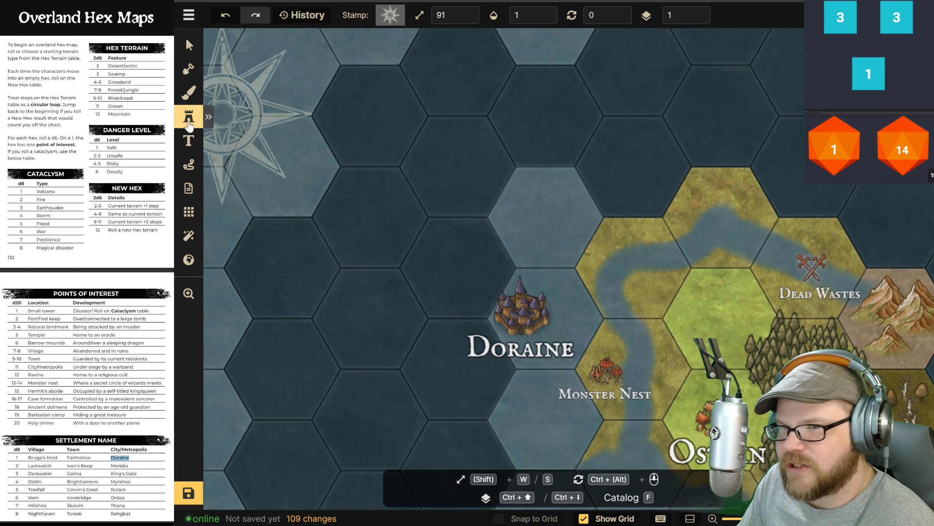
{"action": "left_click", "coordinate": [208, 117]}
{"action": "left_click", "coordinate": [253, 139]}
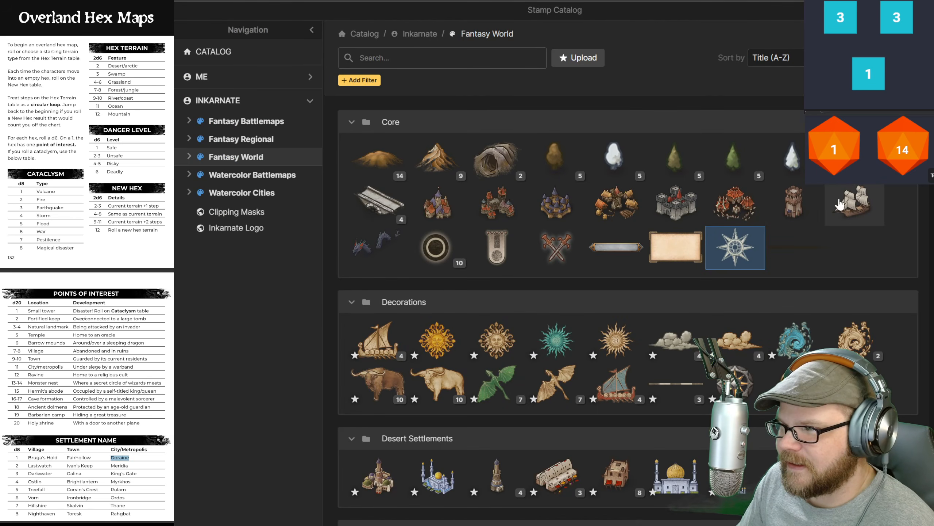
{"action": "left_click", "coordinate": [851, 202]}
{"action": "left_click_drag", "start_coordinate": [218, 260], "coordinate": [218, 259]}
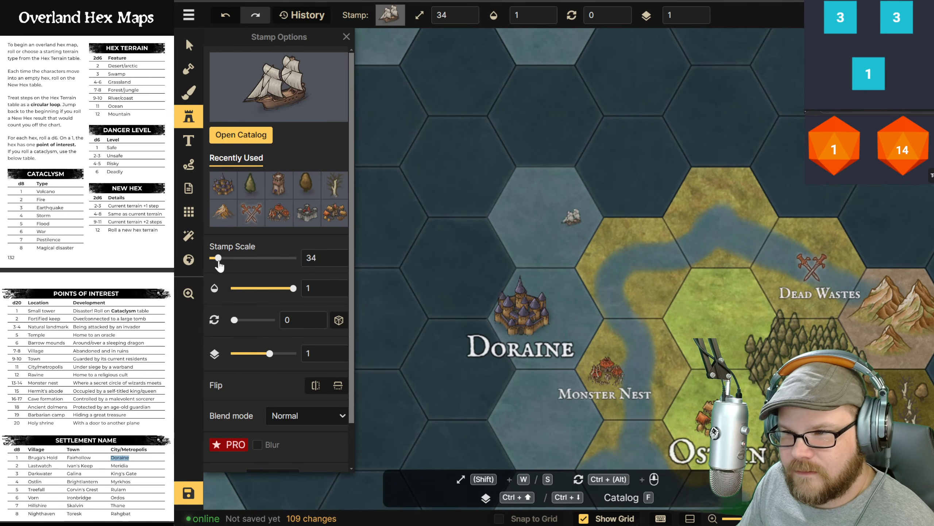
{"action": "left_click", "coordinate": [531, 195]}
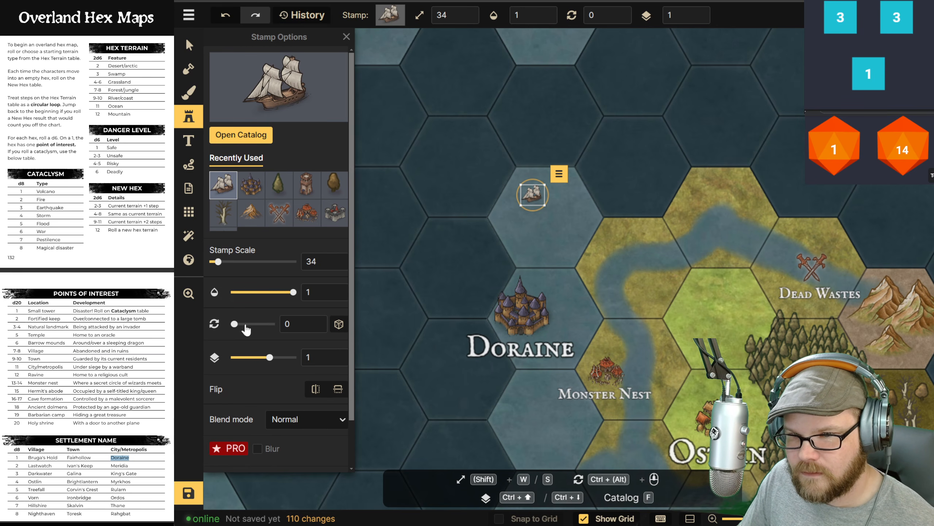
{"action": "left_click", "coordinate": [527, 220]}
{"action": "left_click", "coordinate": [545, 204]}
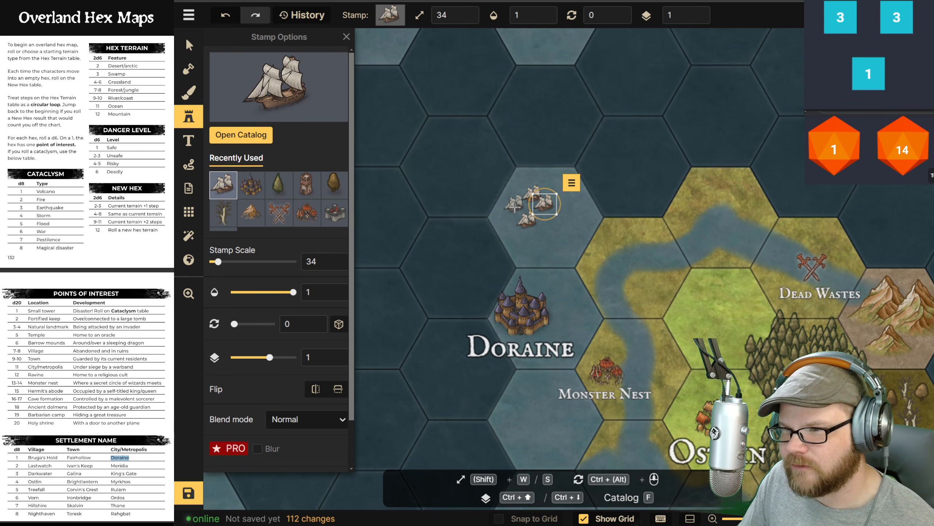
{"action": "left_click", "coordinate": [518, 212]}
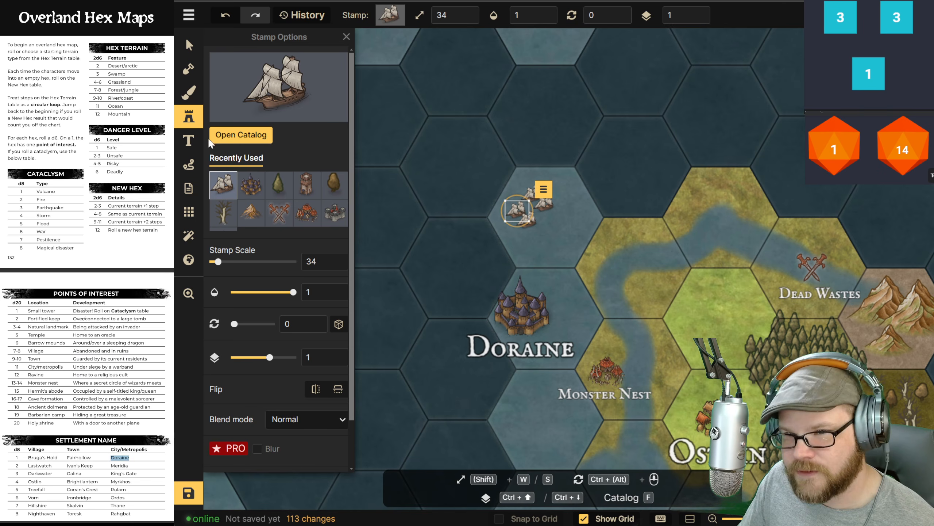
Step: Label the ship cluster "Sea Wizards" in IM Fell English SC at size 9, centered just below the ships
{"action": "left_click", "coordinate": [189, 142]}
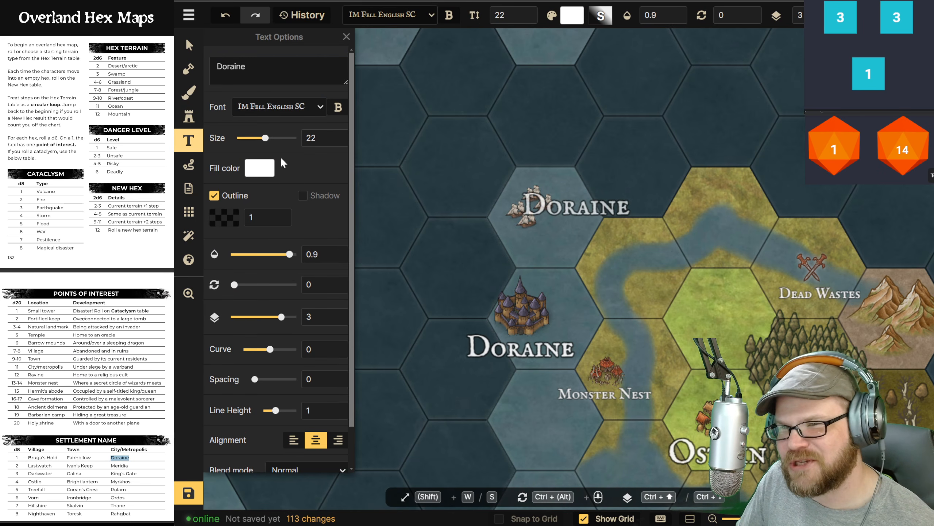
{"action": "mouse_move", "coordinate": [252, 143]}
{"action": "left_mouse_down"}
{"action": "mouse_move", "coordinate": [245, 143]}
{"action": "mouse_move", "coordinate": [252, 142]}
{"action": "left_mouse_up"}
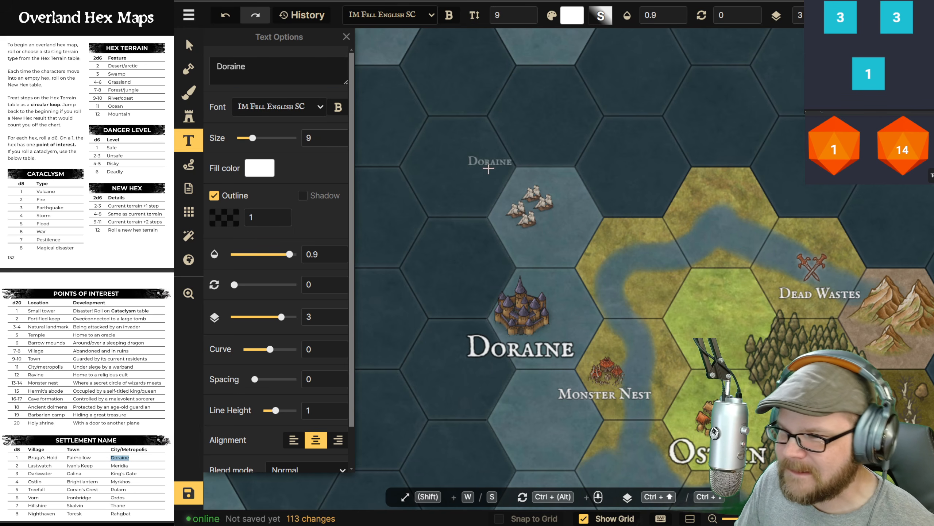
{"action": "left_click", "coordinate": [560, 226]}
{"action": "type", "text": "S"}
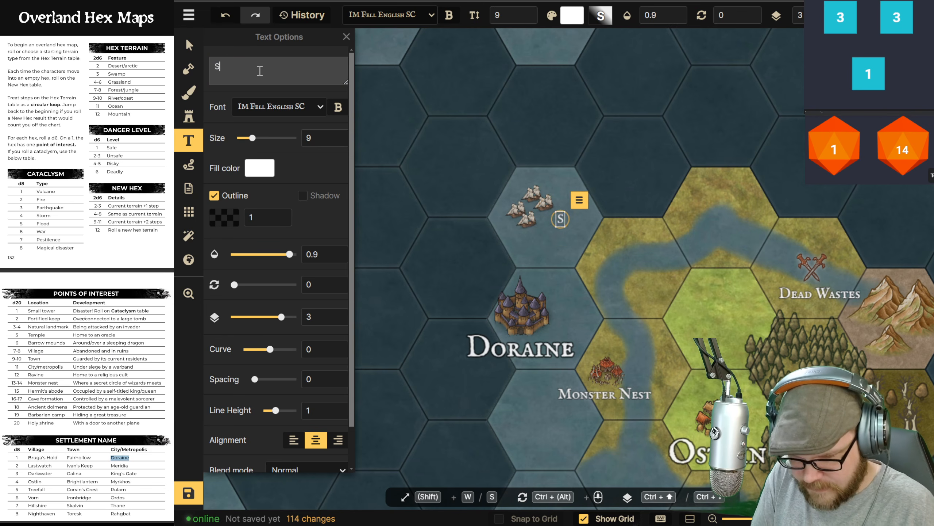
{"action": "type", "text": "ea Wizards"}
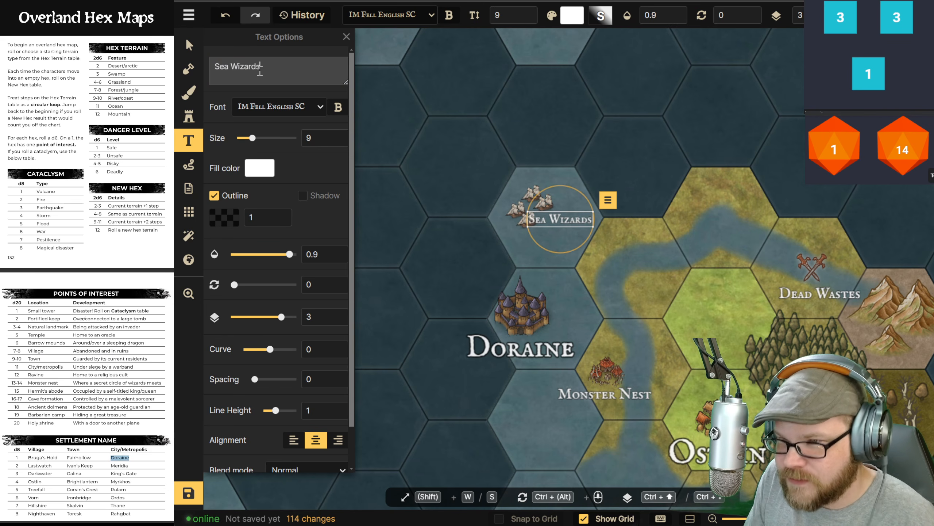
{"action": "left_click", "coordinate": [565, 221]}
{"action": "left_click_drag", "start_coordinate": [564, 221], "coordinate": [545, 241]}
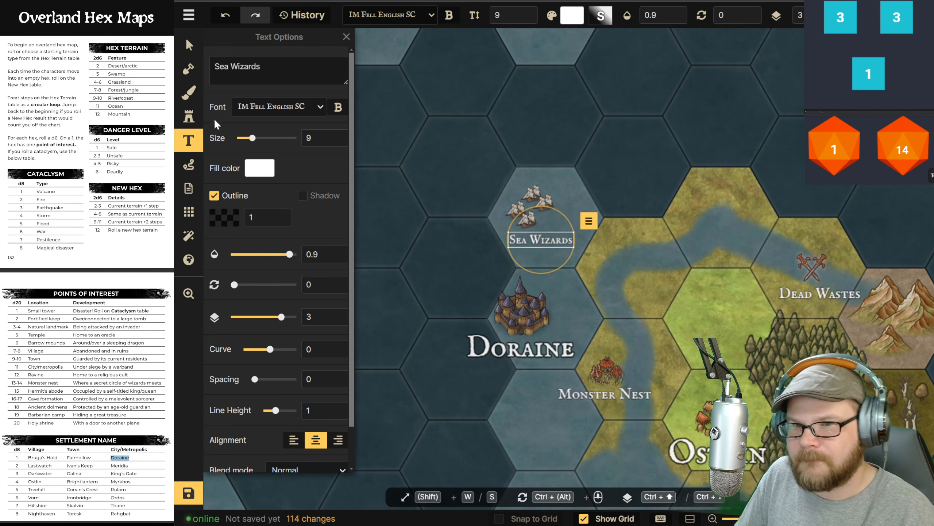
Step: Paint light blue water over the land around Monster Nest with the round brush at size 25 and softness 1
{"action": "left_click", "coordinate": [189, 92]}
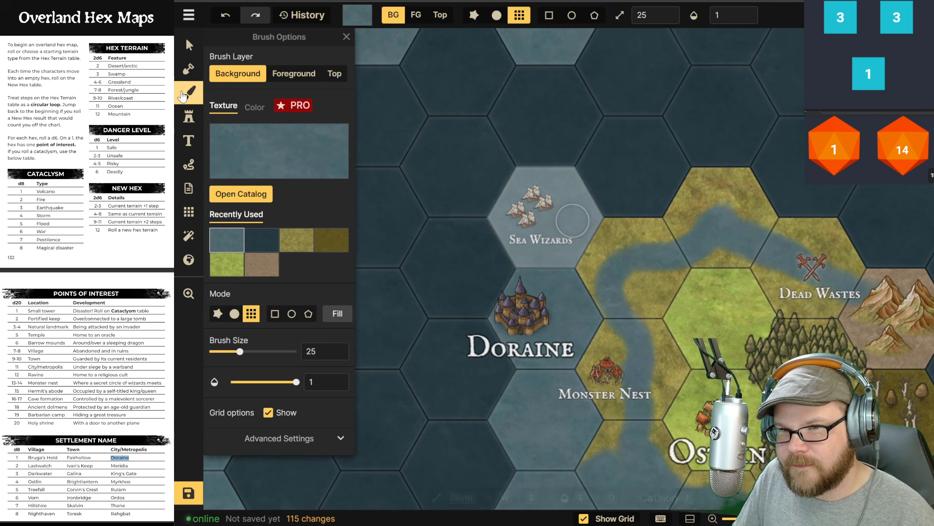
{"action": "left_click", "coordinate": [238, 314]}
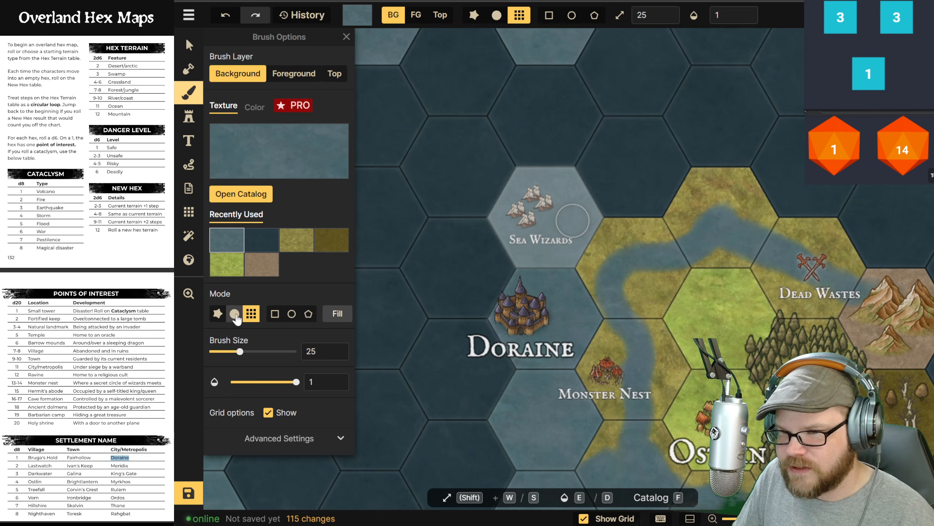
{"action": "mouse_move", "coordinate": [627, 171]}
{"action": "left_mouse_down"}
{"action": "mouse_move", "coordinate": [622, 252]}
{"action": "mouse_move", "coordinate": [601, 234]}
{"action": "mouse_move", "coordinate": [591, 278]}
{"action": "mouse_move", "coordinate": [586, 250]}
{"action": "mouse_move", "coordinate": [585, 285]}
{"action": "mouse_move", "coordinate": [618, 347]}
{"action": "mouse_move", "coordinate": [584, 358]}
{"action": "mouse_move", "coordinate": [606, 338]}
{"action": "mouse_move", "coordinate": [590, 365]}
{"action": "mouse_move", "coordinate": [617, 377]}
{"action": "mouse_move", "coordinate": [593, 381]}
{"action": "mouse_move", "coordinate": [613, 403]}
{"action": "mouse_move", "coordinate": [579, 455]}
{"action": "mouse_move", "coordinate": [642, 378]}
{"action": "mouse_move", "coordinate": [643, 347]}
{"action": "mouse_move", "coordinate": [646, 376]}
{"action": "mouse_move", "coordinate": [649, 352]}
{"action": "mouse_move", "coordinate": [633, 321]}
{"action": "mouse_move", "coordinate": [643, 268]}
{"action": "mouse_move", "coordinate": [623, 291]}
{"action": "mouse_move", "coordinate": [613, 288]}
{"action": "mouse_move", "coordinate": [655, 268]}
{"action": "mouse_move", "coordinate": [638, 319]}
{"action": "mouse_move", "coordinate": [642, 344]}
{"action": "left_mouse_up"}
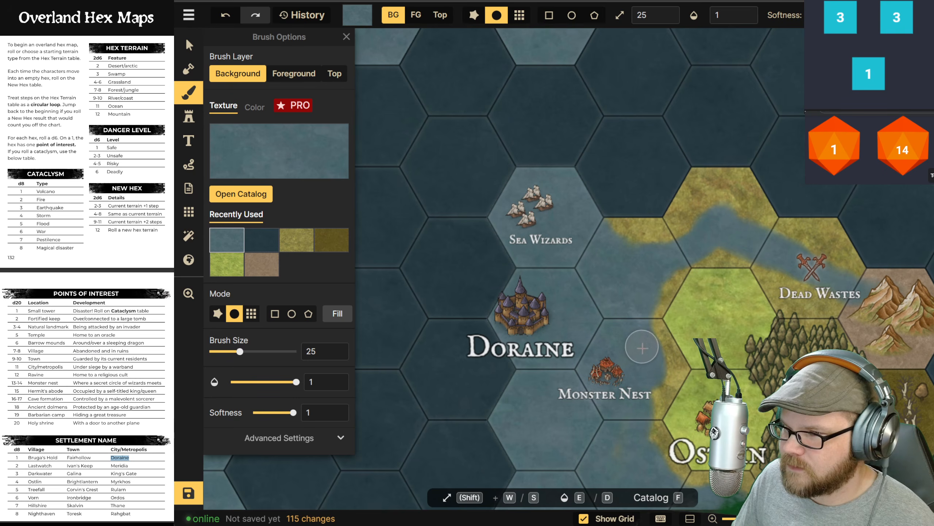
Step: Paint a shoreline around the grass hex north of Ostlin with the Core set's golden sand texture at brush size 10
{"action": "left_click", "coordinate": [254, 194]}
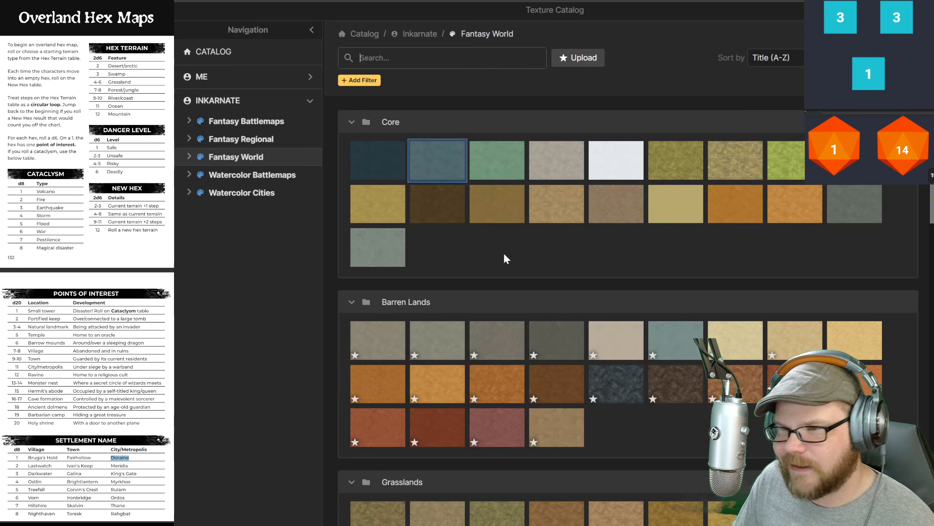
{"action": "left_click", "coordinate": [376, 203]}
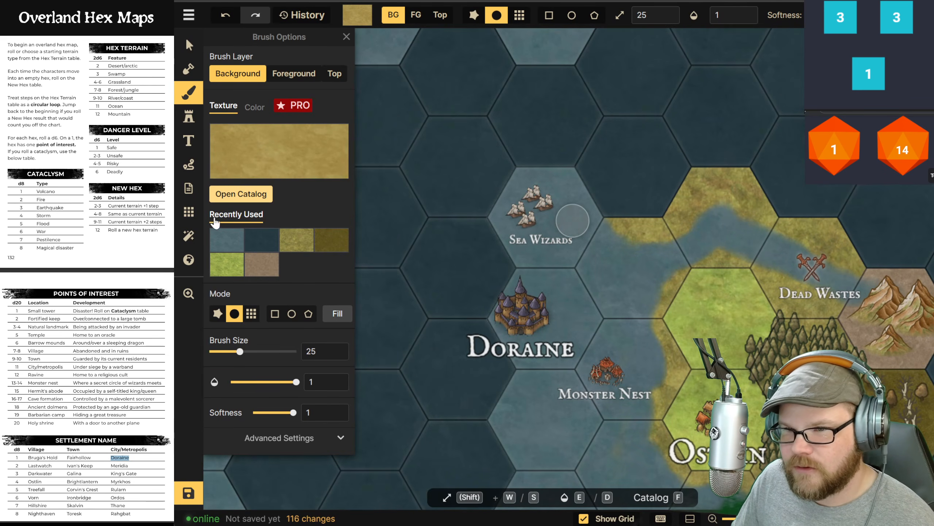
{"action": "left_click_drag", "start_coordinate": [241, 352], "coordinate": [227, 360]}
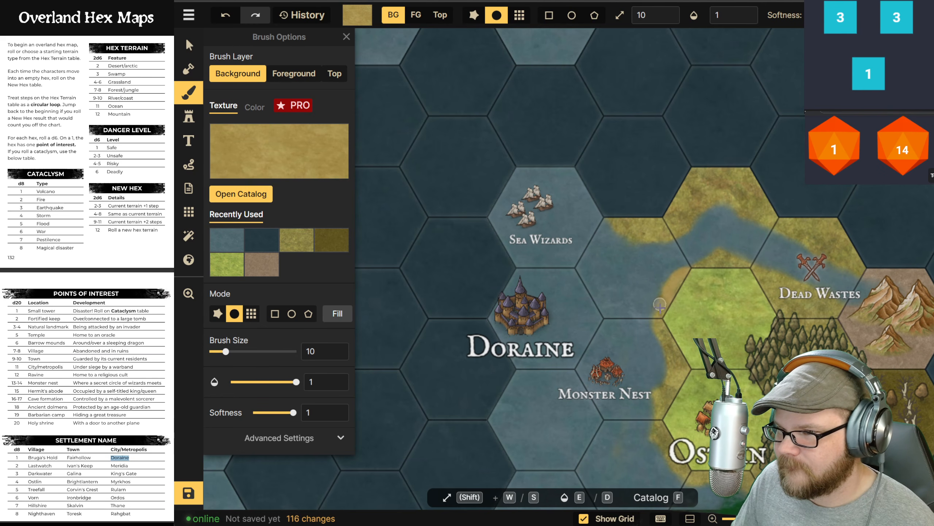
{"action": "left_click_drag", "start_coordinate": [659, 333], "coordinate": [672, 380]}
{"action": "left_click_drag", "start_coordinate": [672, 380], "coordinate": [666, 383]}
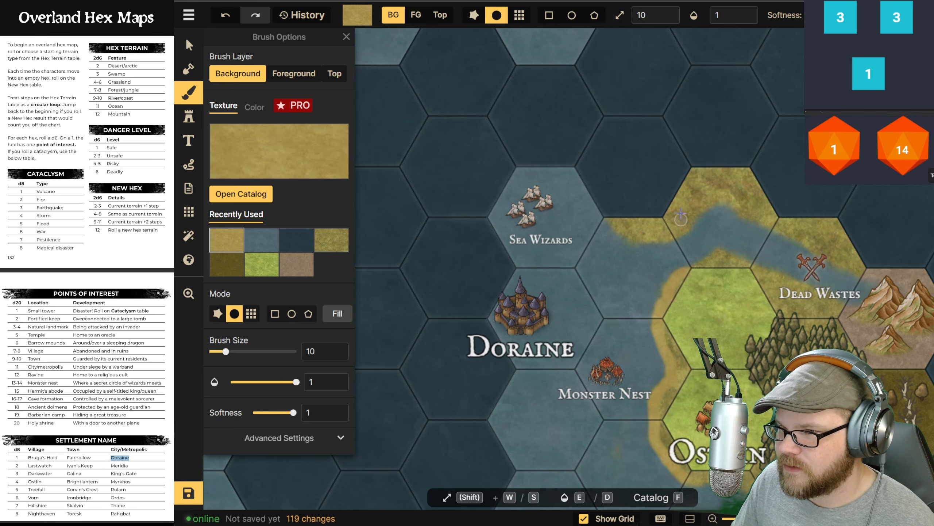
{"action": "left_click", "coordinate": [732, 258]}
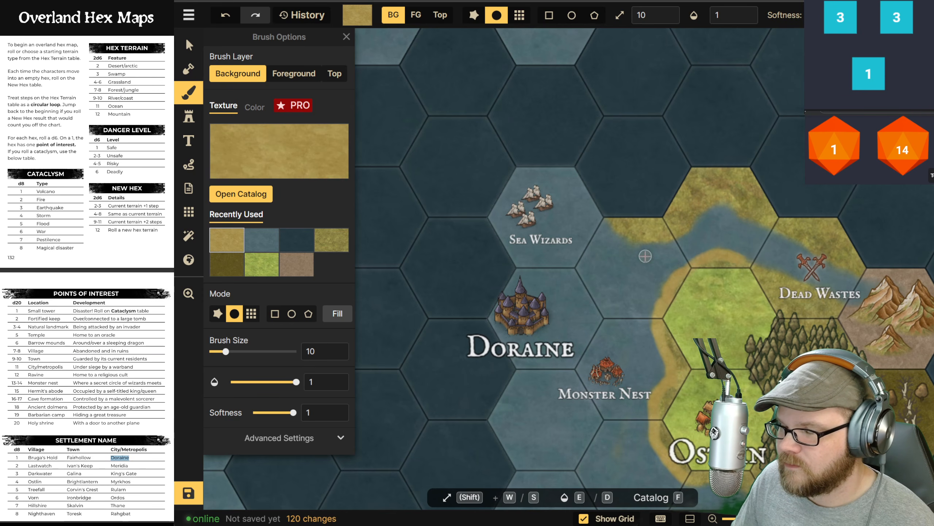
Step: Extend the golden sand shoreline south past Ostlin to the forest hex at Sorceror Tower
{"action": "scroll", "coordinate": [723, 317], "scroll_direction": "down", "scroll_amount": 2}
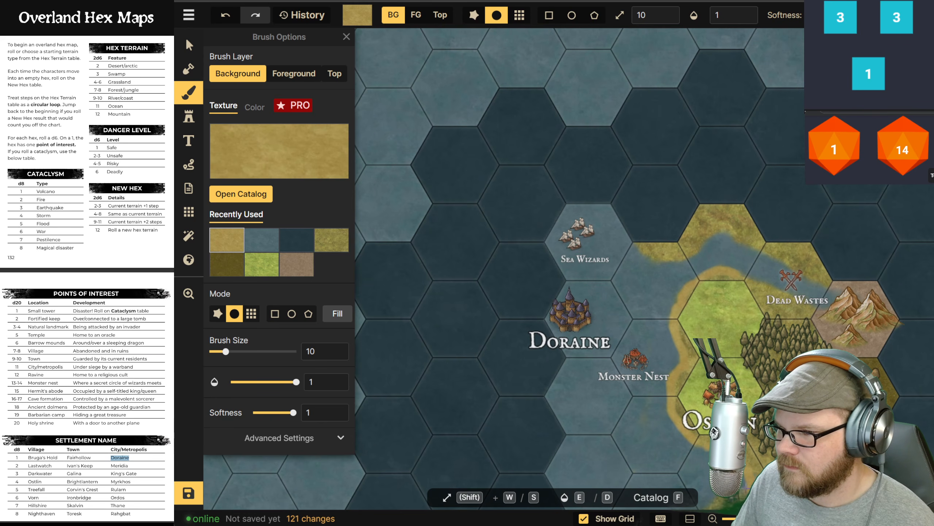
{"action": "scroll", "coordinate": [682, 384], "scroll_direction": "down", "scroll_amount": 1}
{"action": "left_click_drag", "start_coordinate": [681, 384], "coordinate": [597, 281]}
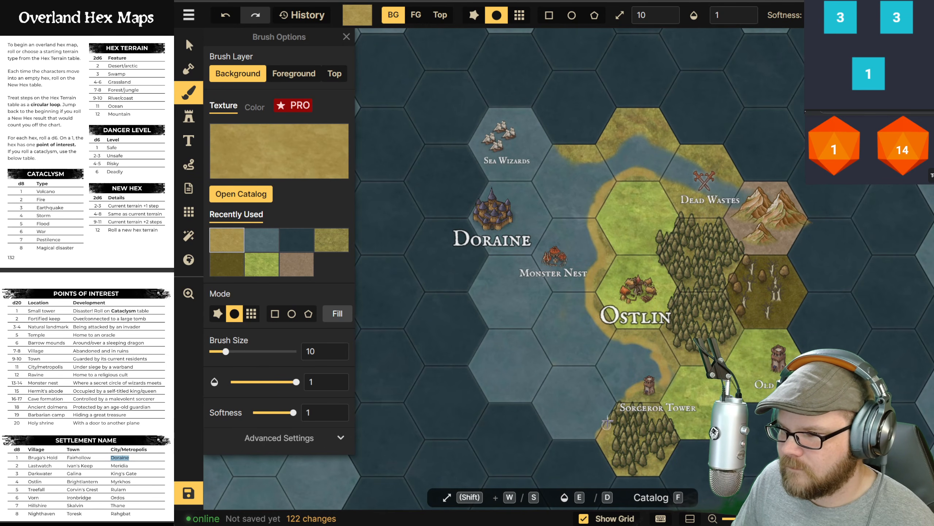
{"action": "left_click_drag", "start_coordinate": [578, 179], "coordinate": [584, 203]}
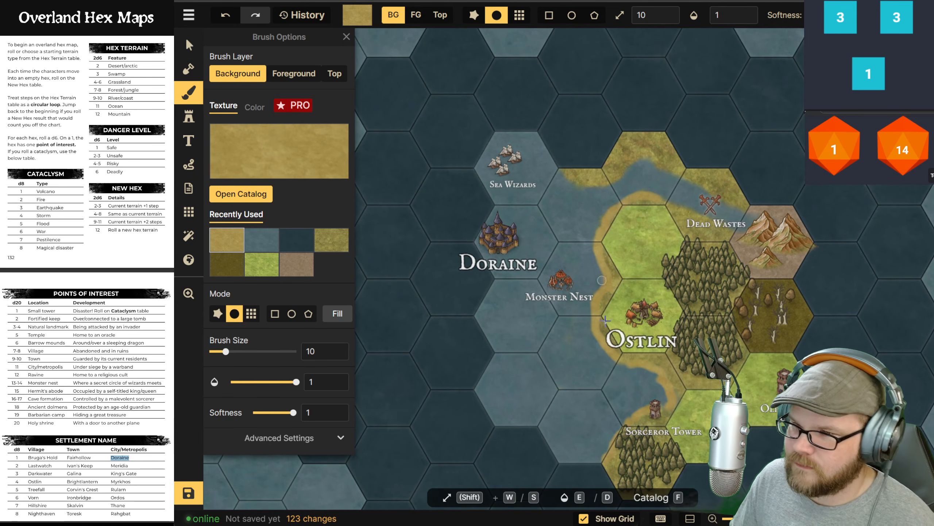
Step: Touch up the inner edge of the shoreline west of Ostlin with the bright green grass texture at brush size 10
{"action": "left_click", "coordinate": [262, 263]}
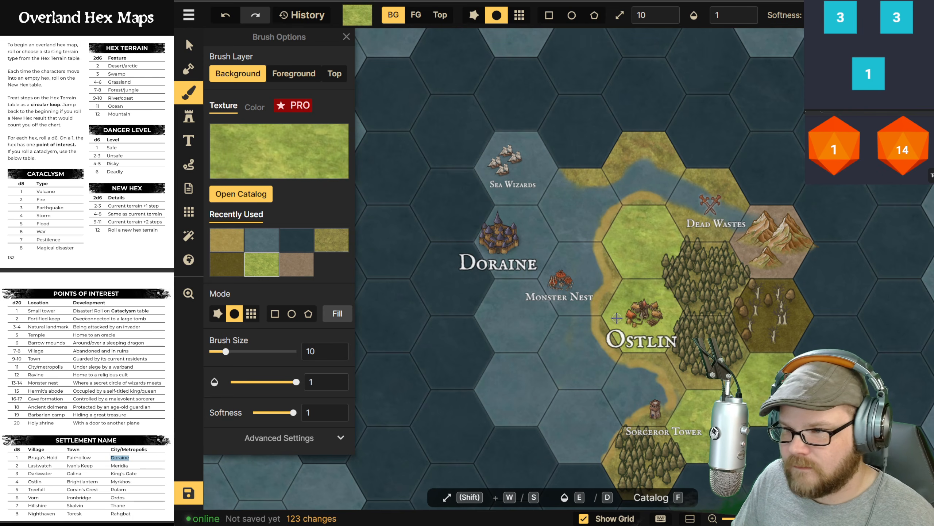
{"action": "left_click", "coordinate": [613, 339]}
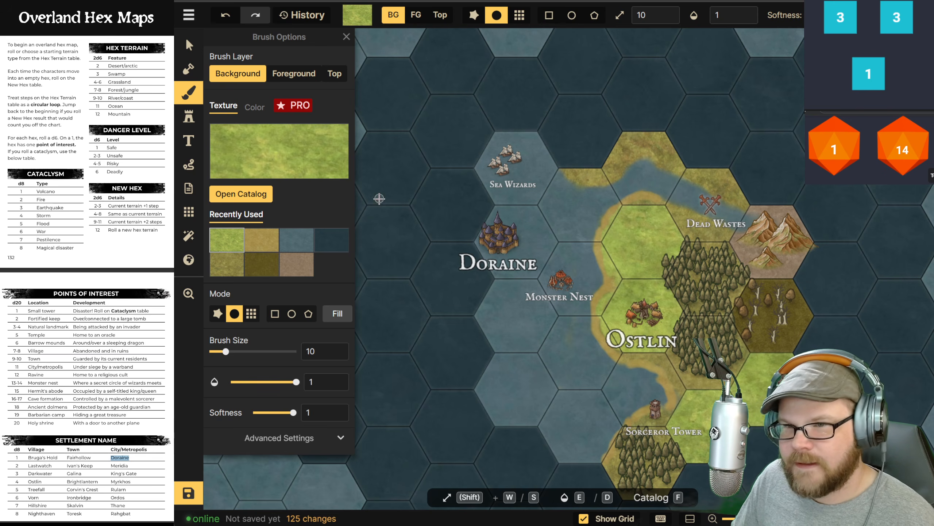
Step: Roughen the shoreline northwest of the grass hex north of Ostlin with golden sand, using the unsmoothed rough brush and reducing roughness to 3
{"action": "left_click", "coordinate": [217, 314]}
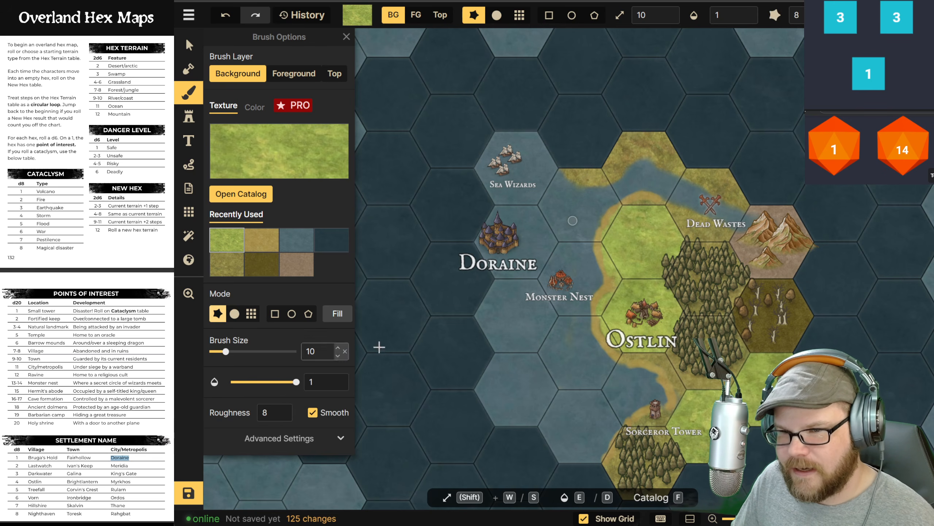
{"action": "left_click", "coordinate": [312, 412]}
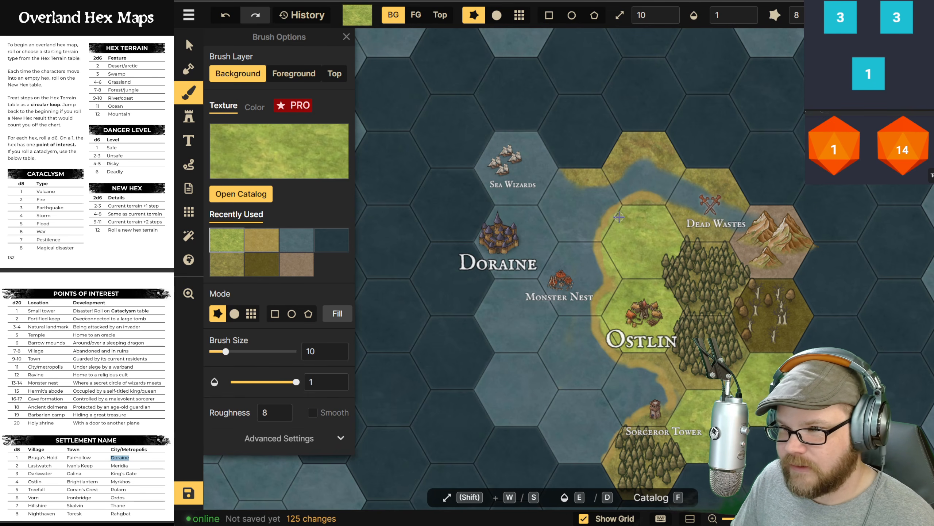
{"action": "left_click", "coordinate": [262, 239]}
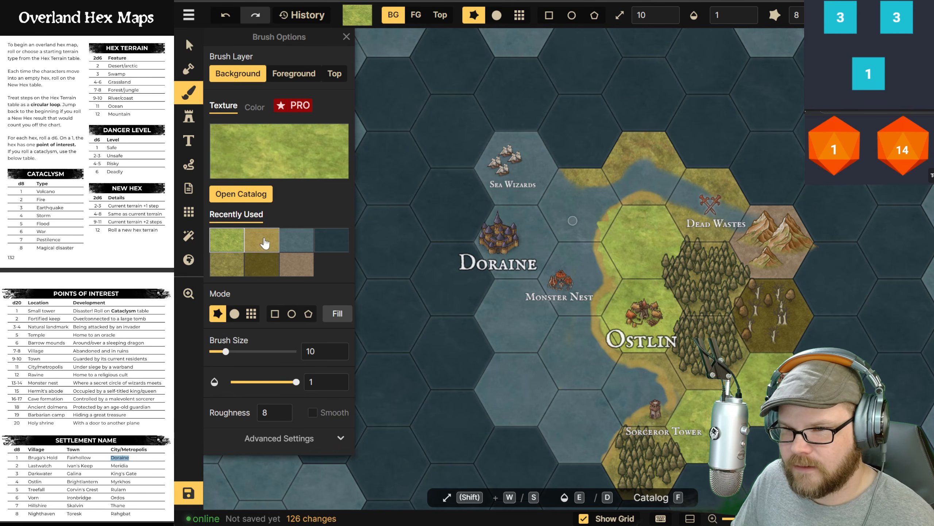
{"action": "left_click_drag", "start_coordinate": [608, 210], "coordinate": [589, 221]}
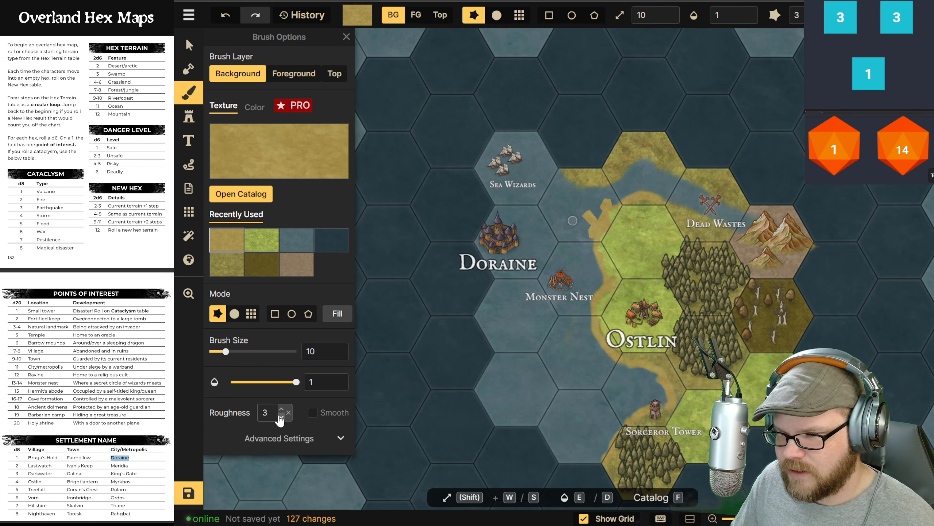
{"action": "left_click", "coordinate": [596, 235]}
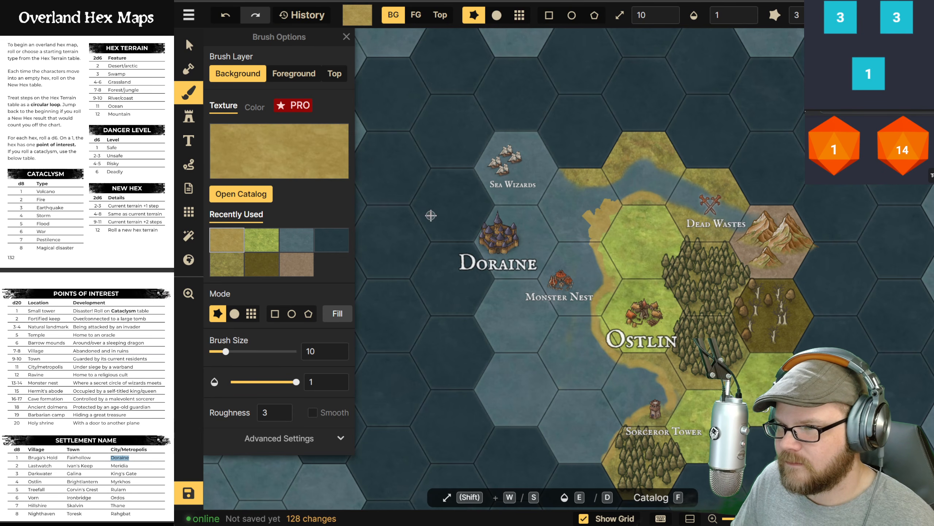
Step: Rework the shoreline down to Ostlin with bright green grass and golden sand, using the rough brush at roughness 3
{"action": "left_click", "coordinate": [261, 240]}
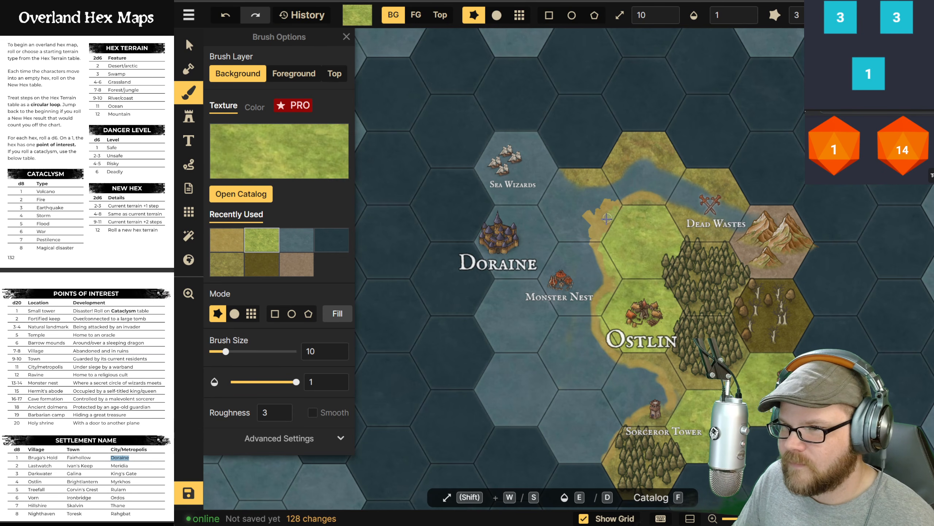
{"action": "mouse_move", "coordinate": [602, 230]}
{"action": "left_mouse_down"}
{"action": "mouse_move", "coordinate": [589, 217]}
{"action": "mouse_move", "coordinate": [547, 247]}
{"action": "mouse_move", "coordinate": [572, 220]}
{"action": "mouse_move", "coordinate": [624, 249]}
{"action": "mouse_move", "coordinate": [599, 211]}
{"action": "mouse_move", "coordinate": [587, 230]}
{"action": "mouse_move", "coordinate": [594, 274]}
{"action": "mouse_move", "coordinate": [543, 263]}
{"action": "mouse_move", "coordinate": [601, 268]}
{"action": "mouse_move", "coordinate": [599, 259]}
{"action": "mouse_move", "coordinate": [604, 287]}
{"action": "mouse_move", "coordinate": [583, 299]}
{"action": "mouse_move", "coordinate": [598, 302]}
{"action": "mouse_move", "coordinate": [601, 331]}
{"action": "left_mouse_up"}
{"action": "left_click", "coordinate": [254, 238]}
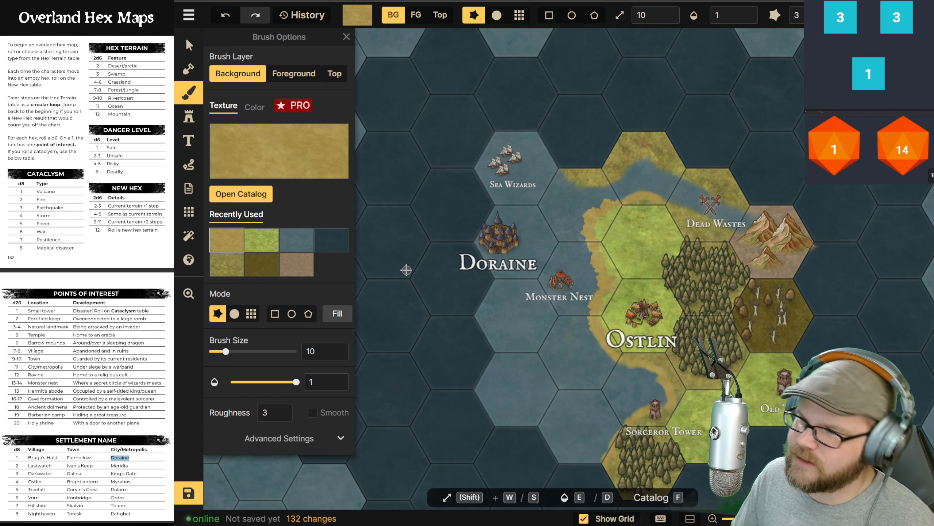
Step: Fill the hex northeast of Sea Wizards with light blue water using the grid brush
{"action": "scroll", "coordinate": [459, 266], "scroll_direction": "down", "scroll_amount": 2}
{"action": "left_click_drag", "start_coordinate": [558, 215], "coordinate": [582, 189]}
{"action": "scroll", "coordinate": [532, 223], "scroll_direction": "down", "scroll_amount": 2}
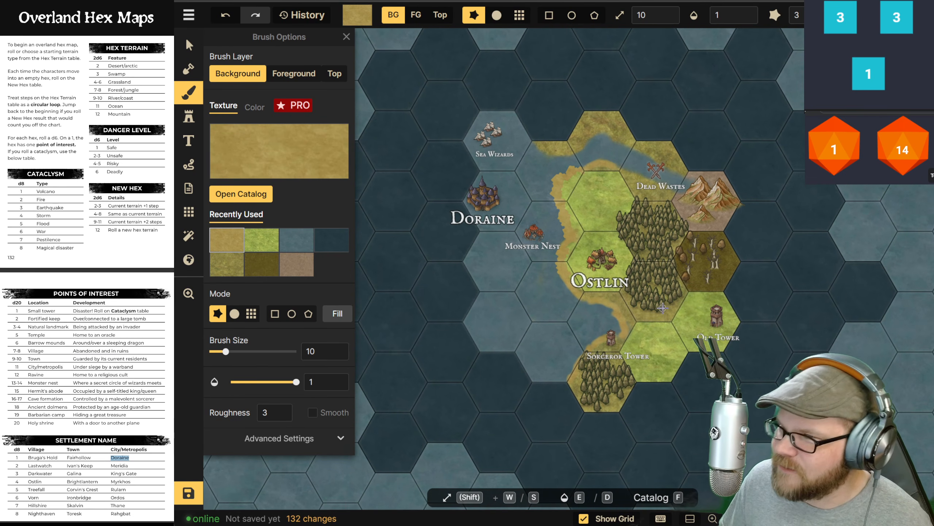
{"action": "left_click_drag", "start_coordinate": [664, 309], "coordinate": [683, 324]}
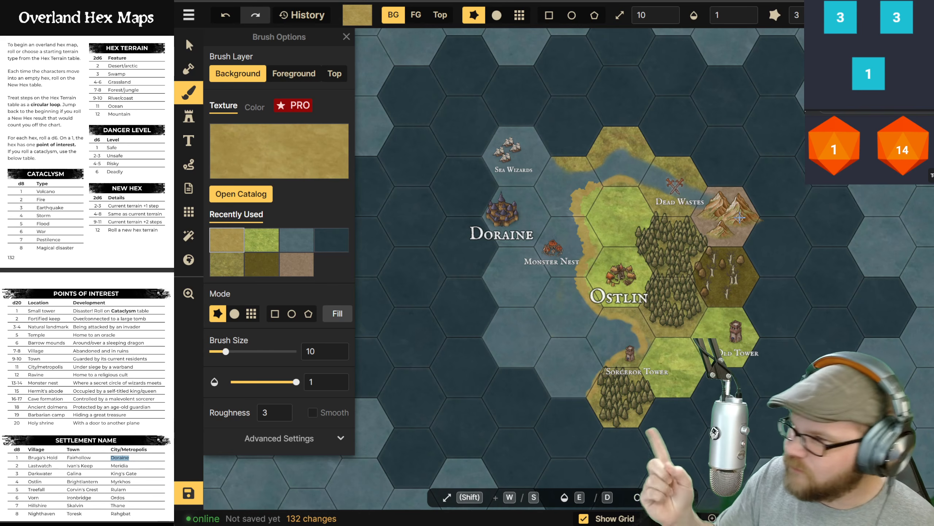
{"action": "left_click_drag", "start_coordinate": [682, 206], "coordinate": [684, 217]}
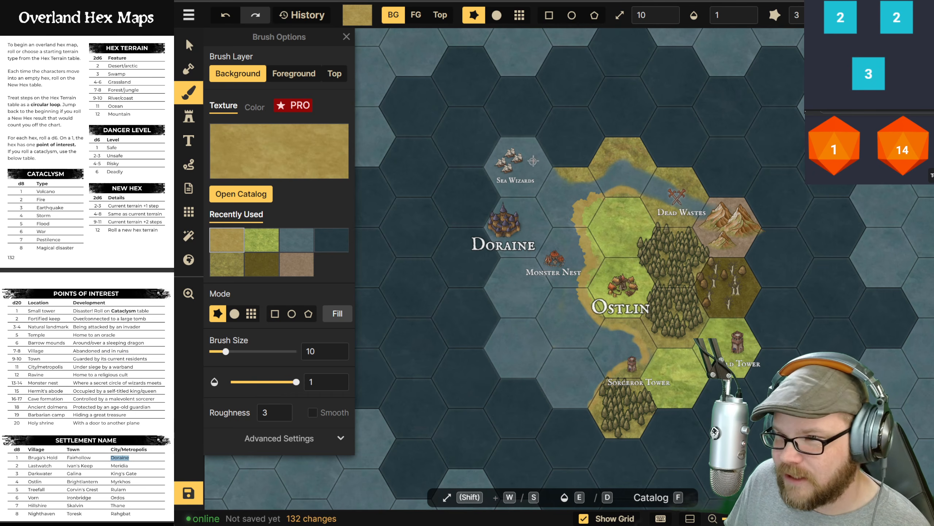
{"action": "left_click", "coordinate": [290, 242]}
{"action": "left_click", "coordinate": [251, 313]}
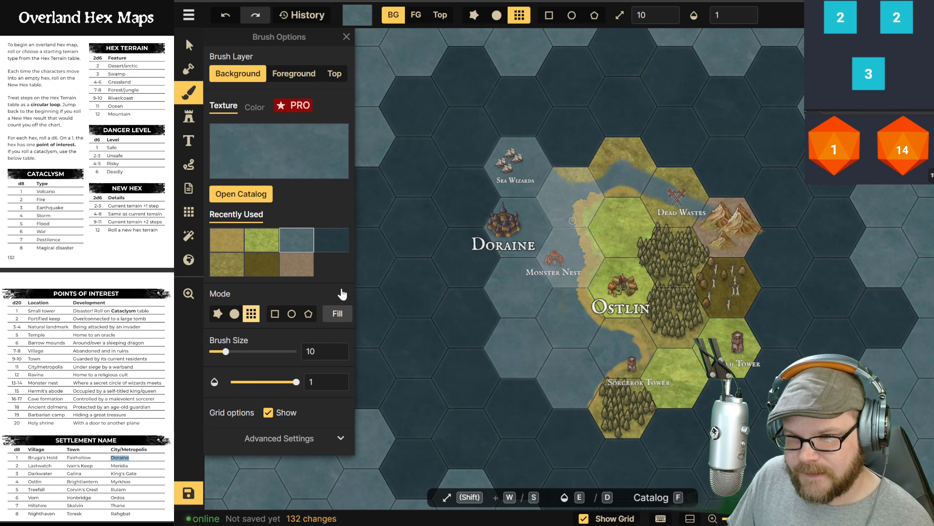
{"action": "left_click", "coordinate": [331, 313]}
Step: Paint light blue water over the western side of the northern olive coast hex with the round brush at size 34
{"action": "left_click", "coordinate": [234, 312]}
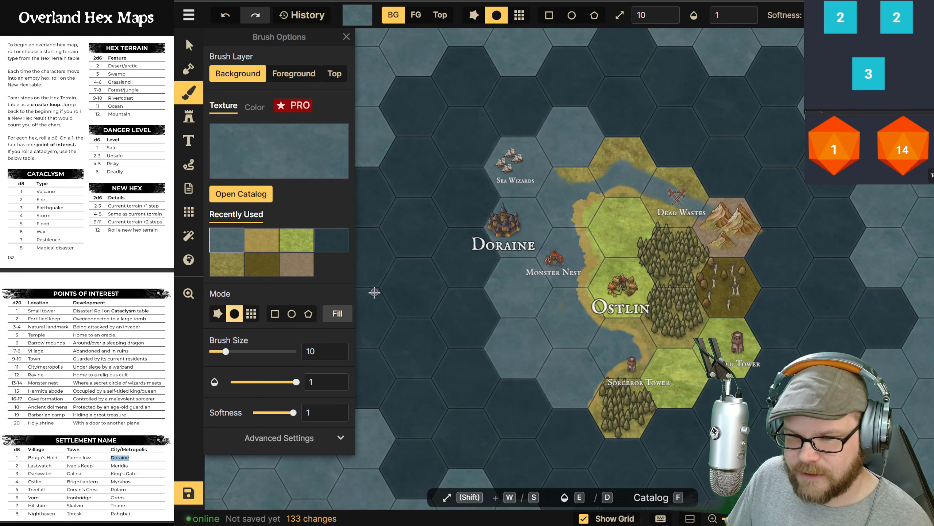
{"action": "left_click", "coordinate": [246, 351]}
{"action": "mouse_move", "coordinate": [582, 171]}
{"action": "left_mouse_down"}
{"action": "mouse_move", "coordinate": [602, 153]}
{"action": "mouse_move", "coordinate": [588, 166]}
{"action": "left_mouse_up"}
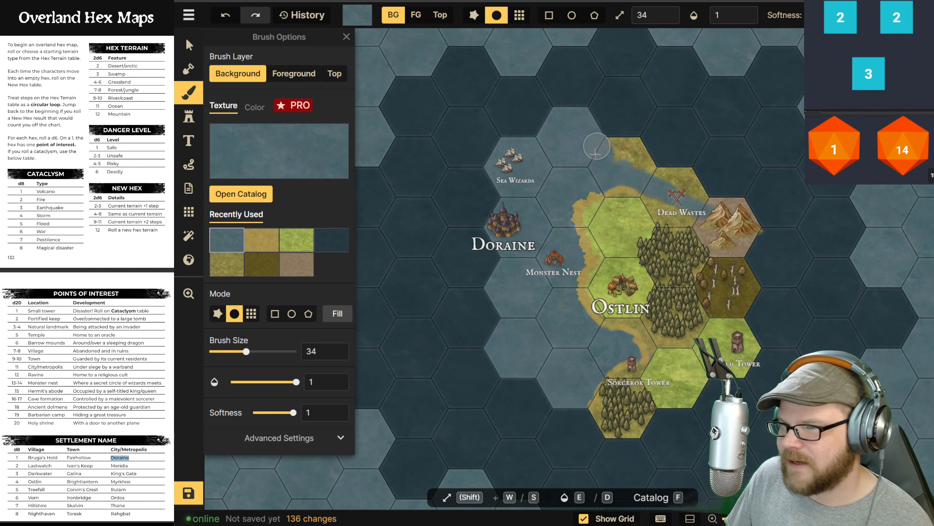
Step: Fill the hex directly north of the olive coast hex with light blue water, undoing any fill placed on the coast hex itself
{"action": "left_click_drag", "start_coordinate": [552, 229], "coordinate": [523, 220]}
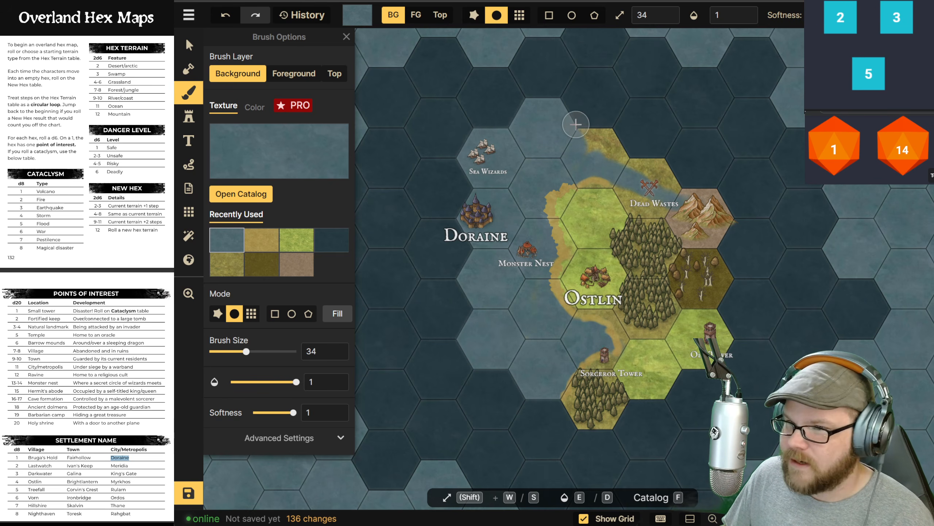
{"action": "left_click", "coordinate": [251, 314]}
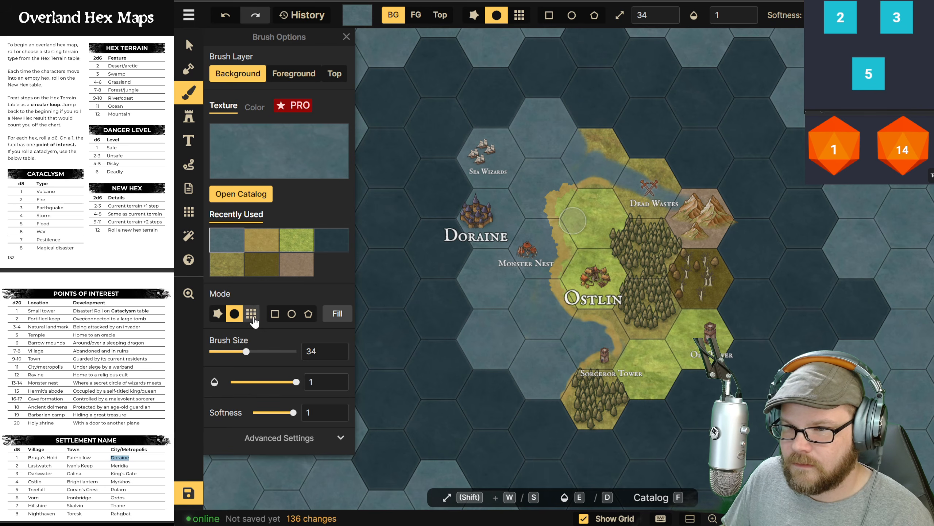
{"action": "left_click", "coordinate": [595, 159]}
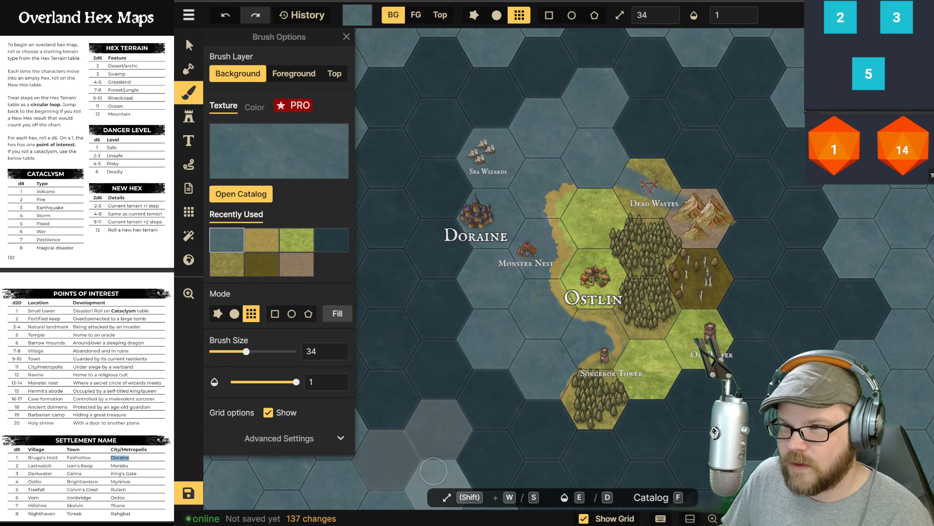
{"action": "key", "text": "ctrl+z"}
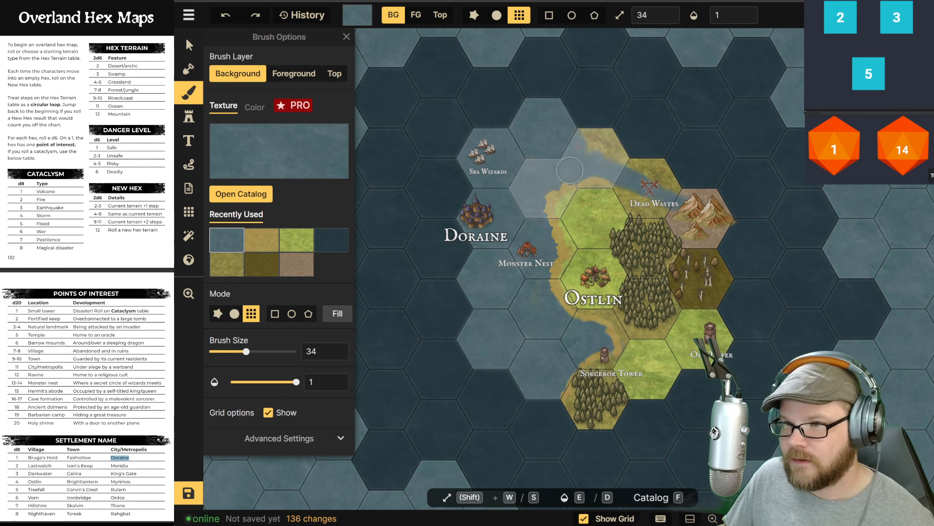
{"action": "left_click", "coordinate": [590, 104]}
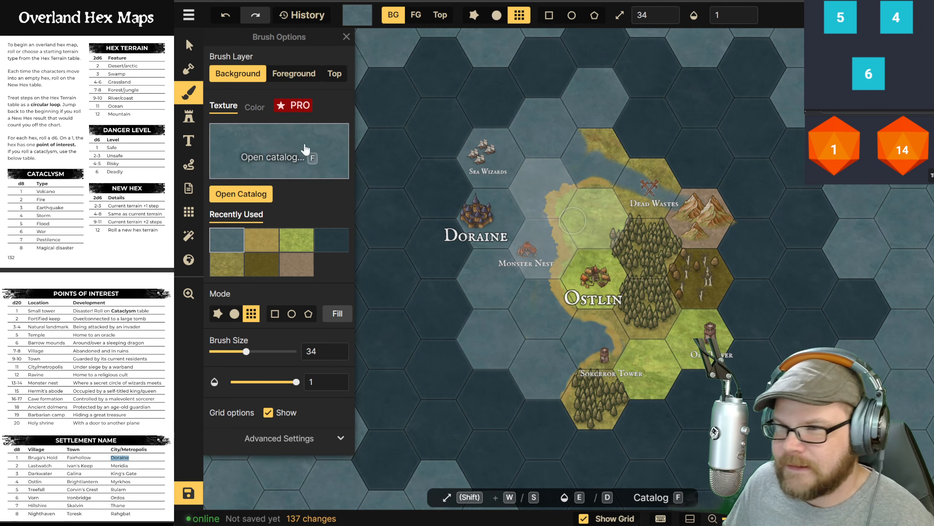
Step: Fill the hex north of Dead Wastes with golden sand and trim the adjoining olive coast's upper edge with light blue water at brush size 34
{"action": "left_click", "coordinate": [258, 245]}
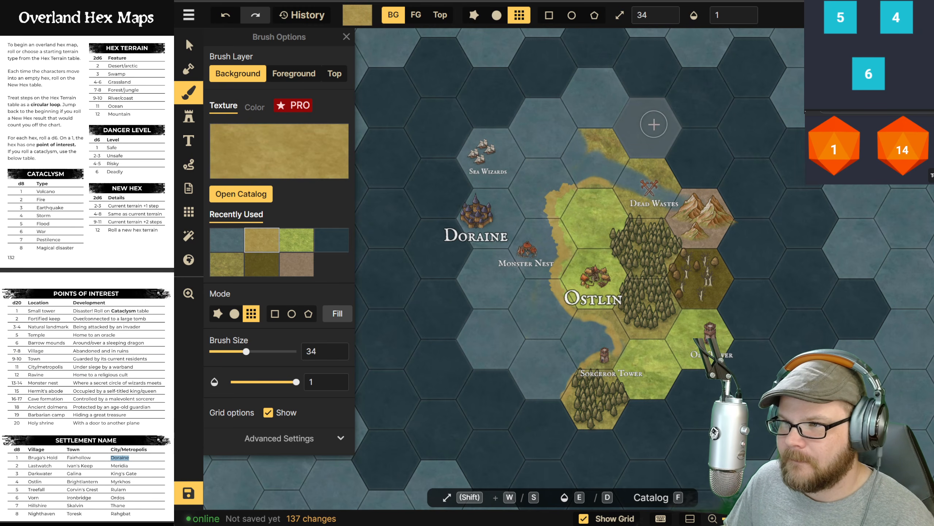
{"action": "left_click", "coordinate": [655, 133]}
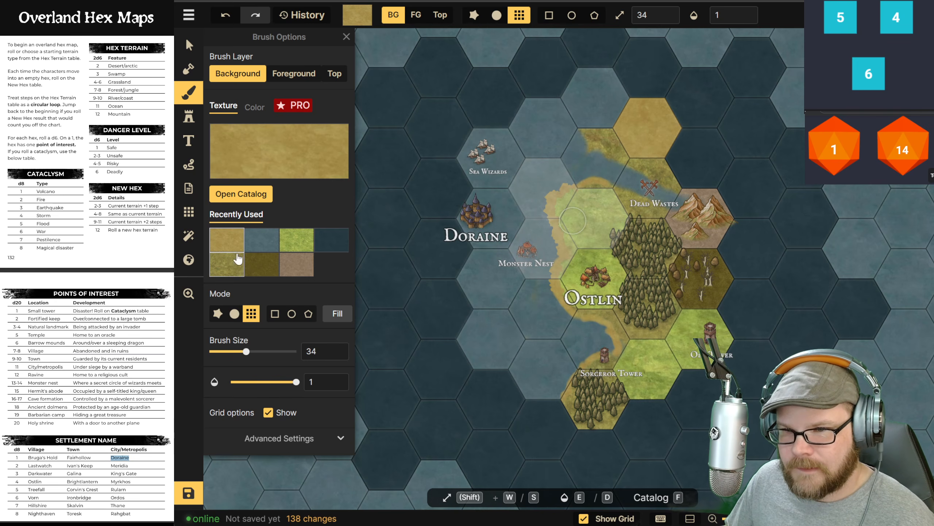
{"action": "left_click", "coordinate": [262, 240]}
{"action": "left_click", "coordinate": [234, 314]}
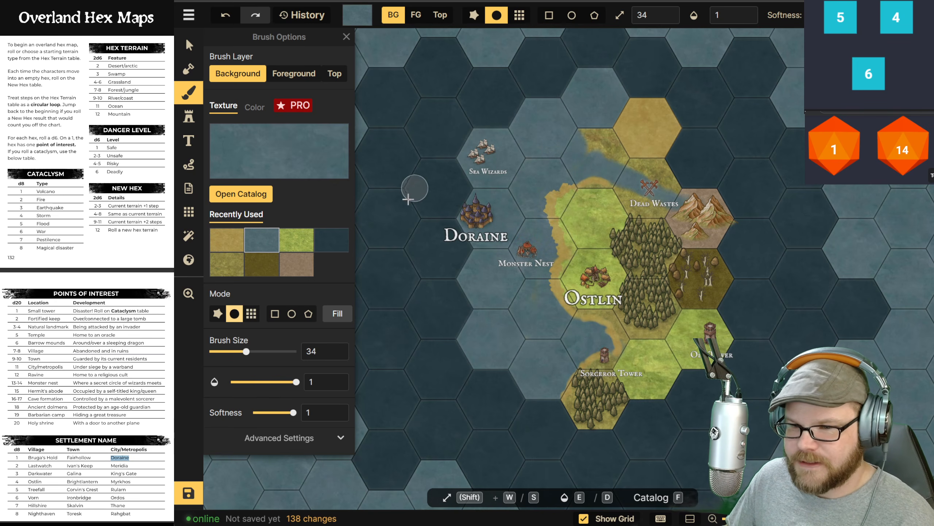
{"action": "mouse_move", "coordinate": [597, 129]}
{"action": "left_mouse_down"}
{"action": "mouse_move", "coordinate": [599, 147]}
{"action": "mouse_move", "coordinate": [601, 114]}
{"action": "left_mouse_up"}
Step: Cover the water in the Dead Wastes hex with olive grass texture, using the round brush at size 34
{"action": "left_click_drag", "start_coordinate": [547, 220], "coordinate": [479, 208]}
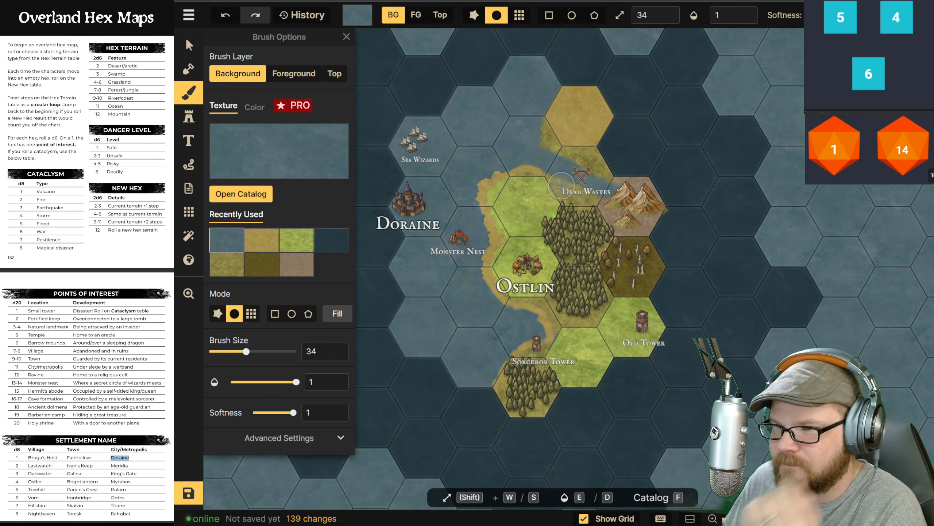
{"action": "left_click", "coordinate": [230, 265]}
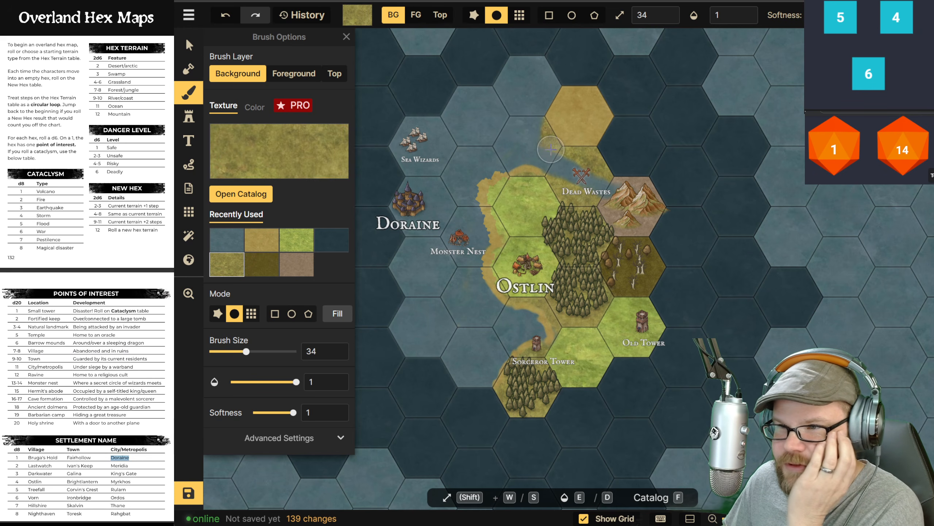
{"action": "left_click", "coordinate": [557, 182]}
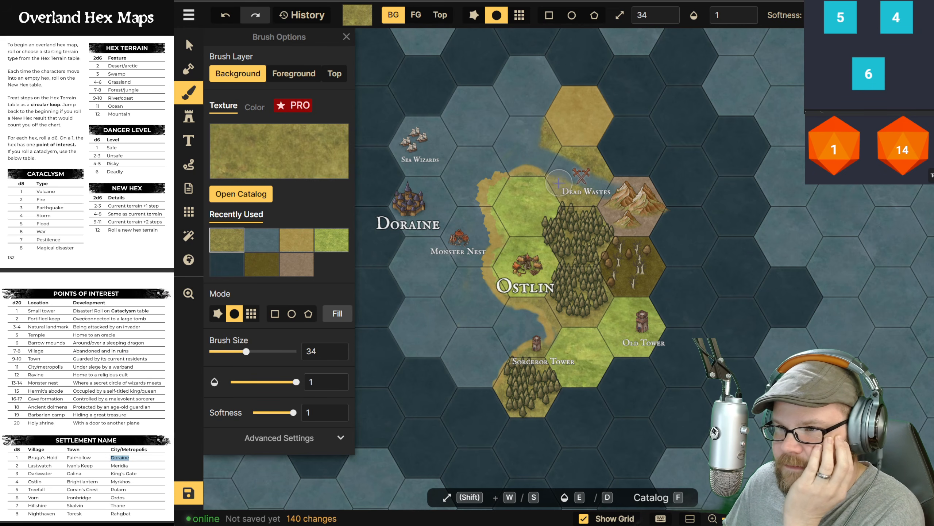
{"action": "left_click", "coordinate": [564, 186]}
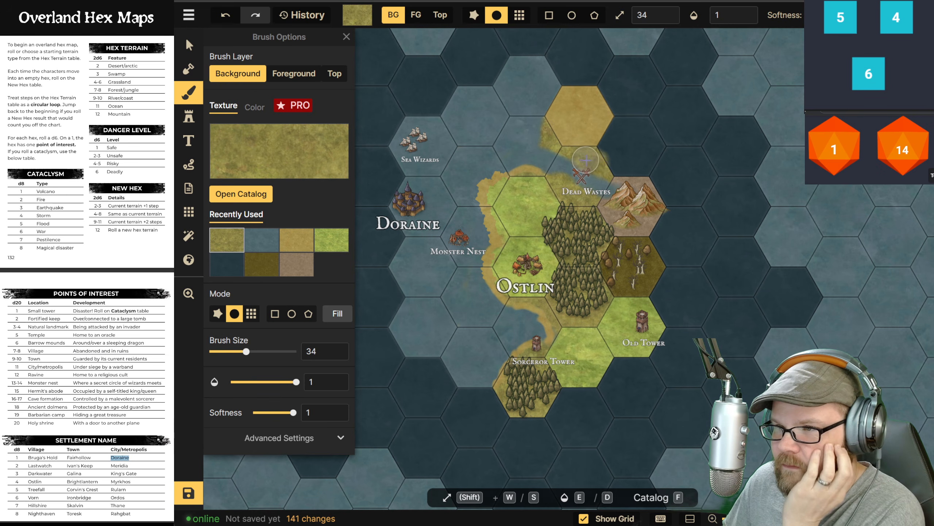
{"action": "left_click", "coordinate": [596, 163]}
{"action": "left_click_drag", "start_coordinate": [469, 158], "coordinate": [422, 158]}
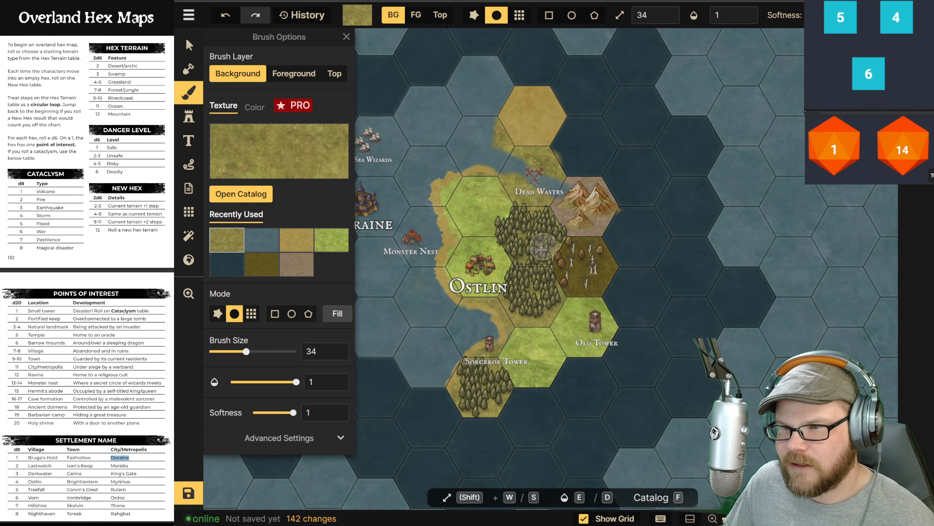
{"action": "left_click_drag", "start_coordinate": [490, 151], "coordinate": [532, 162]}
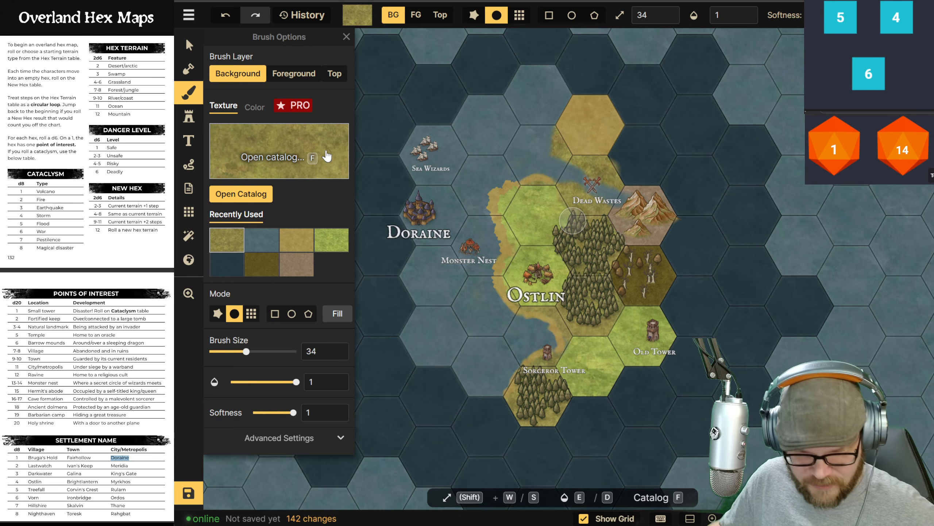
{"action": "left_click_drag", "start_coordinate": [622, 185], "coordinate": [589, 216]}
{"action": "left_click_drag", "start_coordinate": [501, 198], "coordinate": [536, 185]}
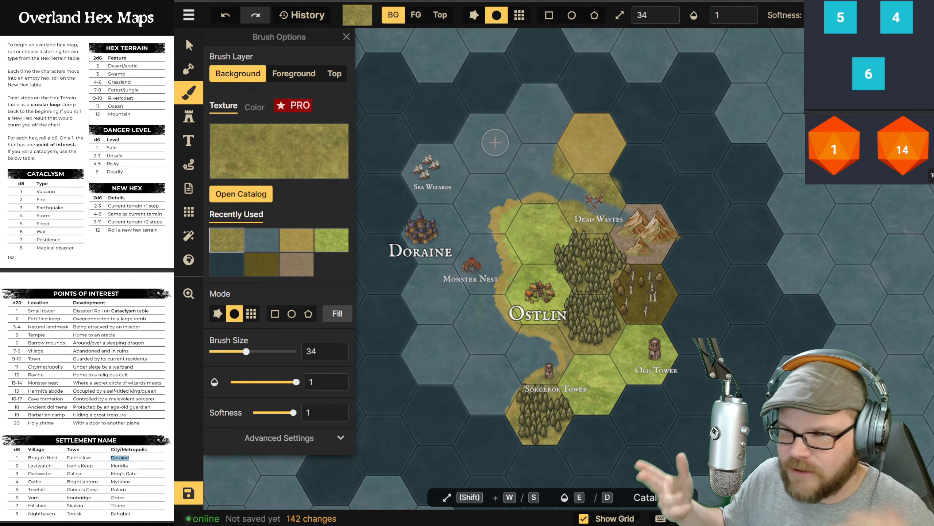
{"action": "left_click_drag", "start_coordinate": [508, 196], "coordinate": [527, 193]}
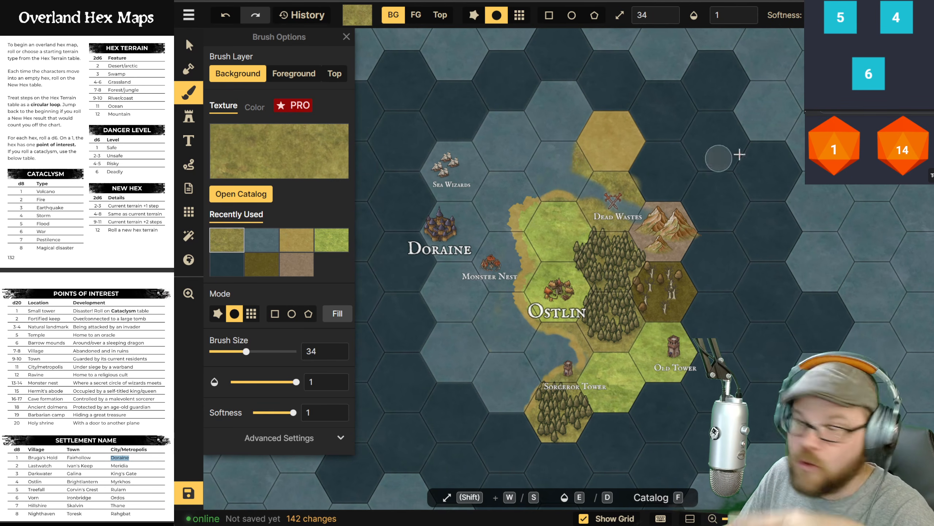
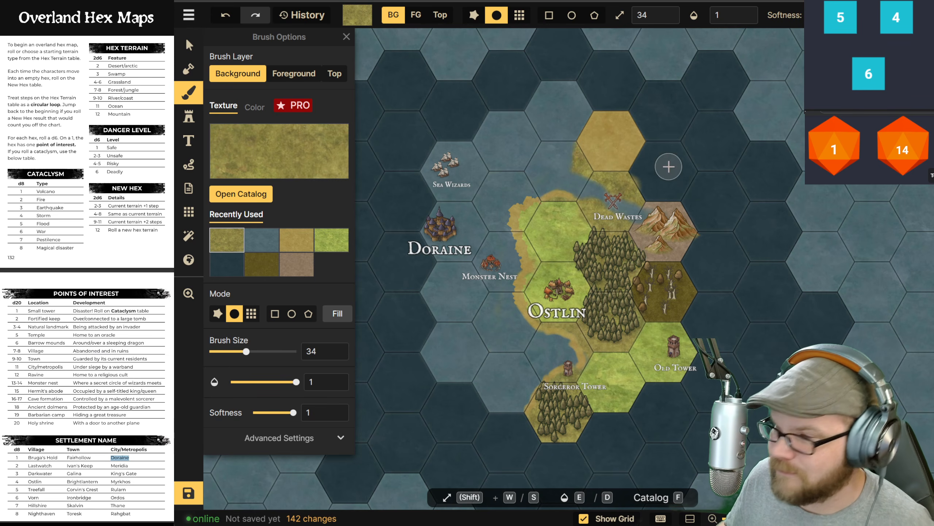
{"action": "left_click_drag", "start_coordinate": [616, 180], "coordinate": [667, 193]}
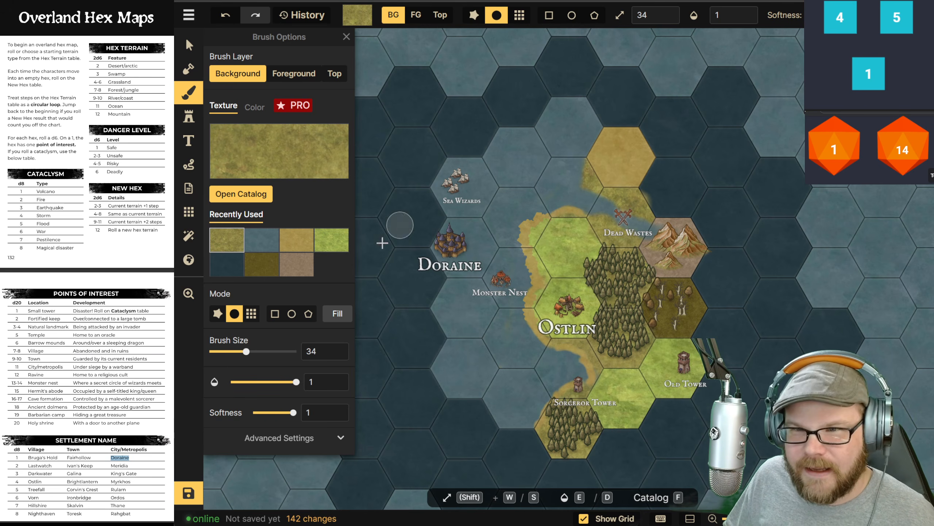
Step: Fill the hex directly north of the mountain hex with the dark brown swamp texture using the grid brush
{"action": "left_click", "coordinate": [263, 268]}
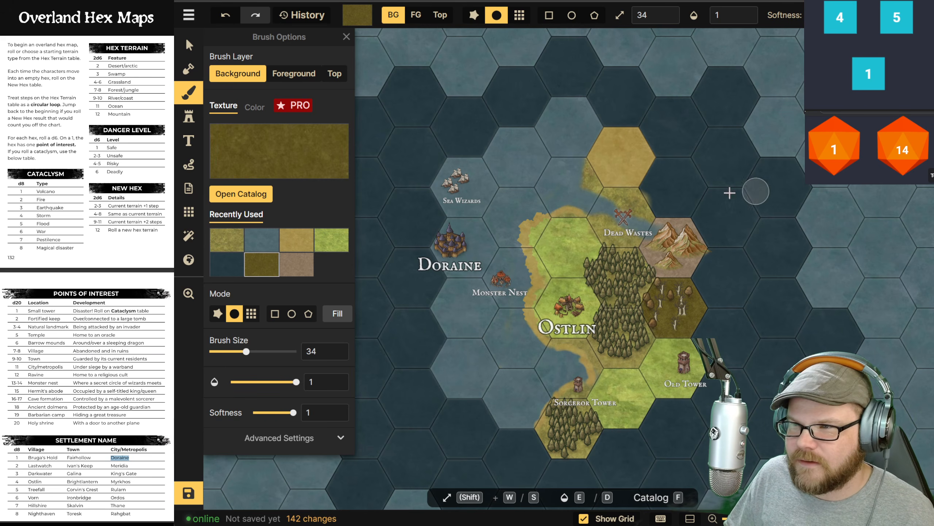
{"action": "left_click", "coordinate": [251, 313]}
{"action": "left_click", "coordinate": [668, 196]}
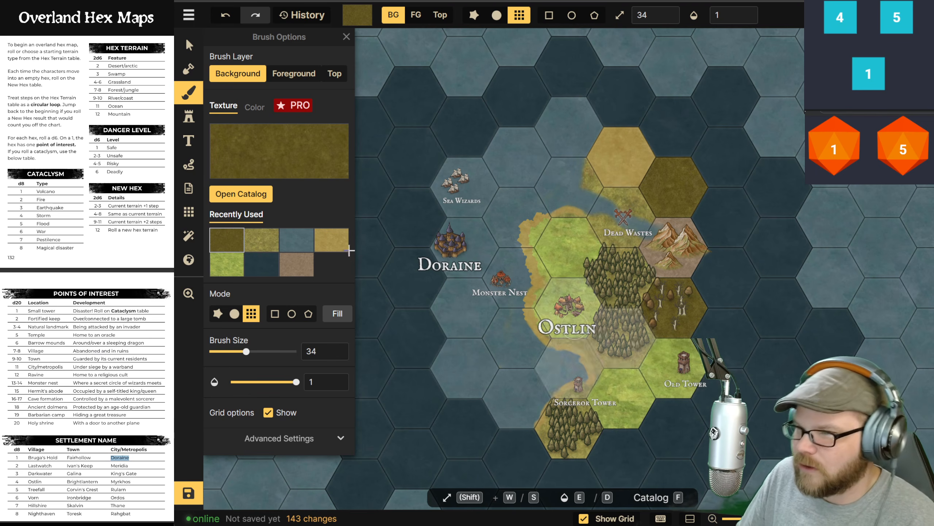
Step: Place a small tower stamp at scale 67 in the dark brown swamp hex directly north of the mountain hex
{"action": "left_click", "coordinate": [189, 116]}
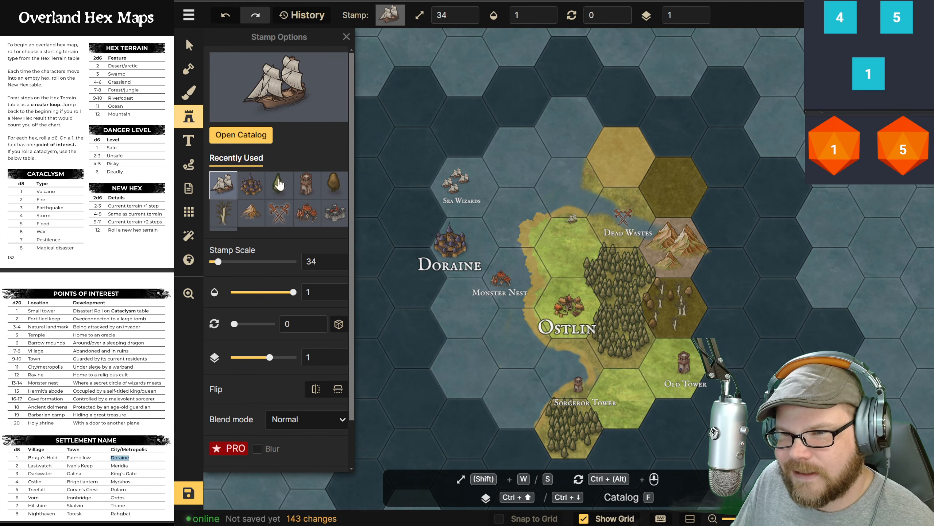
{"action": "left_click", "coordinate": [307, 184]}
{"action": "left_click", "coordinate": [232, 262]}
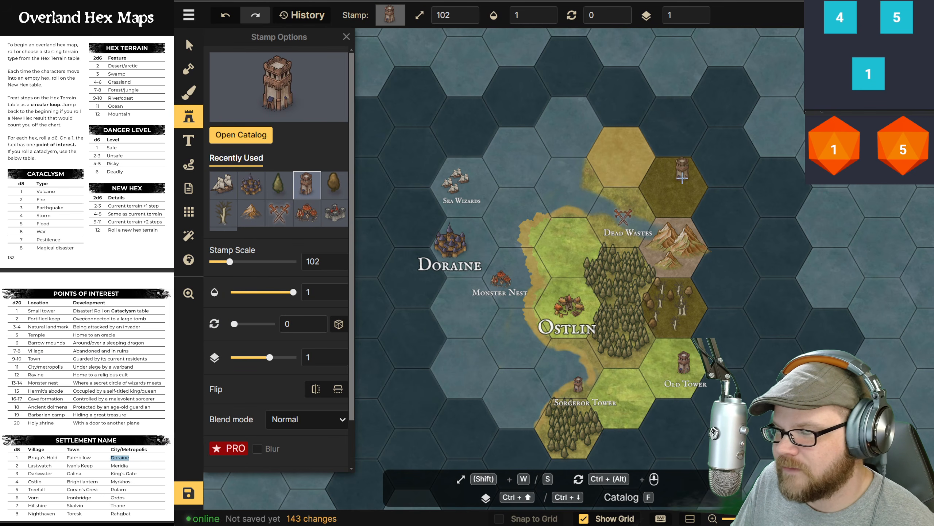
{"action": "left_click", "coordinate": [224, 262]}
{"action": "left_click", "coordinate": [667, 188]}
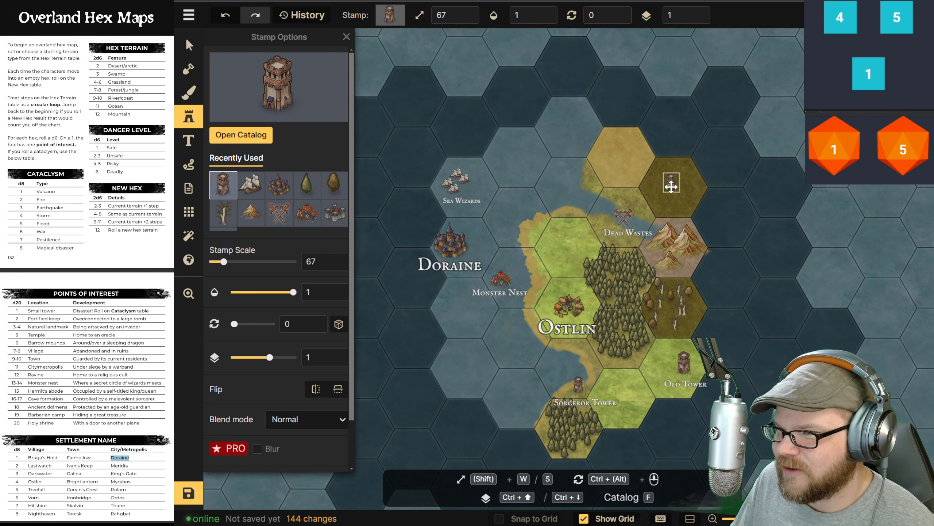
Step: Label the northern swamp tower "Frog Oracle" in size 9 text and centre the label just beneath it
{"action": "left_click", "coordinate": [189, 140]}
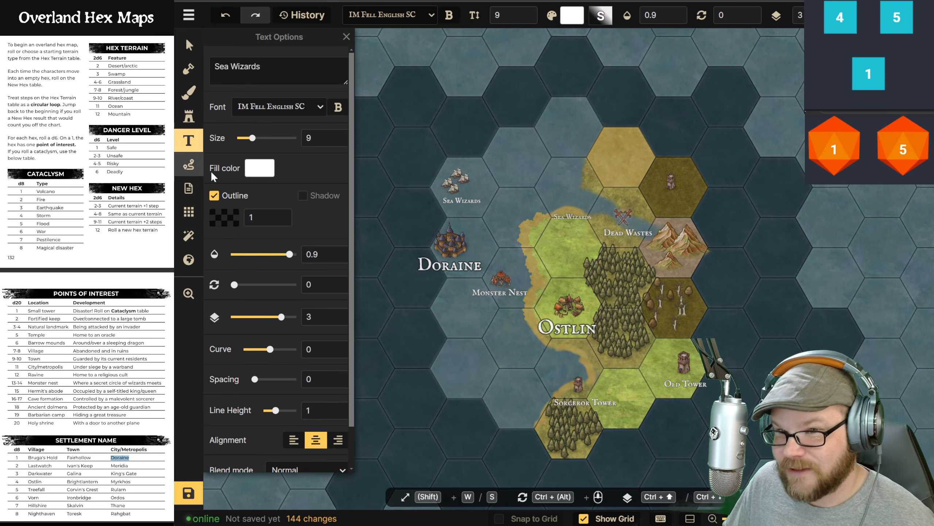
{"action": "left_click", "coordinate": [669, 194]}
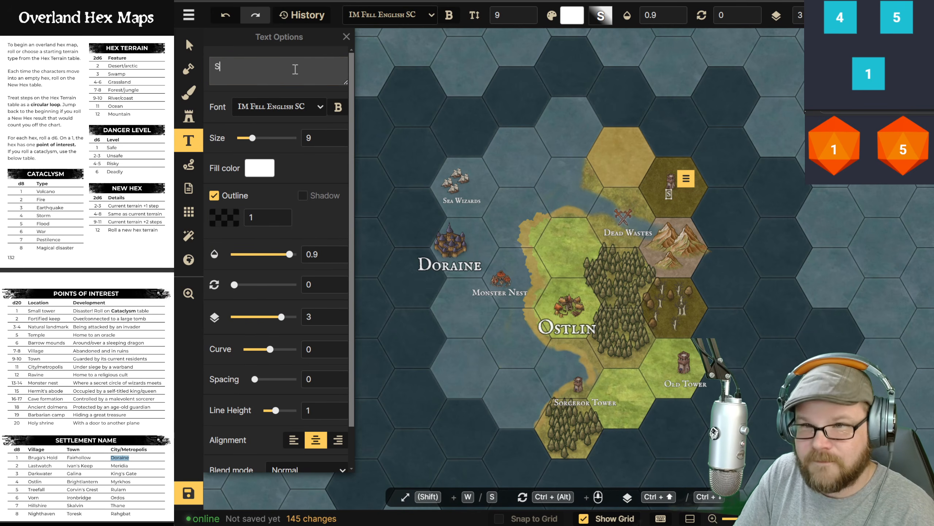
{"action": "key", "text": "BackSpace"}
{"action": "type", "text": "Frog"}
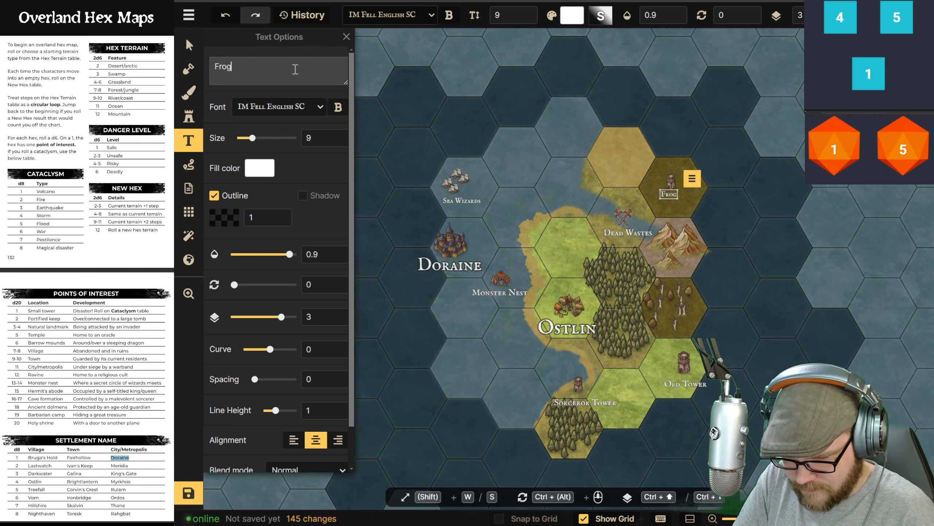
{"action": "type", "text": " Oracle"}
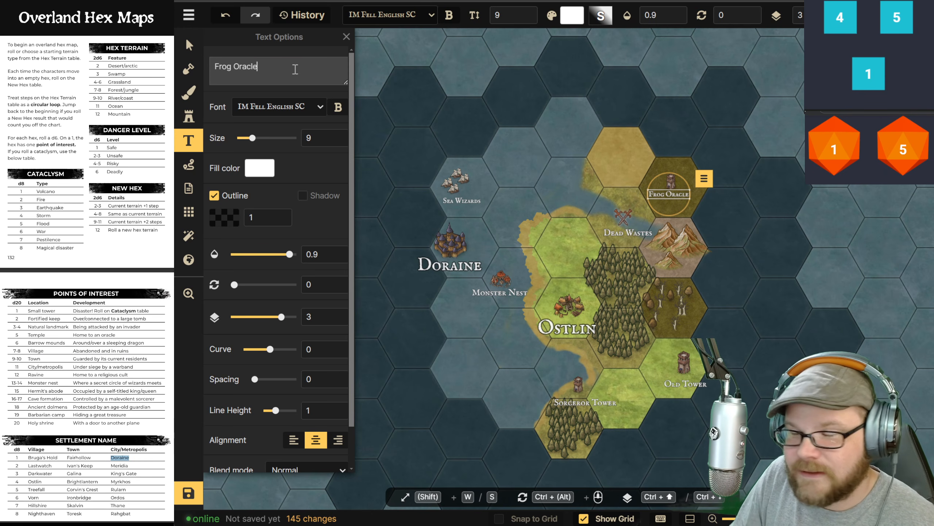
{"action": "left_click", "coordinate": [669, 198]}
{"action": "left_click_drag", "start_coordinate": [669, 198], "coordinate": [673, 198]}
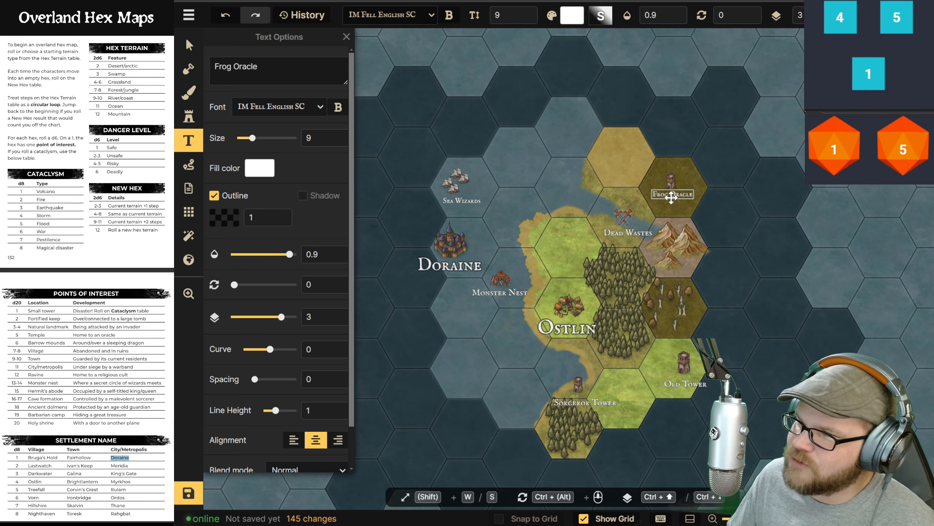
Step: Scatter brown leafy tree stamps at scale 189 around the tower and label in the Frog Oracle hex
{"action": "left_click", "coordinate": [188, 116]}
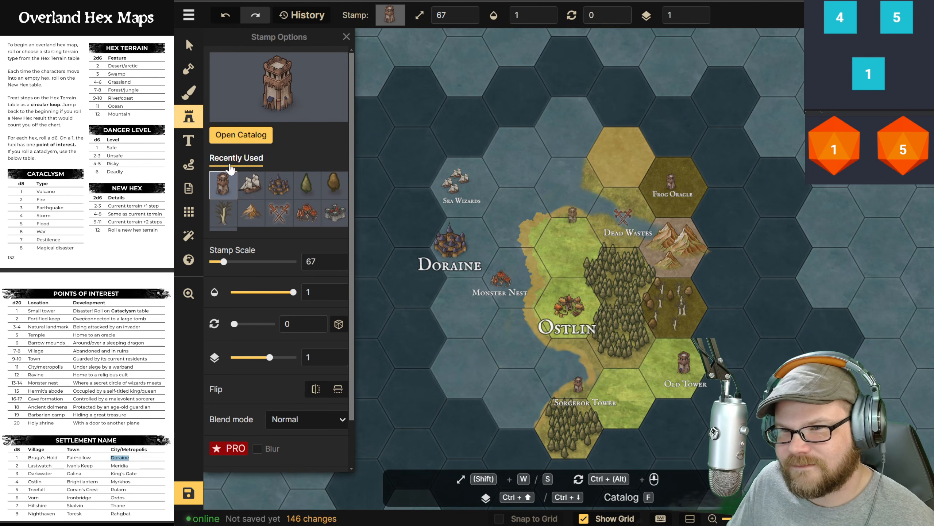
{"action": "left_click", "coordinate": [333, 186]}
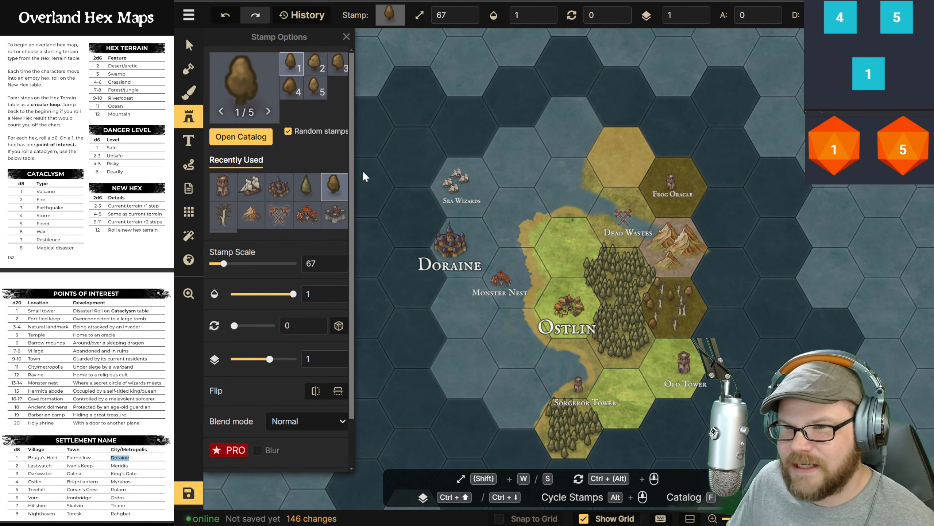
{"action": "left_click", "coordinate": [244, 264]}
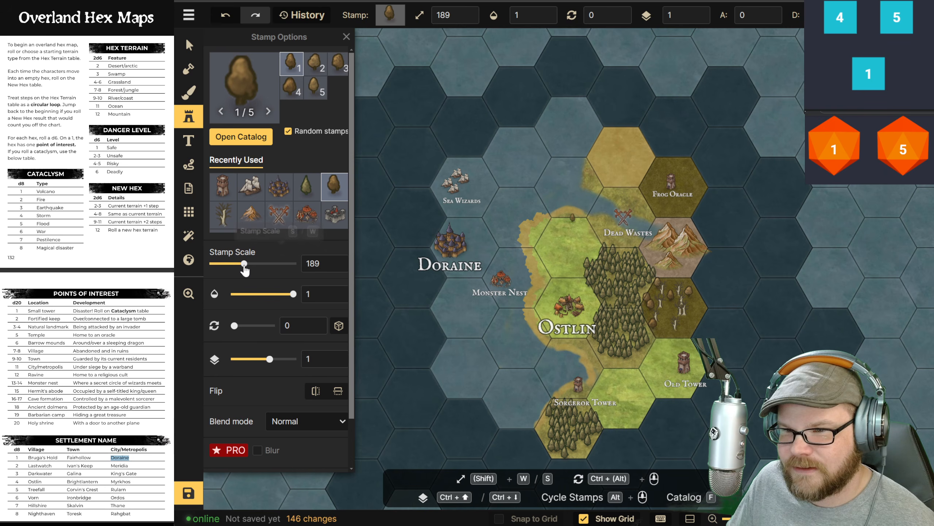
{"action": "left_click", "coordinate": [662, 186]}
{"action": "left_click", "coordinate": [686, 180]}
{"action": "left_click", "coordinate": [689, 187]}
{"action": "left_click", "coordinate": [679, 188]}
{"action": "left_click", "coordinate": [678, 180]}
{"action": "left_click", "coordinate": [665, 189]}
{"action": "left_click", "coordinate": [674, 200]}
{"action": "left_click", "coordinate": [660, 202]}
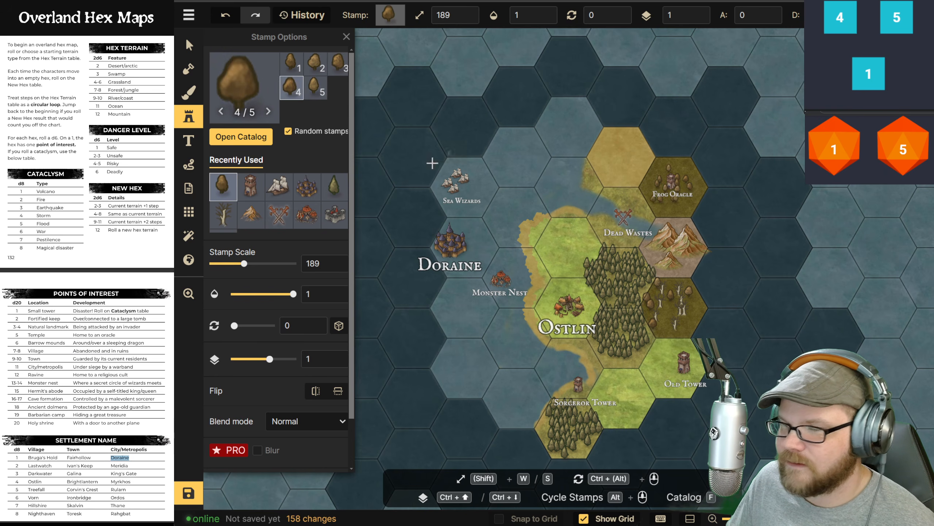
Step: Add bare dead tree stamps at scale 189 around the edges of the Frog Oracle hex
{"action": "left_click", "coordinate": [224, 214]}
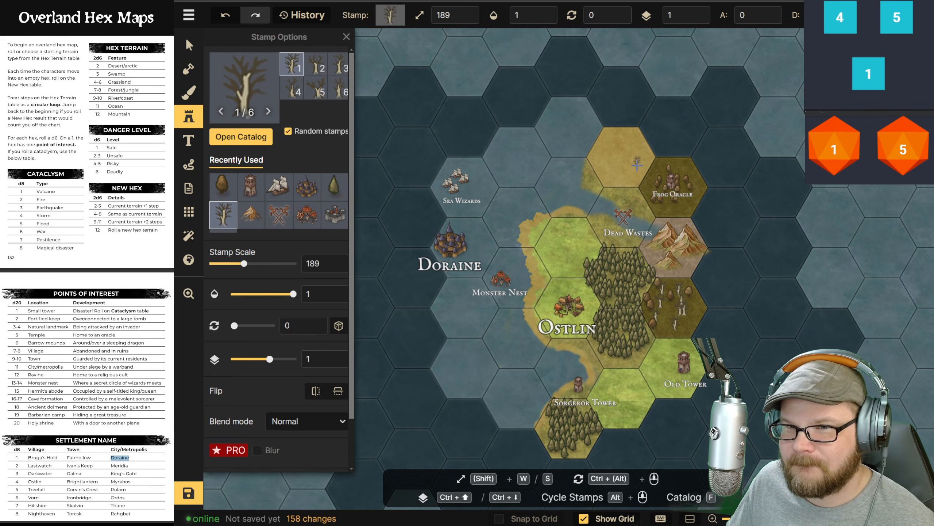
{"action": "left_click", "coordinate": [648, 185]}
{"action": "left_click", "coordinate": [666, 167]}
{"action": "left_click", "coordinate": [684, 168]}
{"action": "left_click", "coordinate": [691, 184]}
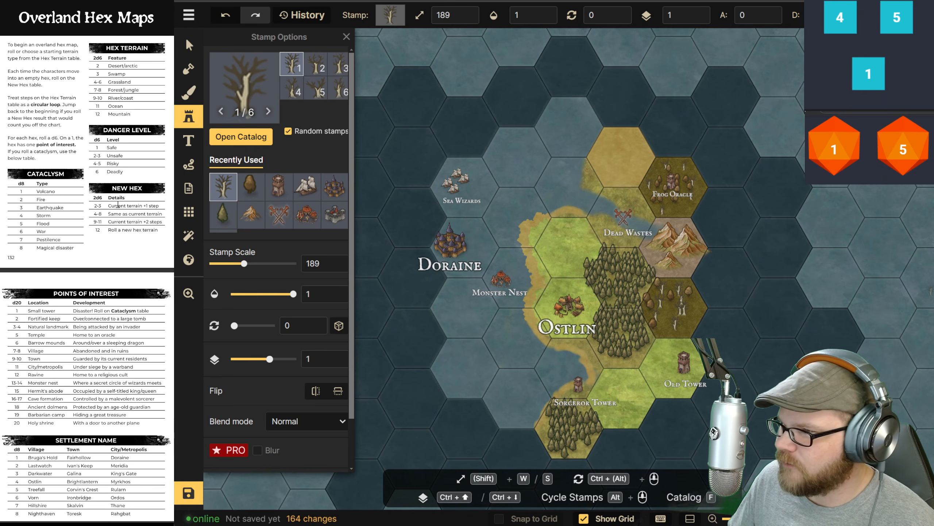
Step: Roll the dice for a new hex and look up the result in the New Hex and Hex Terrain tables
{"action": "left_click_drag", "start_coordinate": [107, 204], "coordinate": [160, 230]}
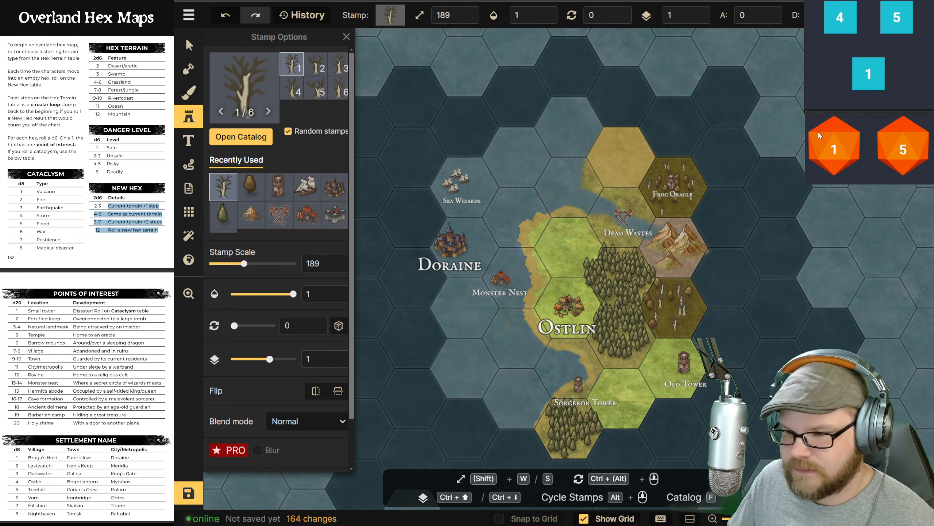
{"action": "left_click", "coordinate": [909, 23]}
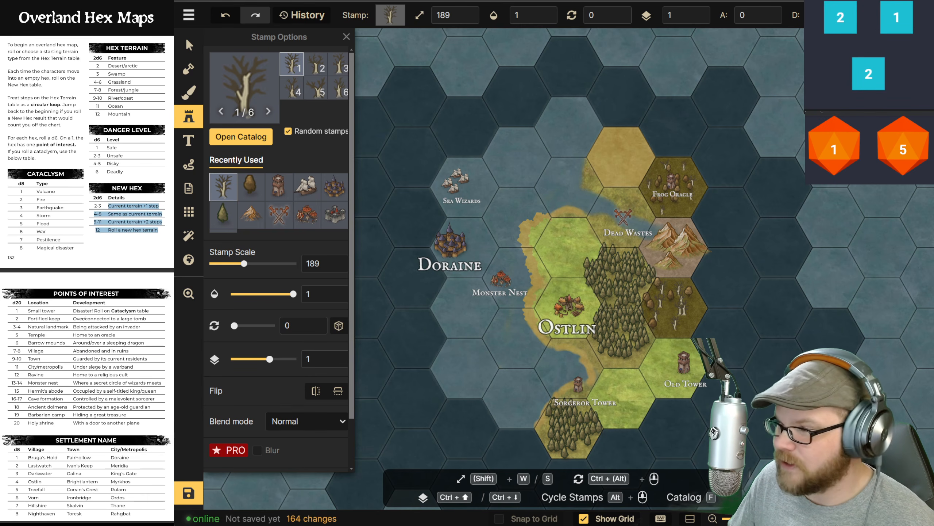
{"action": "left_click_drag", "start_coordinate": [94, 206], "coordinate": [158, 208]}
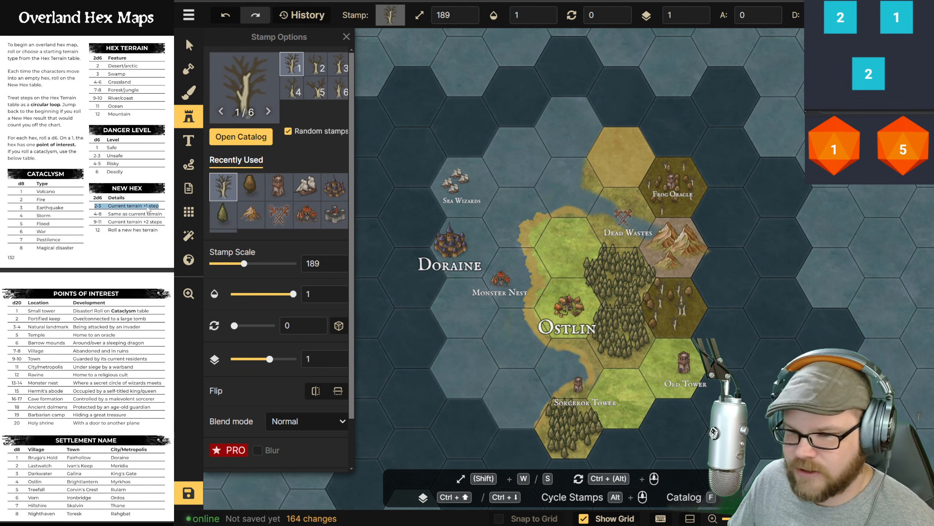
{"action": "left_click", "coordinate": [108, 73]}
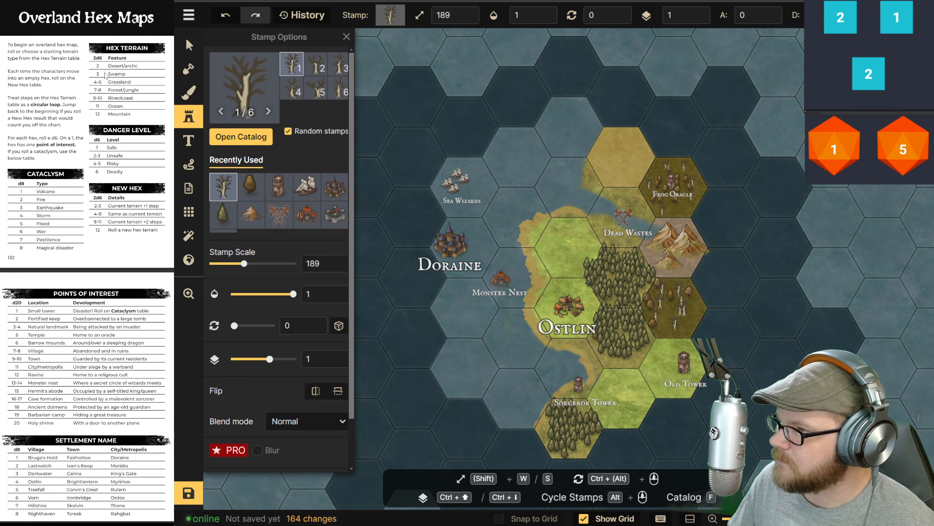
{"action": "left_click_drag", "start_coordinate": [108, 81], "coordinate": [130, 81]}
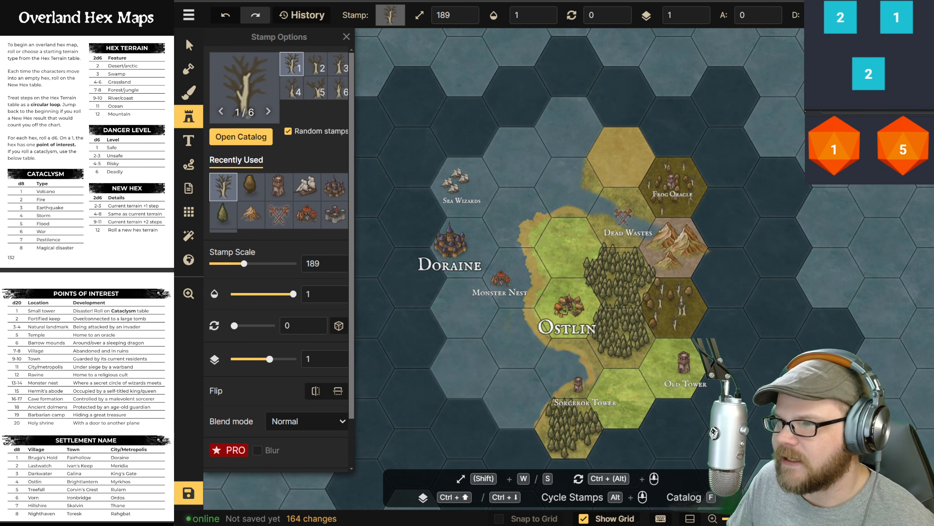
Step: Fill the four hexes down the column east of the mountain hex with bright green grass, rolling dice between hexes
{"action": "left_click", "coordinate": [189, 91]}
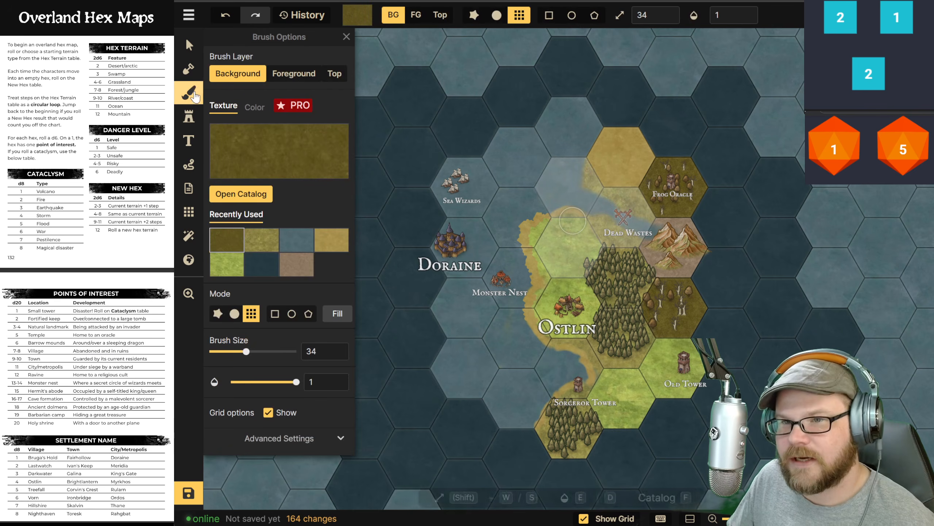
{"action": "left_click", "coordinate": [232, 266]}
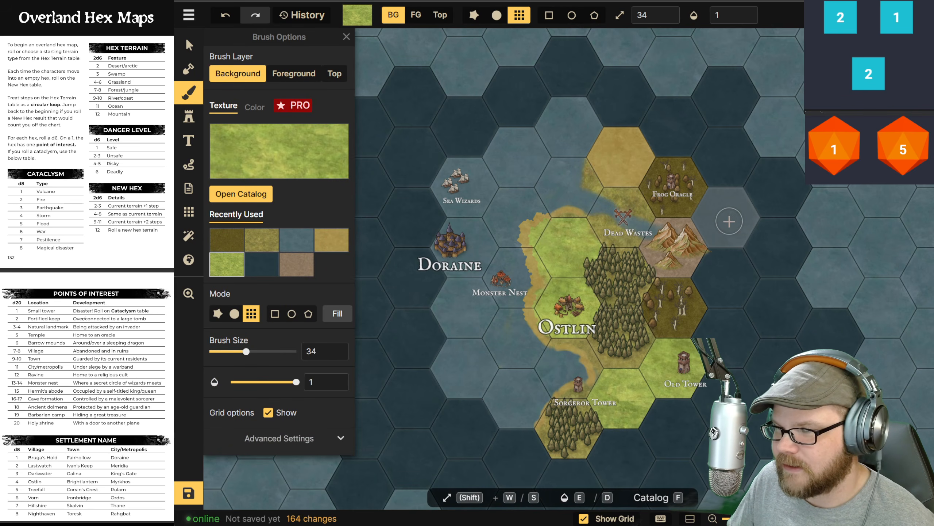
{"action": "left_click", "coordinate": [729, 220]}
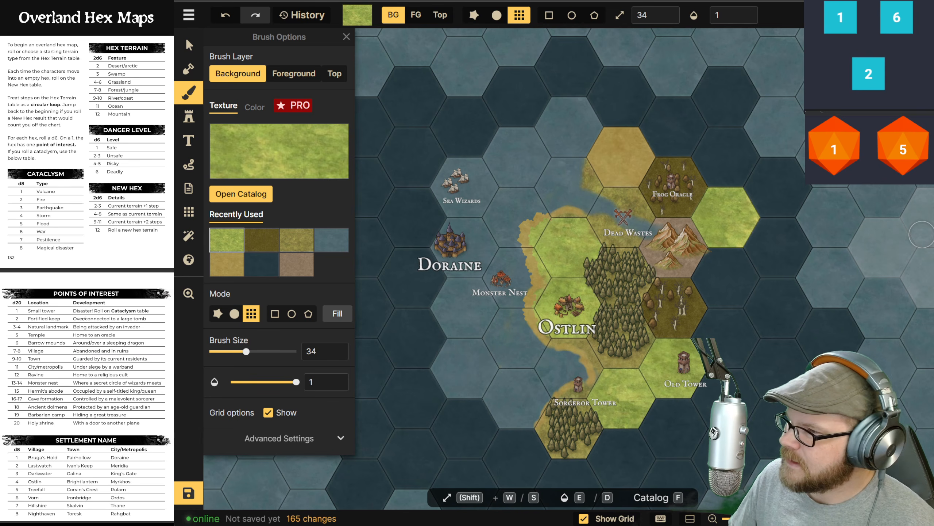
{"action": "left_click", "coordinate": [726, 275]}
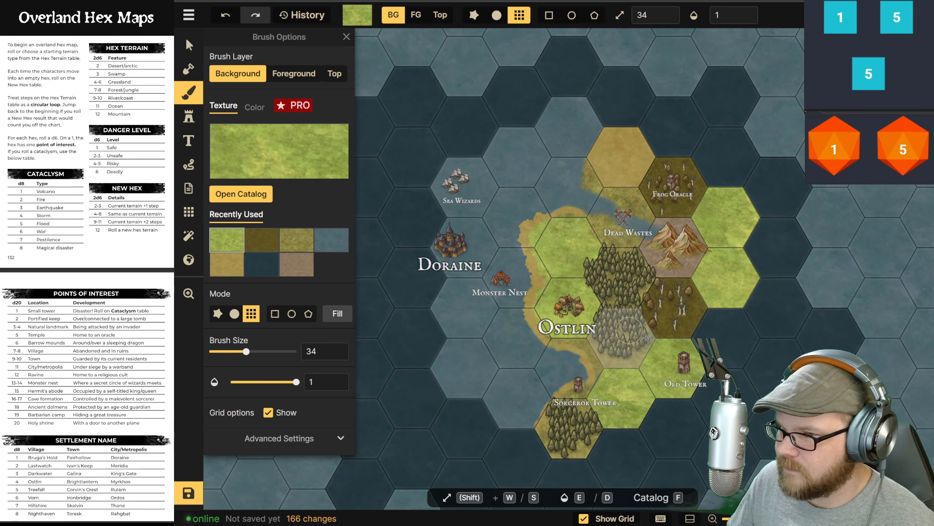
{"action": "left_click", "coordinate": [730, 338]}
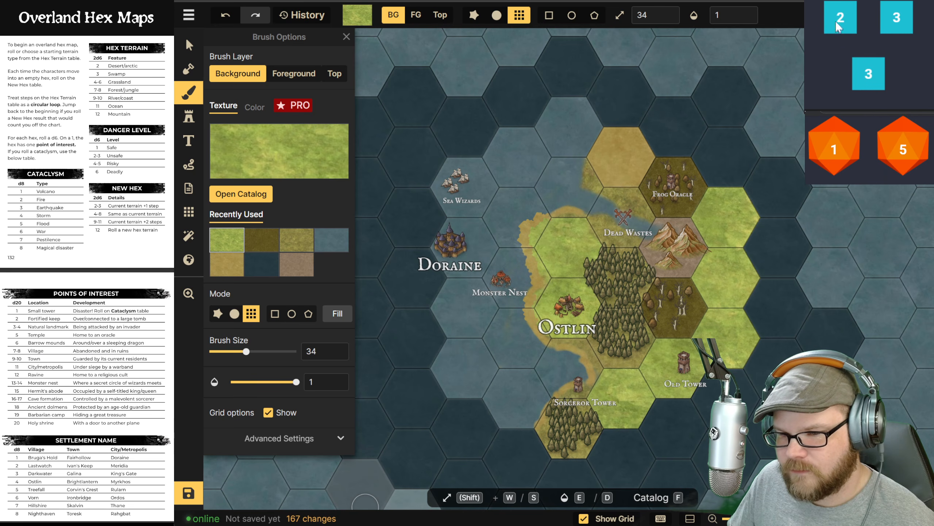
{"action": "left_click", "coordinate": [731, 396]}
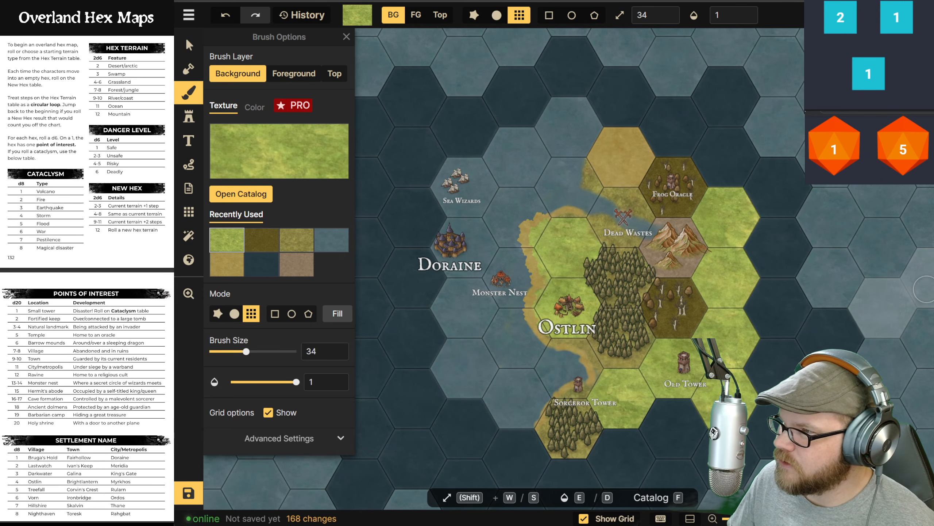
Step: Fill the hex directly south of Old Tower with olive grass texture and roll d20s for a point of interest
{"action": "left_click", "coordinate": [296, 241]}
{"action": "left_click", "coordinate": [672, 428]}
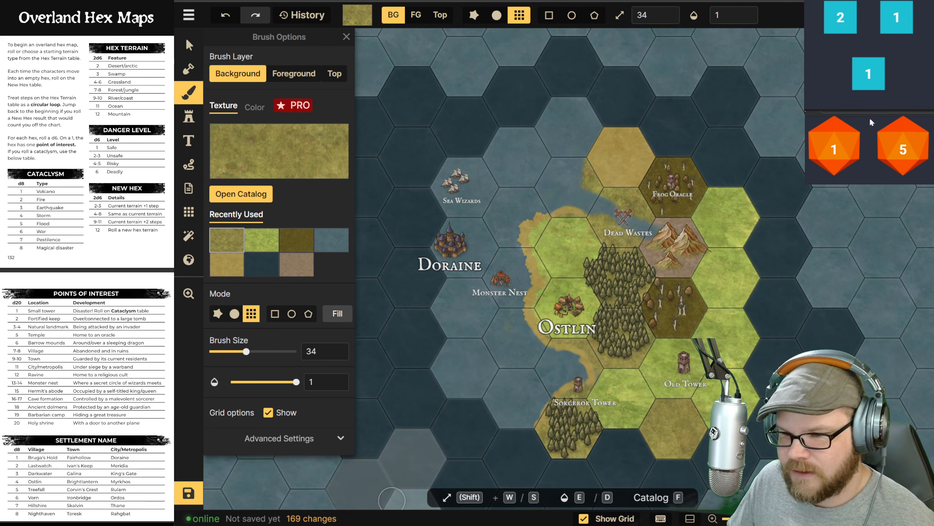
{"action": "left_click", "coordinate": [826, 140]}
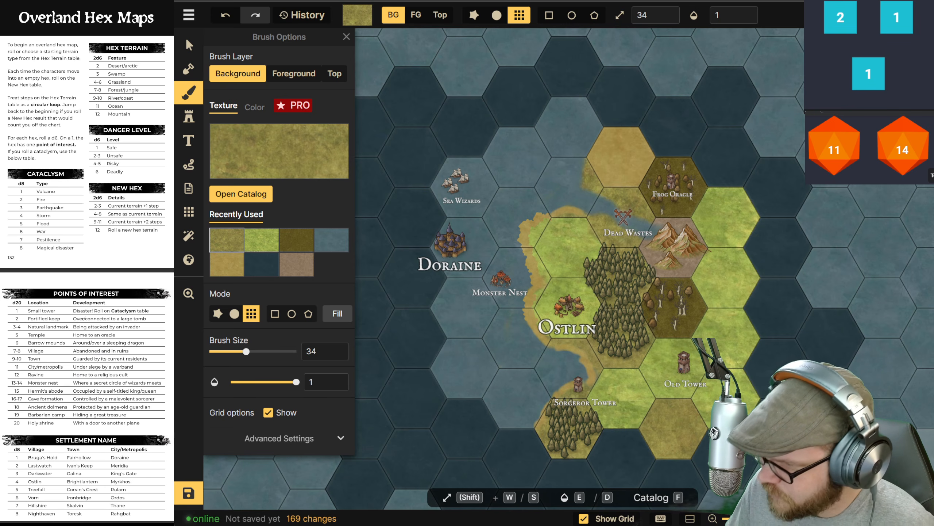
{"action": "left_click", "coordinate": [835, 150]}
{"action": "left_click", "coordinate": [845, 183]}
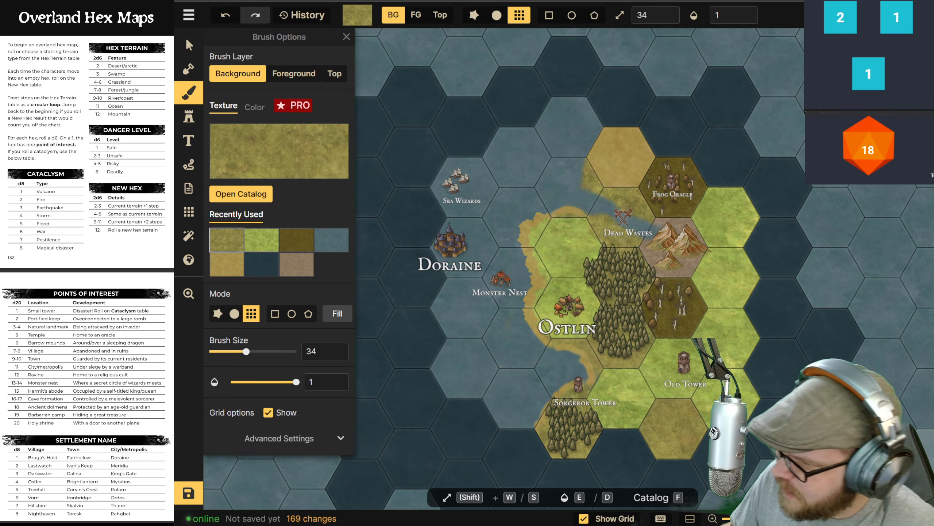
Step: Place the blue-roofed castle stamp from the Fantasy World Core catalog at scale 102 in the grass hex southeast of Old Tower
{"action": "left_click", "coordinate": [190, 117]}
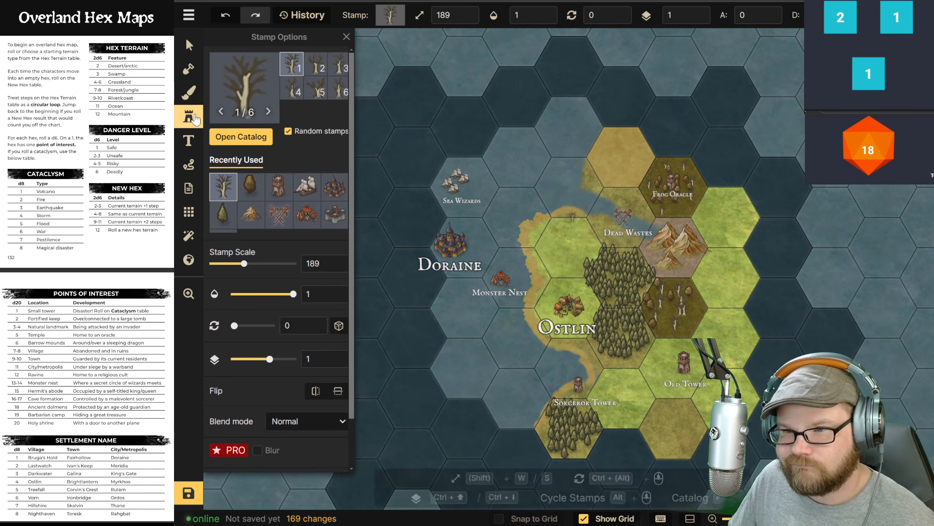
{"action": "left_click", "coordinate": [242, 139]}
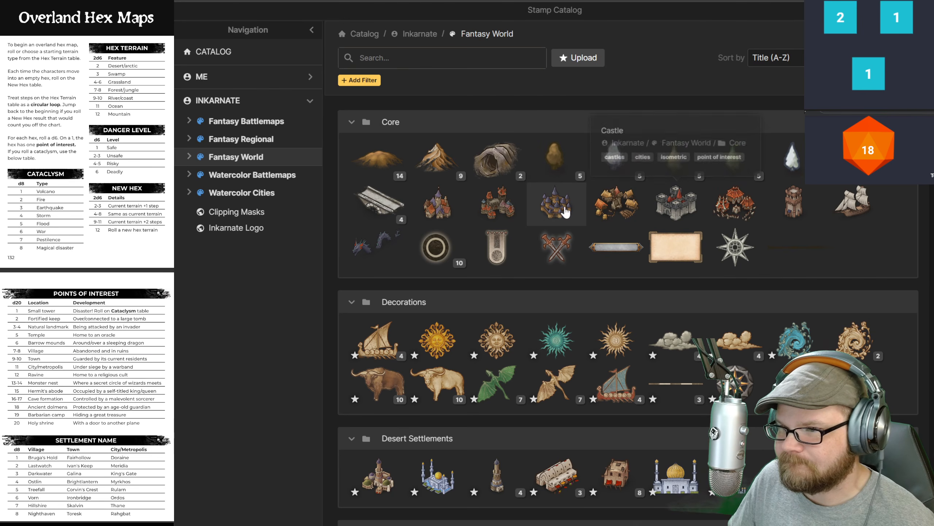
{"action": "left_click", "coordinate": [552, 204]}
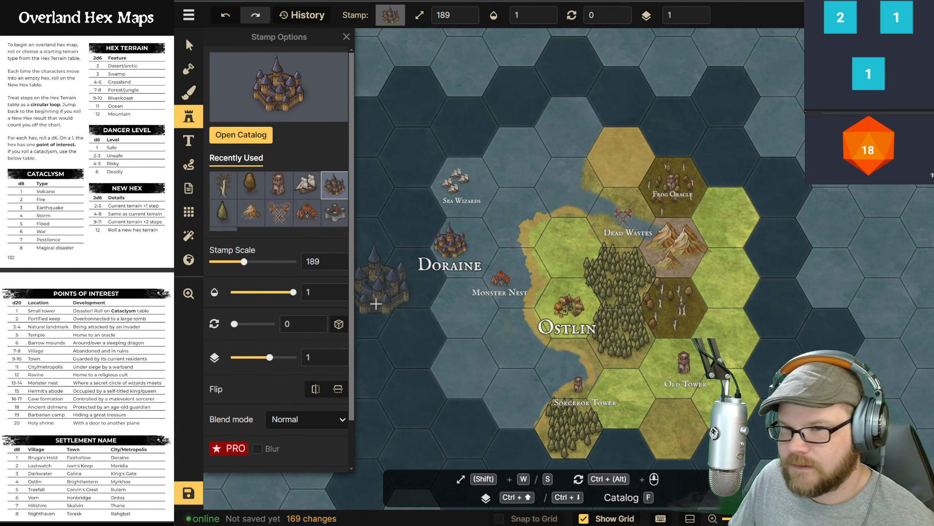
{"action": "left_click_drag", "start_coordinate": [242, 268], "coordinate": [229, 270]}
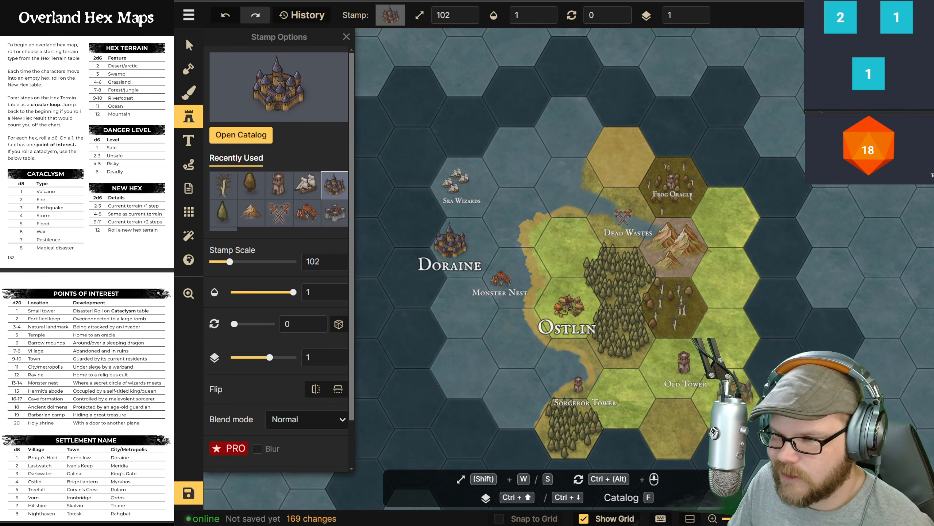
{"action": "left_click", "coordinate": [739, 393]}
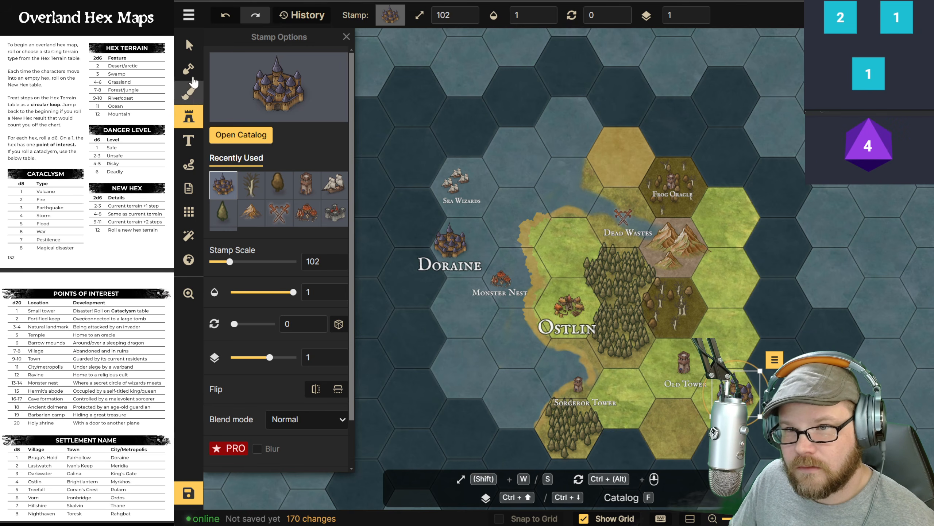
Step: Add the size 22 label "Myrkhos" in the IM Fell English SC font beneath the blue-roofed castle southeast of Old Tower
{"action": "left_click", "coordinate": [189, 141]}
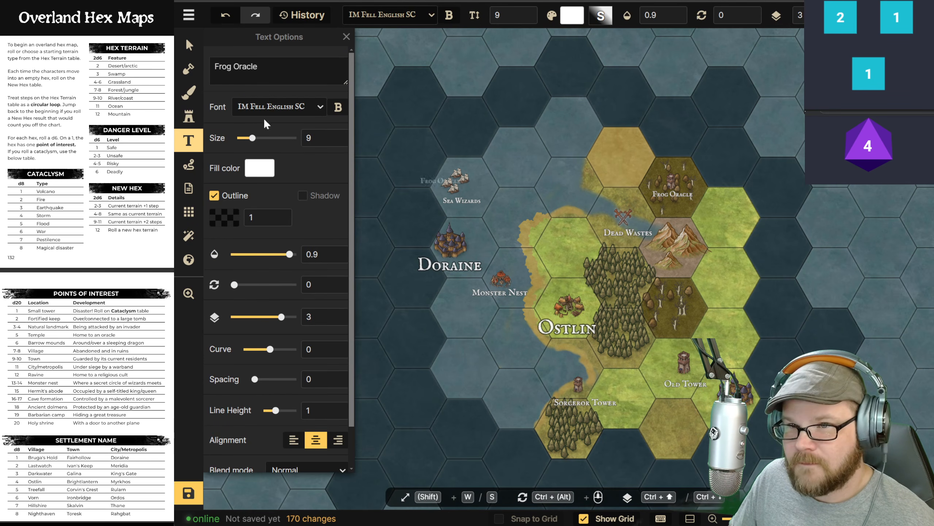
{"action": "left_click_drag", "start_coordinate": [252, 138], "coordinate": [268, 143]}
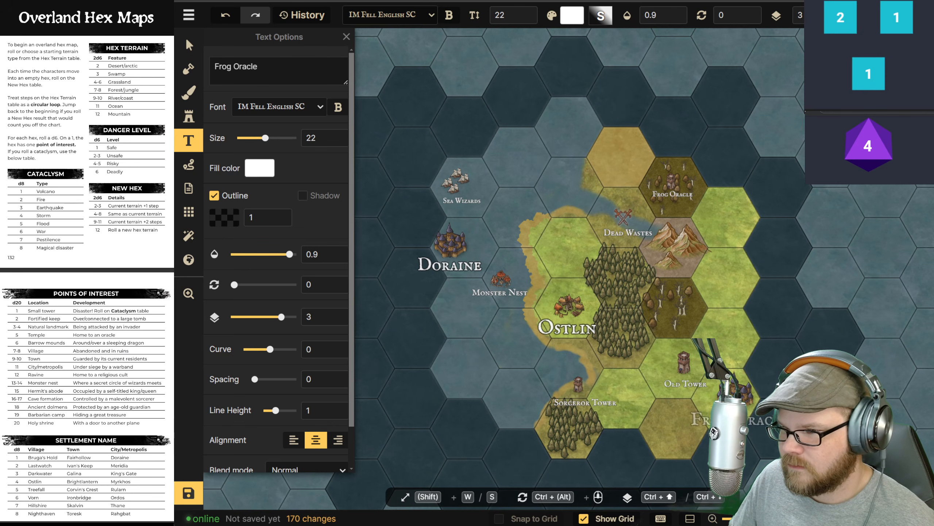
{"action": "left_click", "coordinate": [737, 421]}
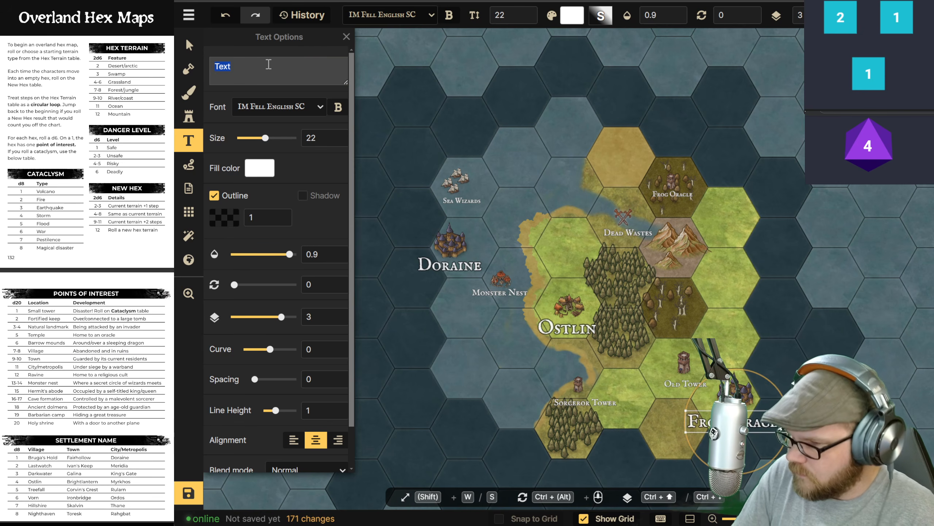
{"action": "type", "text": "My"}
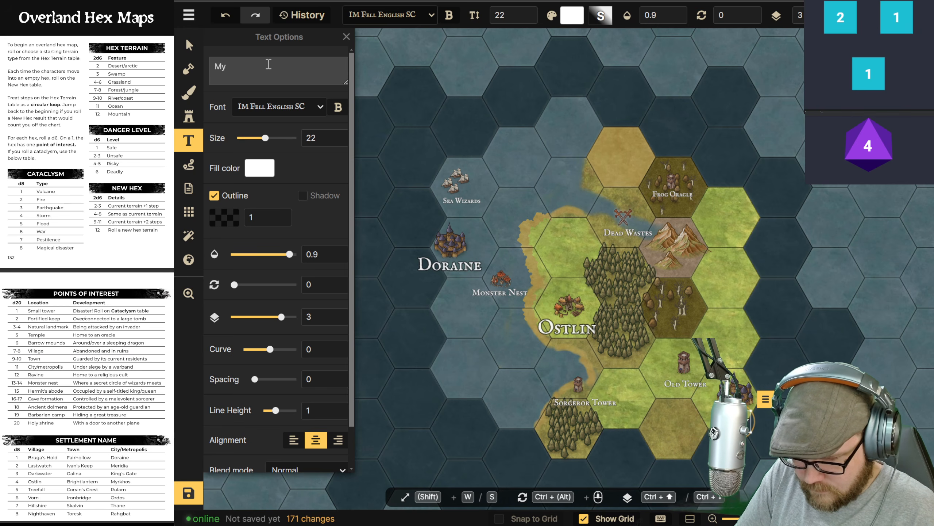
{"action": "type", "text": "rkhos"}
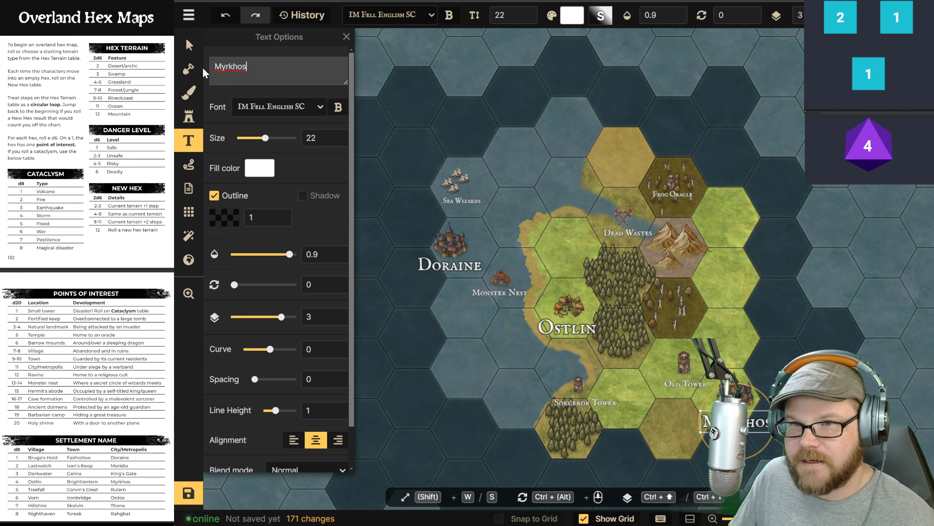
{"action": "key", "text": "Escape"}
Step: Move the blue-roofed castle and its Myrkhos label into the olive hex directly south of Old Tower
{"action": "left_click", "coordinate": [689, 391]}
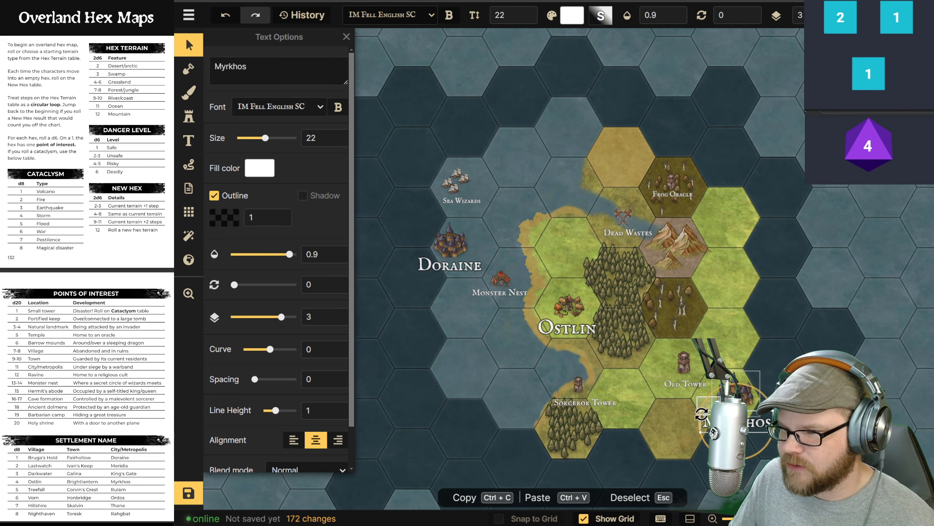
{"action": "left_click", "coordinate": [738, 397]}
{"action": "left_click_drag", "start_coordinate": [738, 397], "coordinate": [682, 433]}
{"action": "left_click_drag", "start_coordinate": [760, 423], "coordinate": [690, 451]}
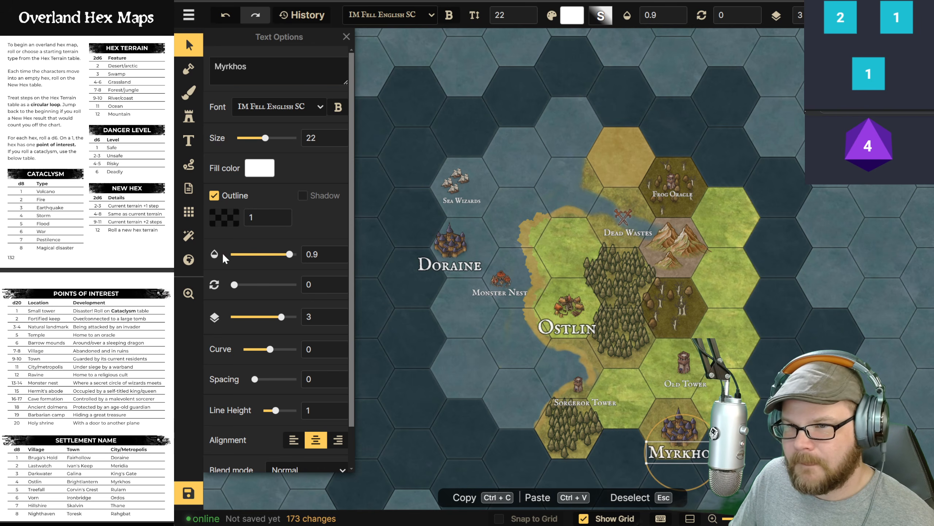
Step: Surround the Myrkhos castle with pine tree stamps at scale 175 along the upper edge and sides of its hex
{"action": "left_click", "coordinate": [188, 96]}
{"action": "left_click", "coordinate": [188, 117]}
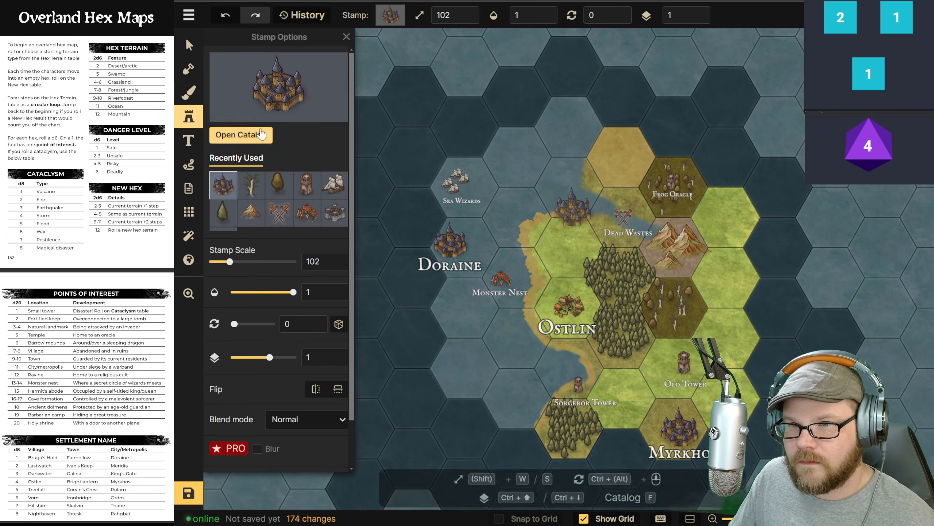
{"action": "left_click", "coordinate": [223, 213]}
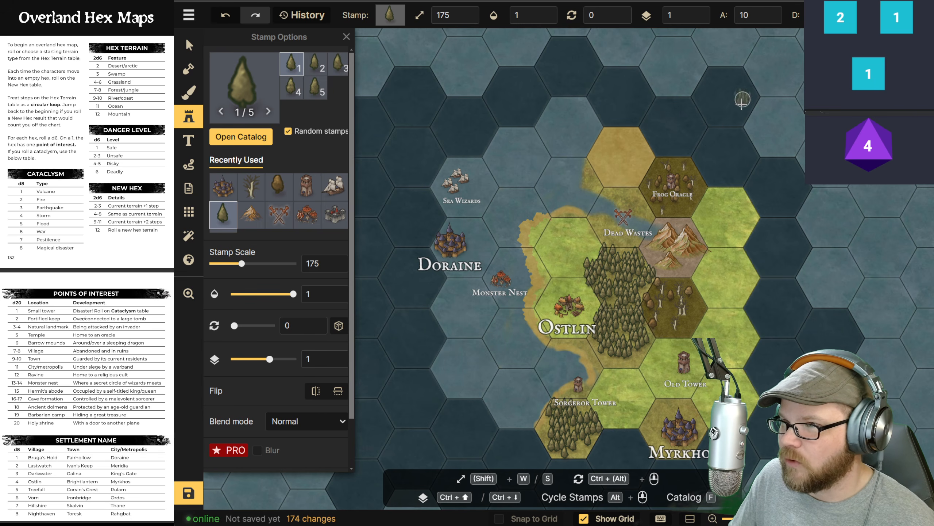
{"action": "left_click", "coordinate": [658, 413]}
{"action": "left_click", "coordinate": [669, 403]}
{"action": "left_click", "coordinate": [681, 401]}
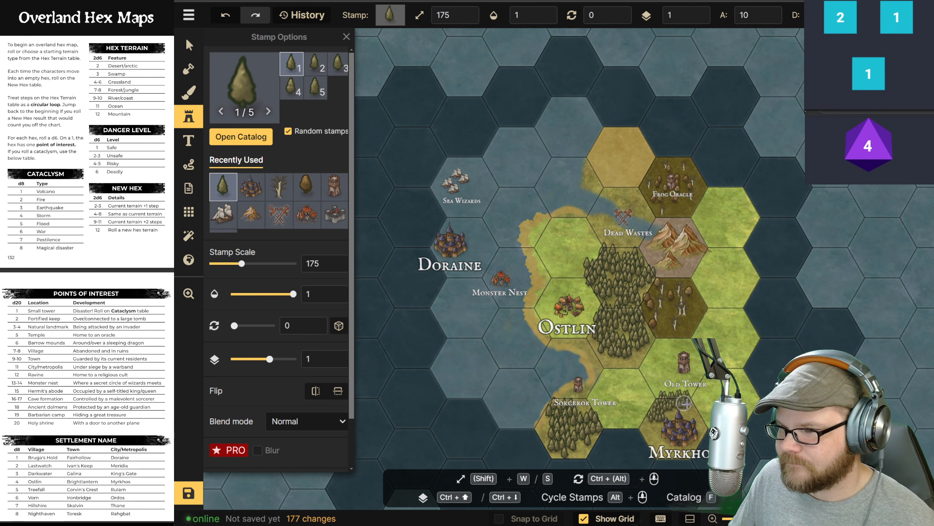
{"action": "left_click", "coordinate": [690, 405]}
{"action": "left_click", "coordinate": [695, 413]}
{"action": "left_click", "coordinate": [655, 421]}
{"action": "left_click", "coordinate": [648, 428]}
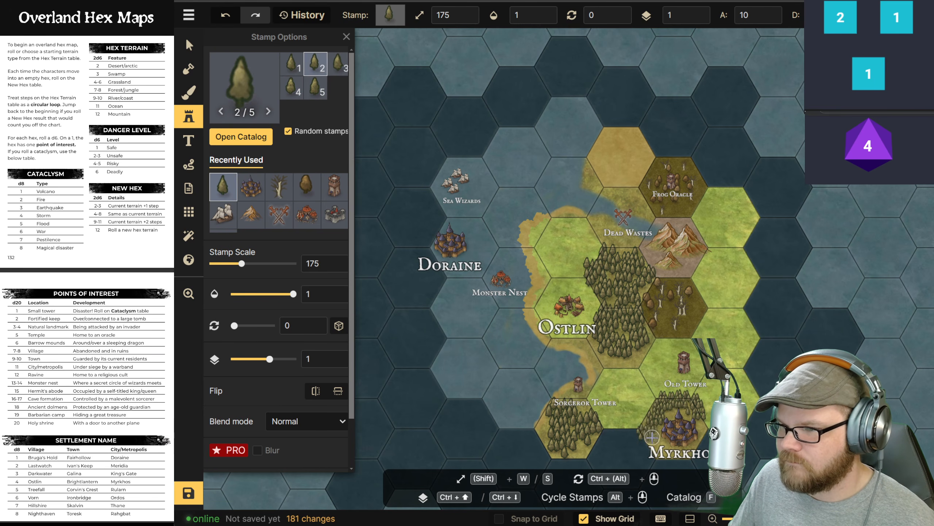
{"action": "left_click", "coordinate": [646, 434]}
{"action": "left_click", "coordinate": [654, 436]}
{"action": "left_click", "coordinate": [703, 429]}
Step: Fill the empty hex adjoining Myrkhos on the southwest with the brown mountain ground texture
{"action": "left_click_drag", "start_coordinate": [624, 398], "coordinate": [626, 365]}
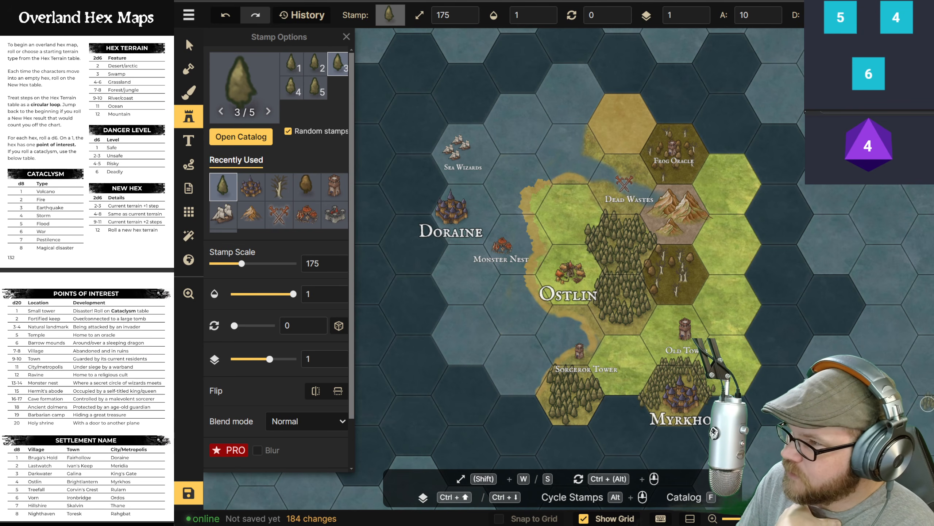
{"action": "left_click", "coordinate": [189, 92]}
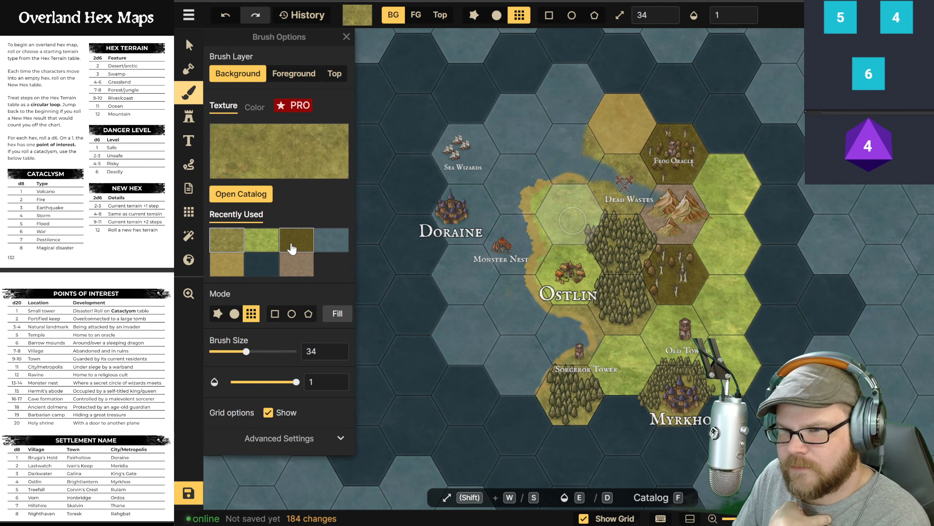
{"action": "left_click", "coordinate": [296, 264]}
{"action": "left_click", "coordinate": [620, 423]}
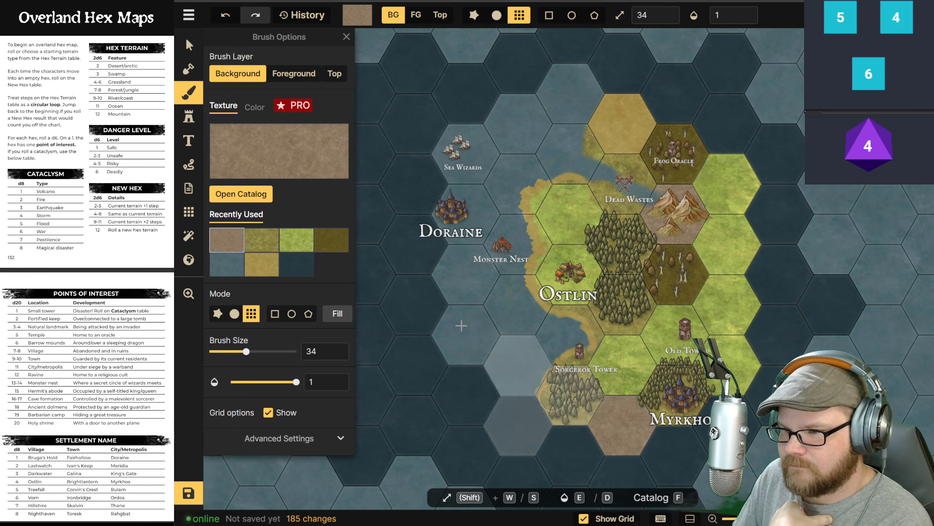
Step: Place several mountain stamps at scale 81 in the brown hex southwest of Myrkhos
{"action": "left_click", "coordinate": [188, 116]}
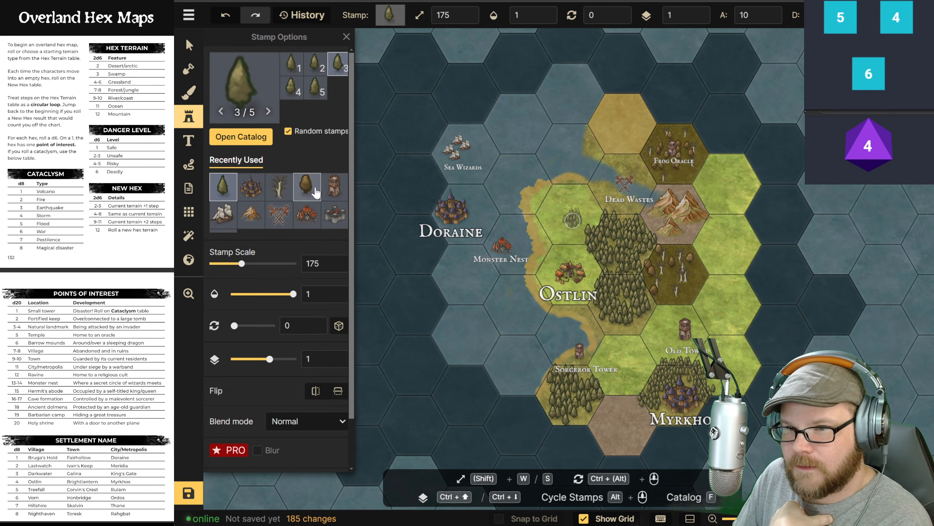
{"action": "left_click", "coordinate": [256, 220]}
{"action": "left_click", "coordinate": [226, 263]}
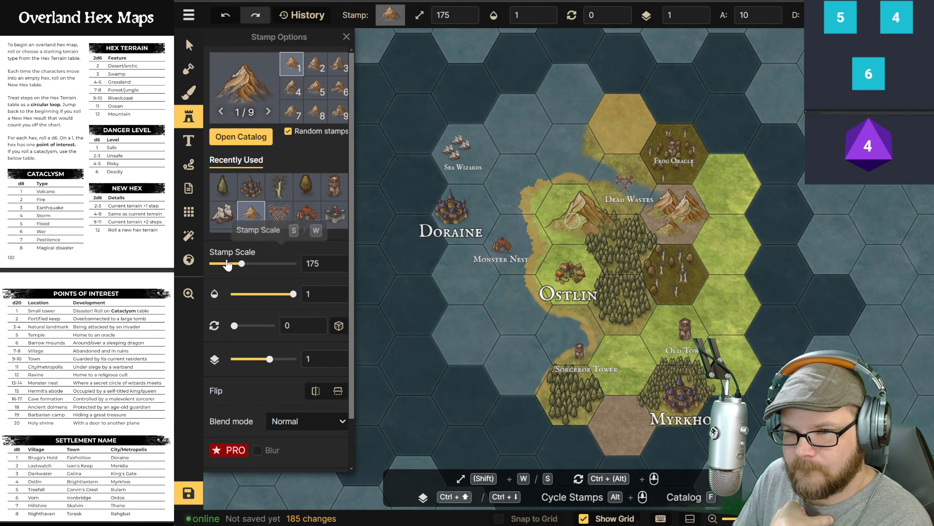
{"action": "left_click", "coordinate": [632, 411]}
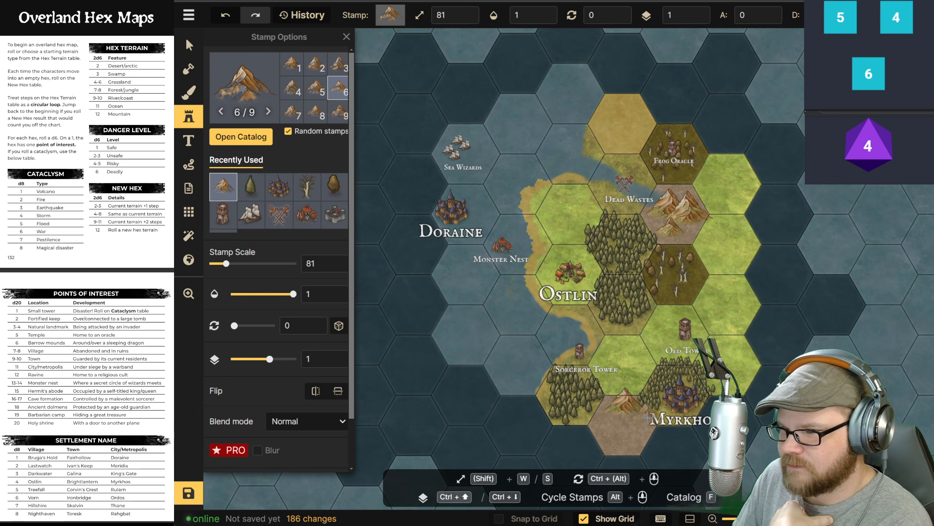
{"action": "left_click", "coordinate": [627, 423]}
{"action": "left_click", "coordinate": [625, 425]}
{"action": "left_click", "coordinate": [624, 428]}
{"action": "left_click", "coordinate": [624, 429]}
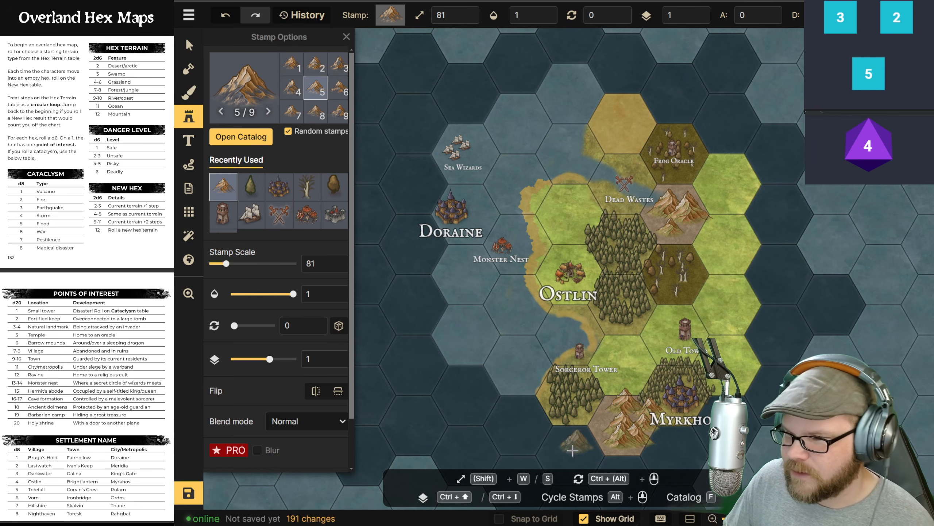
Step: Add mountain stamps to the hex directly south of the forest below Sorceror Tower and fill it with the brown texture
{"action": "left_click", "coordinate": [577, 461]}
{"action": "left_click", "coordinate": [563, 462]}
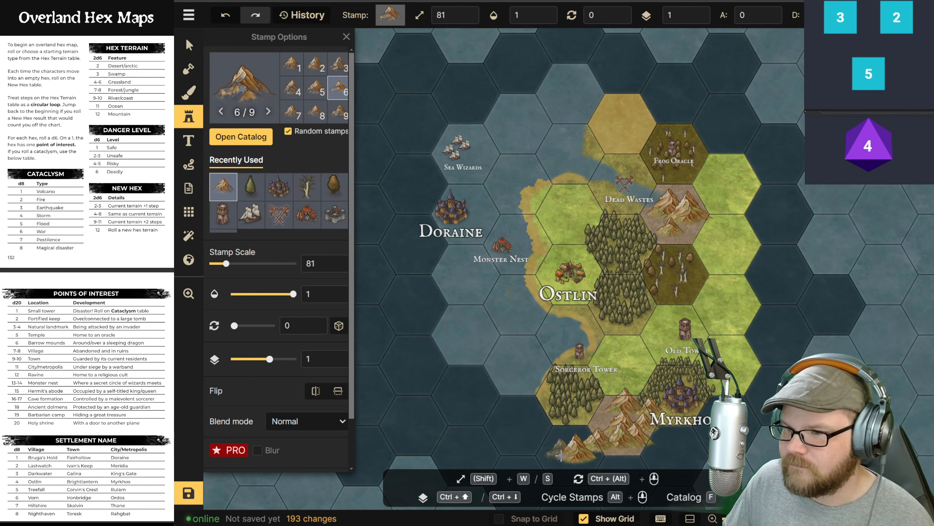
{"action": "left_click_drag", "start_coordinate": [568, 231], "coordinate": [572, 215]}
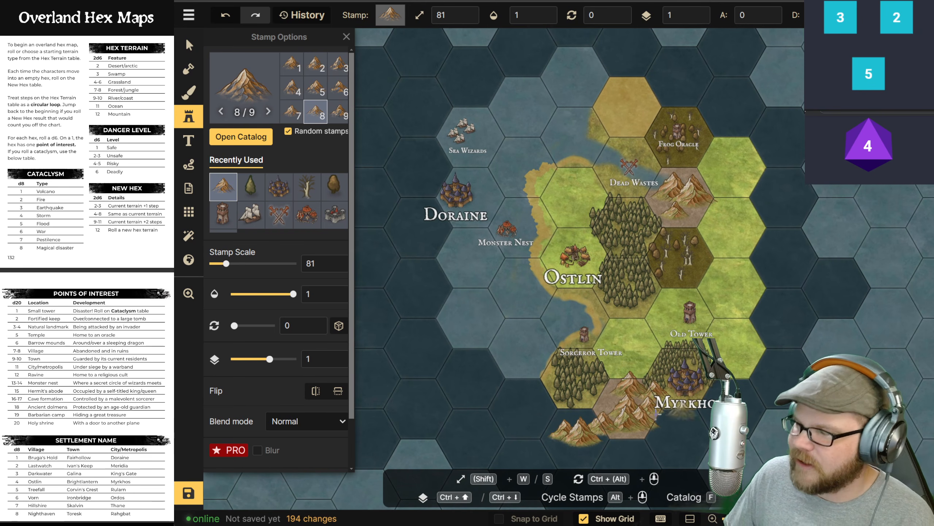
{"action": "left_click", "coordinate": [189, 92]}
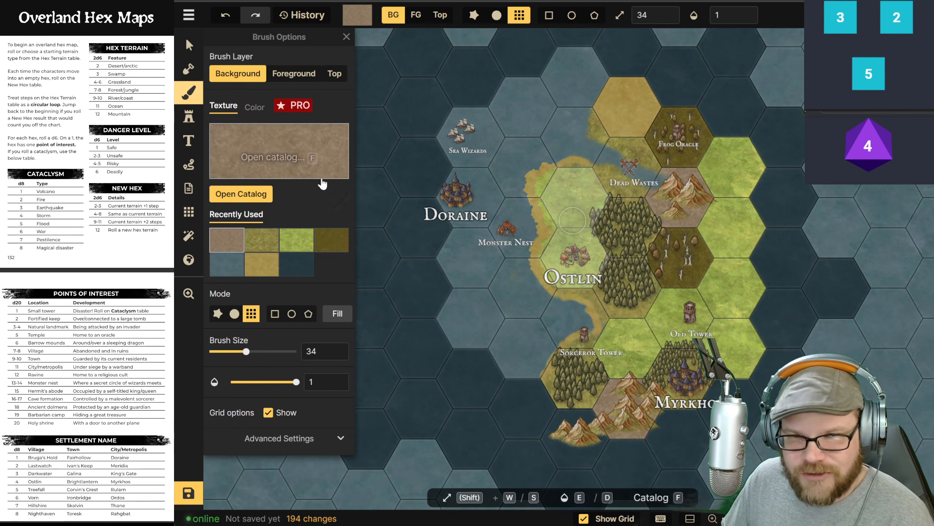
{"action": "left_click", "coordinate": [578, 428]}
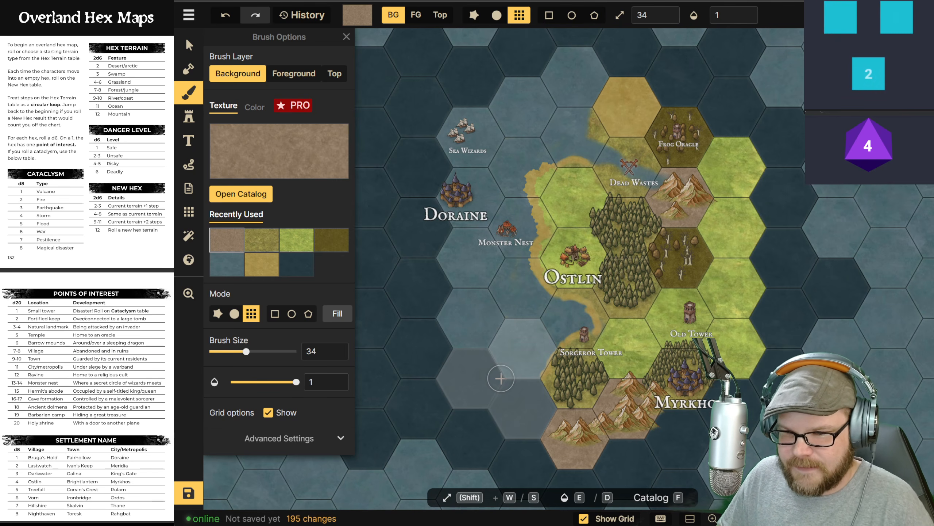
Step: Fill the hex southwest of the Sorceror Tower forest with brown texture and extend the mountain stamps across both western mountain hexes
{"action": "left_click", "coordinate": [533, 409]}
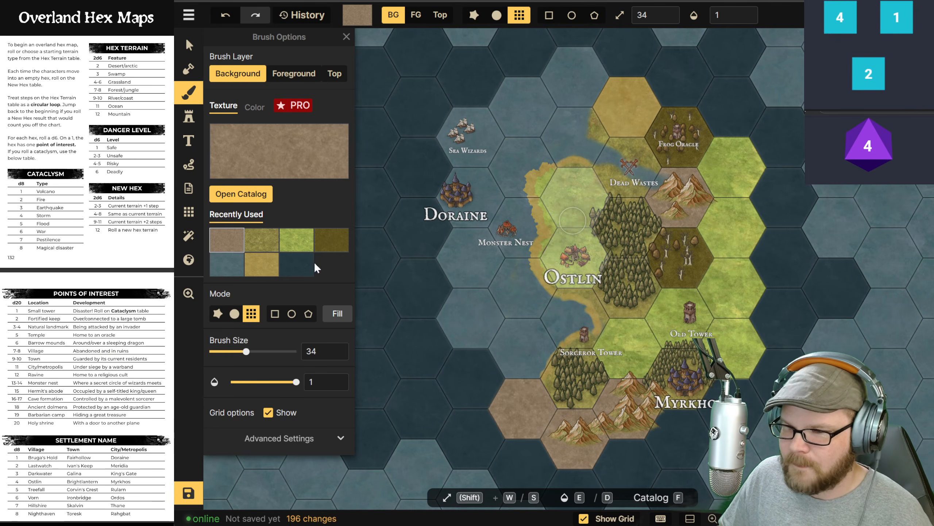
{"action": "left_click", "coordinate": [189, 116]}
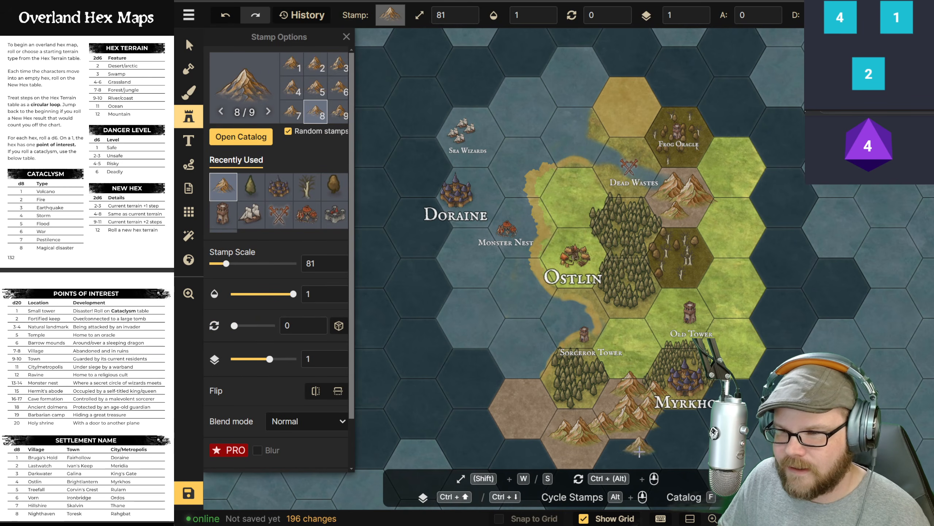
{"action": "left_click", "coordinate": [559, 420]}
{"action": "left_click", "coordinate": [534, 419]}
{"action": "left_click", "coordinate": [519, 411]}
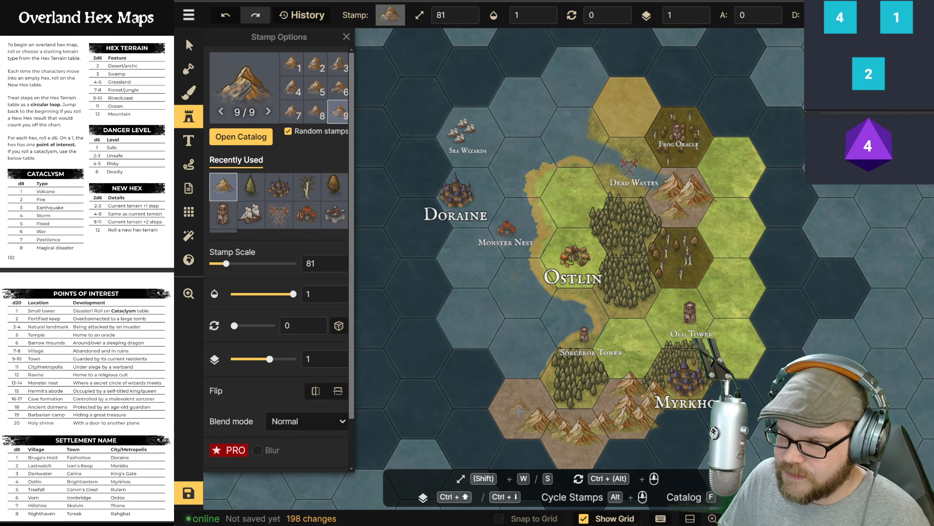
{"action": "left_click", "coordinate": [519, 410]}
{"action": "left_click", "coordinate": [515, 398]}
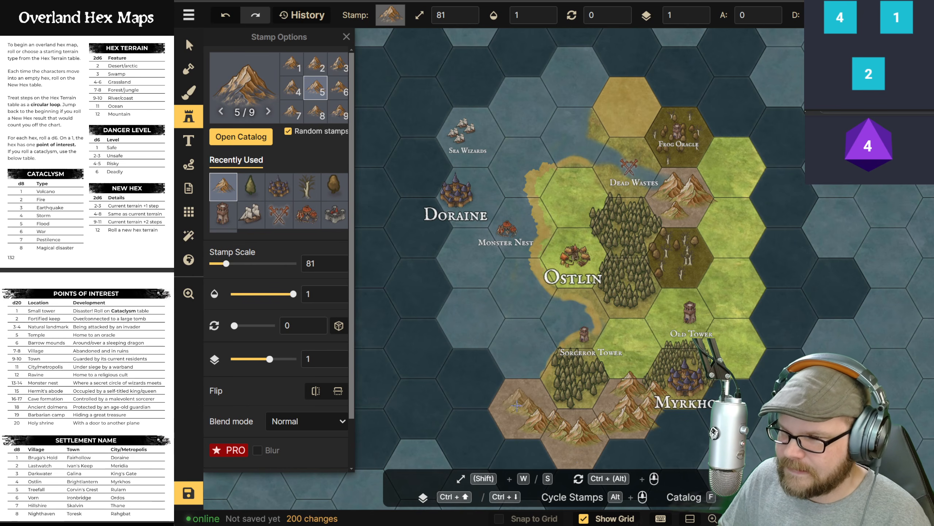
{"action": "left_click", "coordinate": [571, 449]}
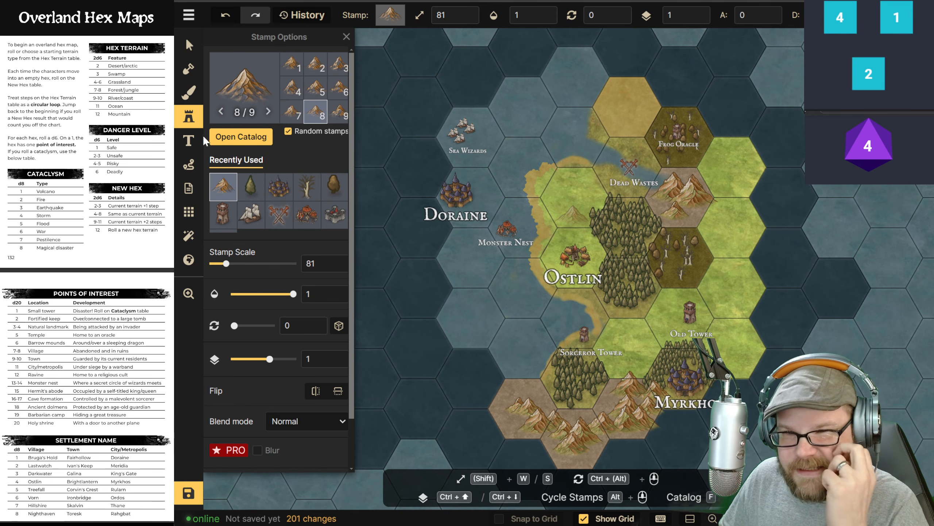
Step: Fill the hex northwest of the westernmost mountain hex with the dark olive swamp texture
{"action": "left_click", "coordinate": [188, 92]}
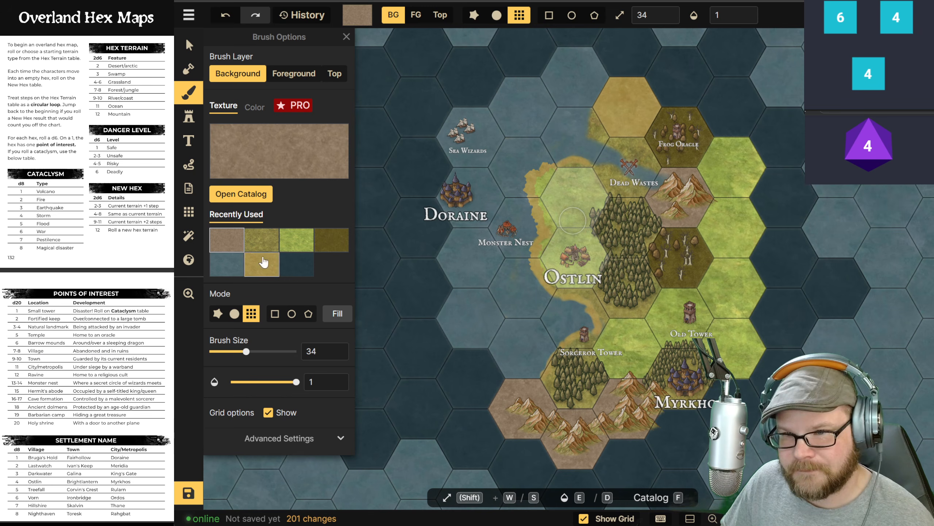
{"action": "left_click", "coordinate": [331, 239]}
{"action": "left_click", "coordinate": [478, 379]}
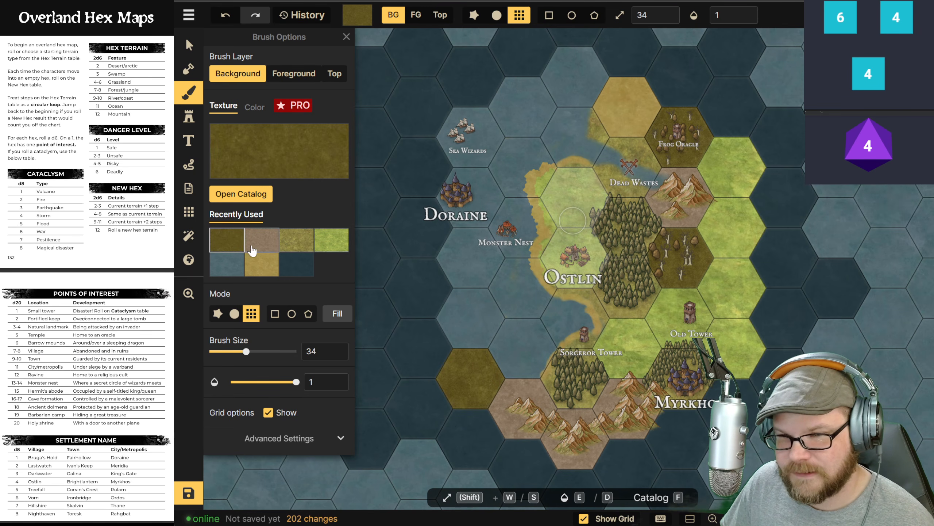
Step: Place bare dead tree stamps at scale 256 with the A value at 9 in the new swamp hex
{"action": "left_click", "coordinate": [197, 125]}
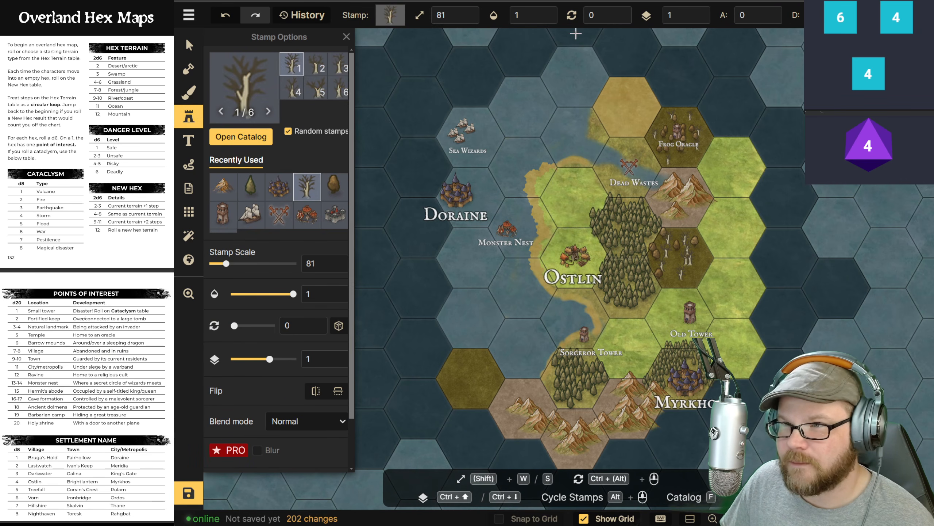
{"action": "left_click", "coordinate": [770, 10]}
{"action": "left_click", "coordinate": [255, 263]}
{"action": "left_click", "coordinate": [469, 372]}
{"action": "left_click", "coordinate": [479, 381]}
{"action": "left_click", "coordinate": [478, 381]}
{"action": "left_click", "coordinate": [571, 220]}
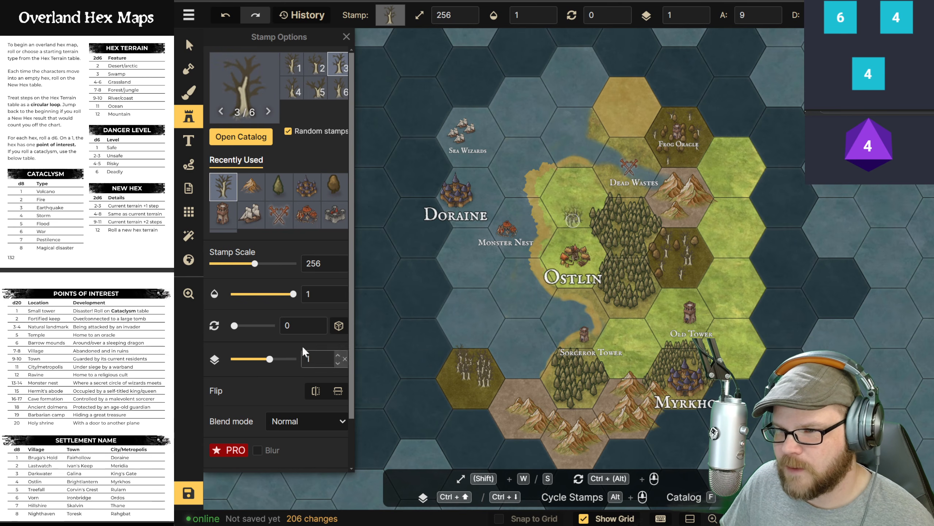
Step: Place dead tree stamps in the hex northwest of the new swamp hex and fill it with dark olive texture
{"action": "left_click", "coordinate": [299, 524]}
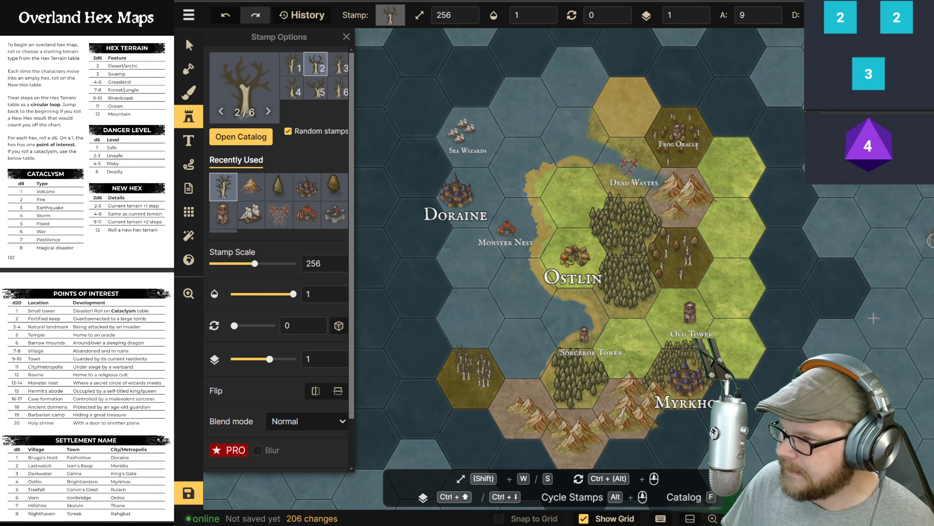
{"action": "left_click", "coordinate": [441, 362]}
{"action": "left_click", "coordinate": [421, 349]}
{"action": "left_click", "coordinate": [421, 358]}
{"action": "left_click", "coordinate": [410, 353]}
{"action": "left_click", "coordinate": [189, 92]}
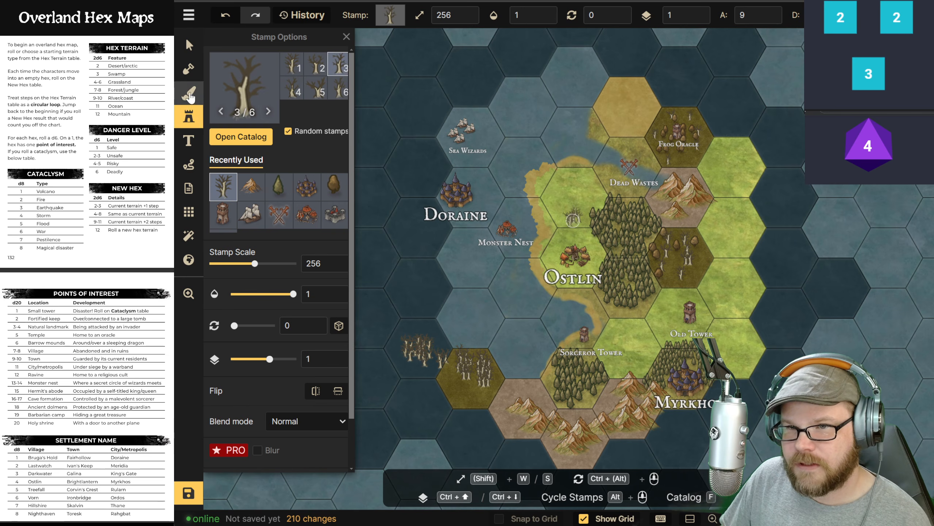
{"action": "left_click", "coordinate": [419, 346]}
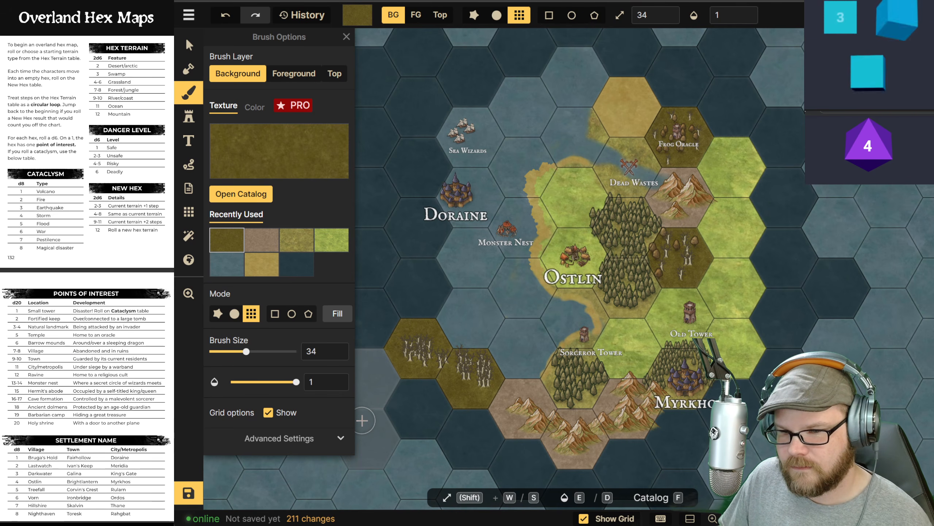
Step: Fill the hex north of the westernmost swamp hex with the dark olive texture and scatter dead tree stamps over it
{"action": "left_click", "coordinate": [422, 304]}
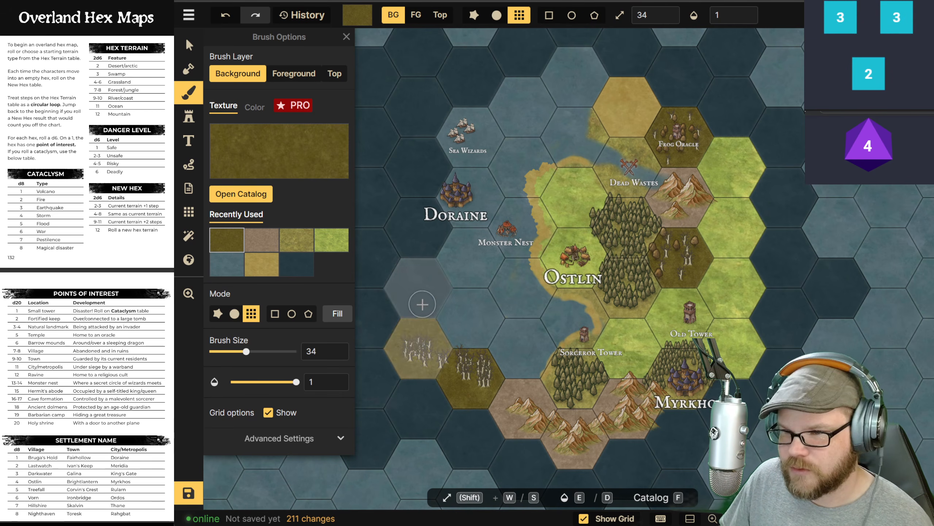
{"action": "left_click", "coordinate": [188, 69]}
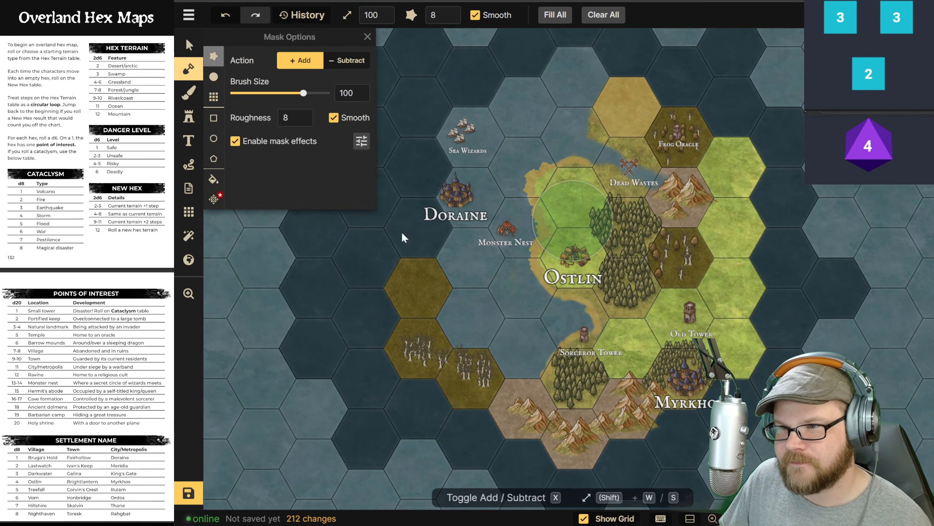
{"action": "left_click", "coordinate": [188, 116]}
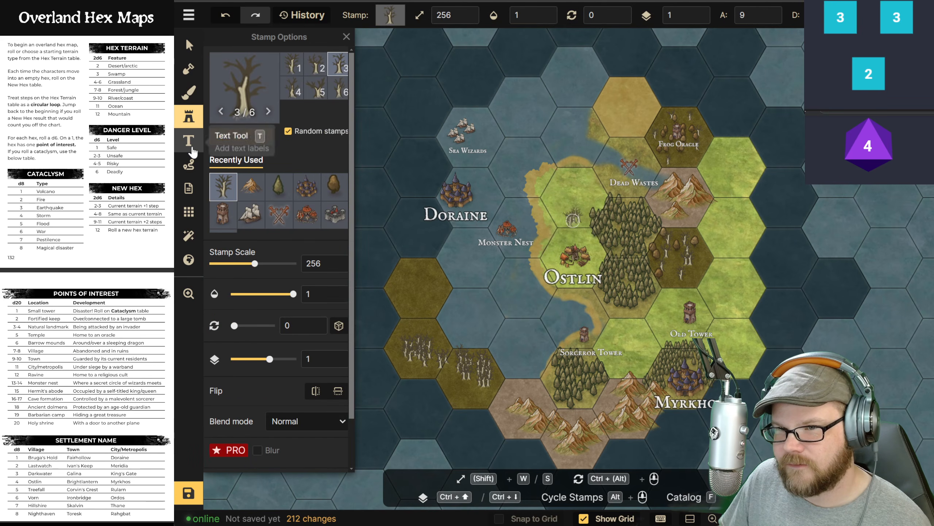
{"action": "left_click", "coordinate": [423, 309]}
{"action": "left_click", "coordinate": [425, 327]}
{"action": "left_click", "coordinate": [431, 291]}
{"action": "left_click", "coordinate": [431, 277]}
{"action": "left_click", "coordinate": [412, 282]}
{"action": "left_click", "coordinate": [420, 294]}
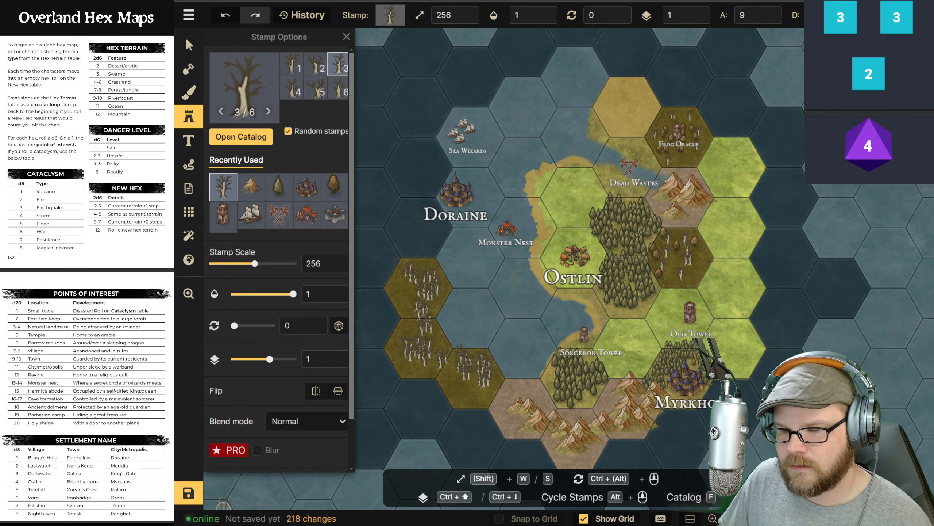
Step: Roll the dice and fill the hex southwest of Doraine, north of the new swamp hex, with the green grass texture
{"action": "left_click", "coordinate": [881, 105]}
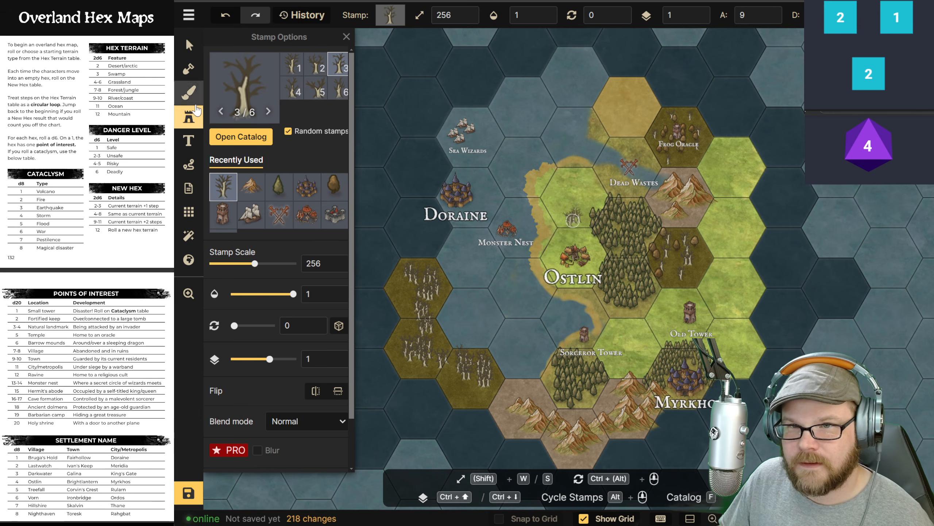
{"action": "key", "text": "b"}
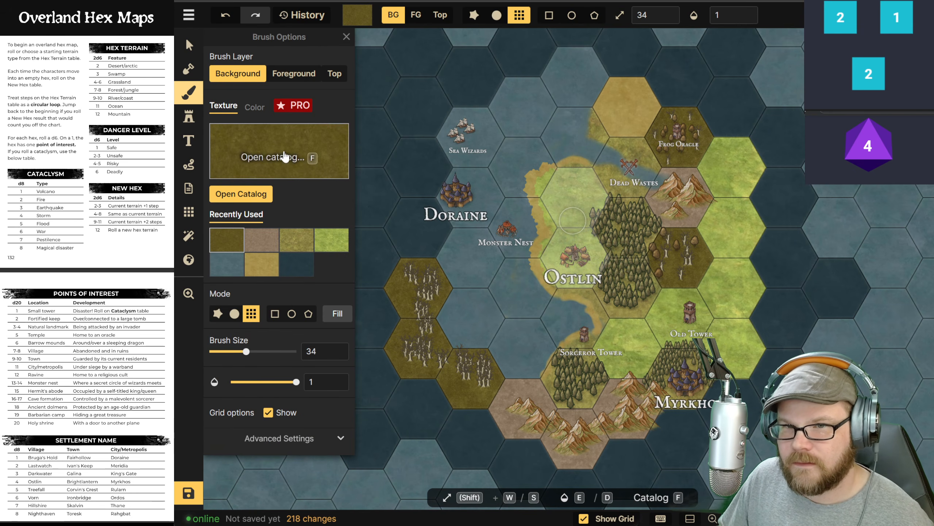
{"action": "left_click", "coordinate": [329, 243]}
{"action": "left_click", "coordinate": [420, 231]}
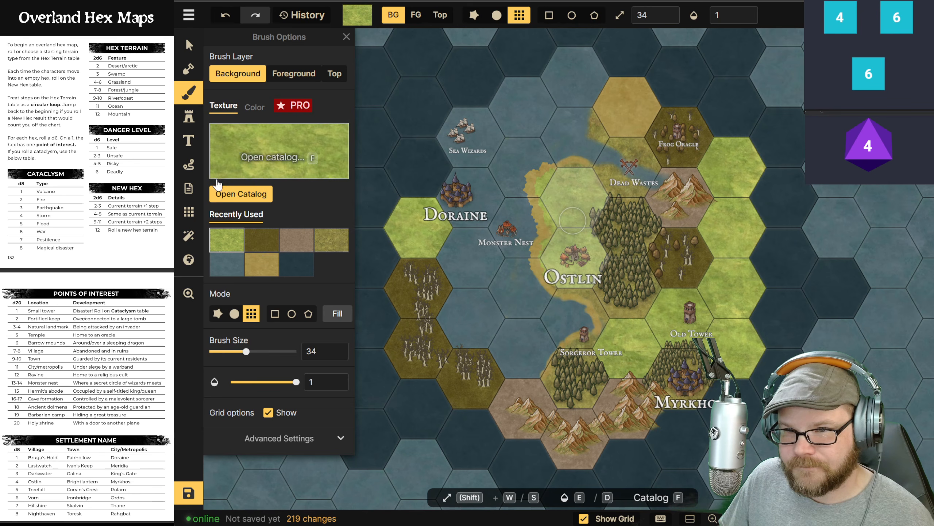
Step: Set a circular brush to size 14 and paint a grass strip extending northwest from the new grass hex
{"action": "left_click", "coordinate": [234, 313]}
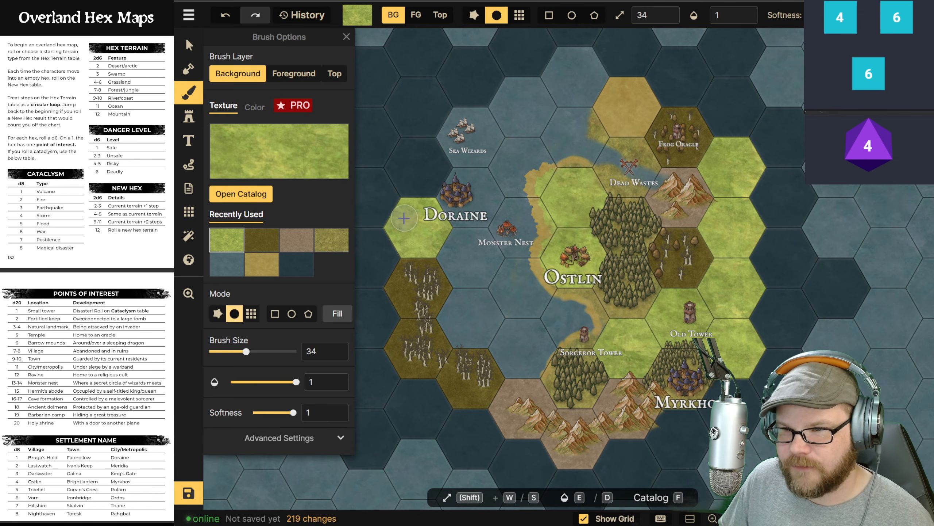
{"action": "left_click_drag", "start_coordinate": [246, 351], "coordinate": [231, 352]}
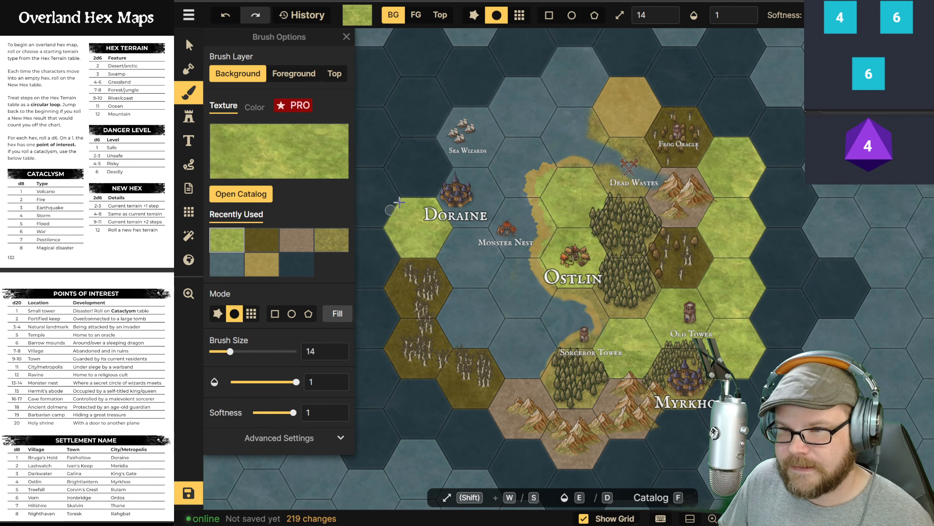
{"action": "mouse_move", "coordinate": [407, 189]}
{"action": "left_mouse_down"}
{"action": "mouse_move", "coordinate": [398, 182]}
{"action": "mouse_move", "coordinate": [407, 199]}
{"action": "mouse_move", "coordinate": [391, 174]}
{"action": "left_mouse_up"}
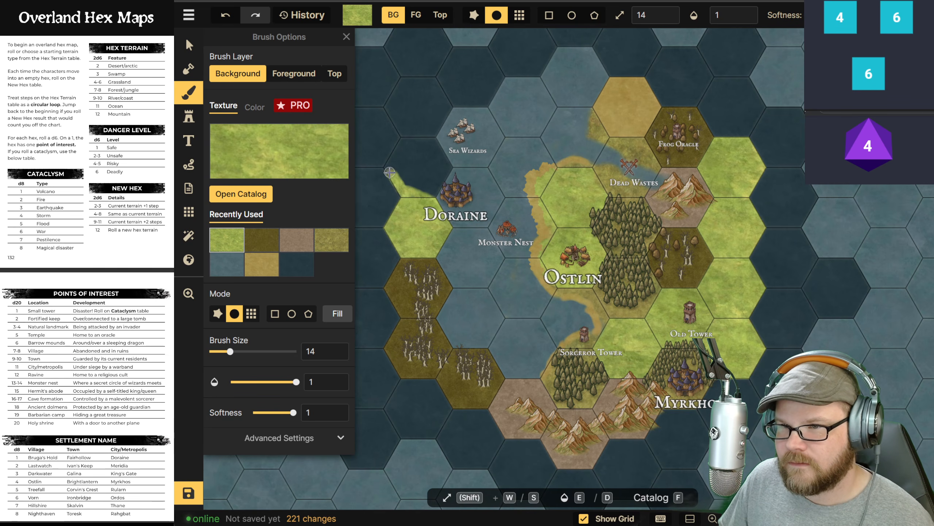
Step: Fill the hex northwest of Doraine with the light blue coastal water texture using the grid brush
{"action": "left_click", "coordinate": [229, 264]}
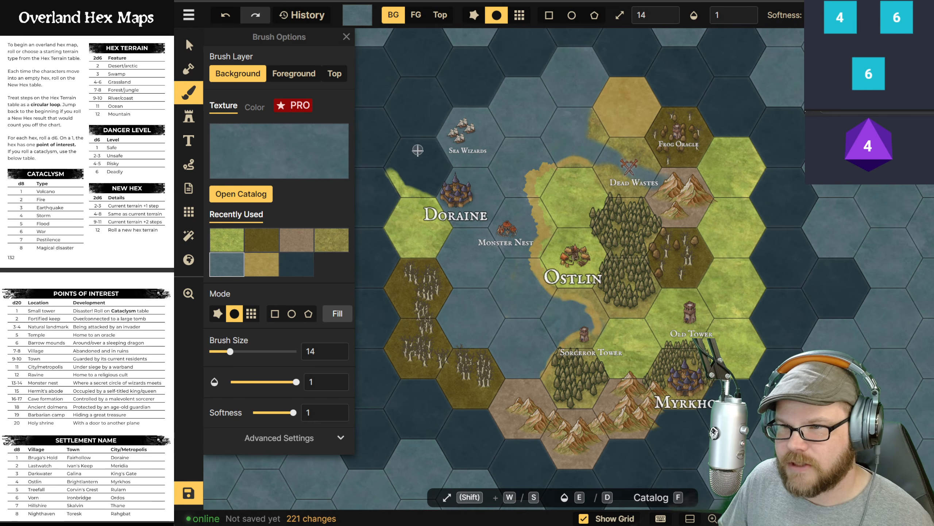
{"action": "left_click", "coordinate": [251, 313]}
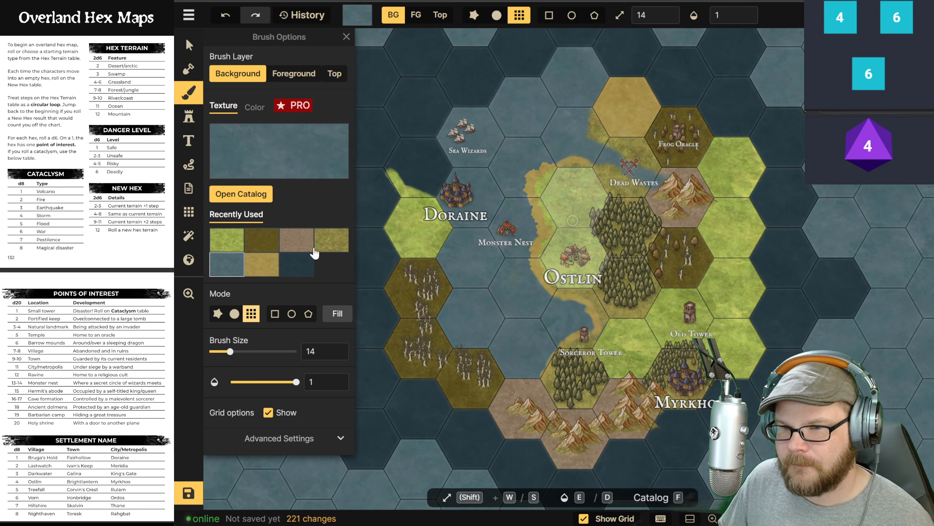
{"action": "left_click", "coordinate": [419, 167]}
{"action": "left_click", "coordinate": [234, 261]}
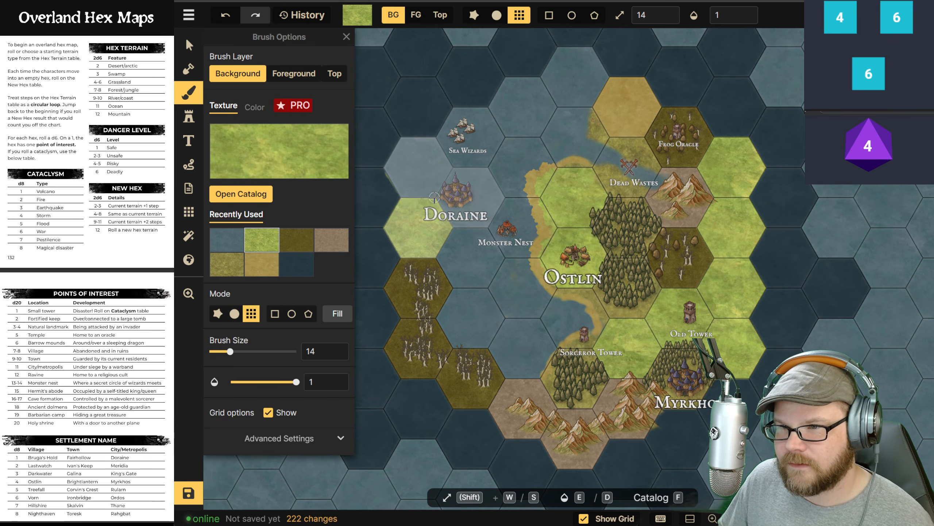
{"action": "left_click", "coordinate": [408, 192]}
{"action": "left_click", "coordinate": [262, 239]}
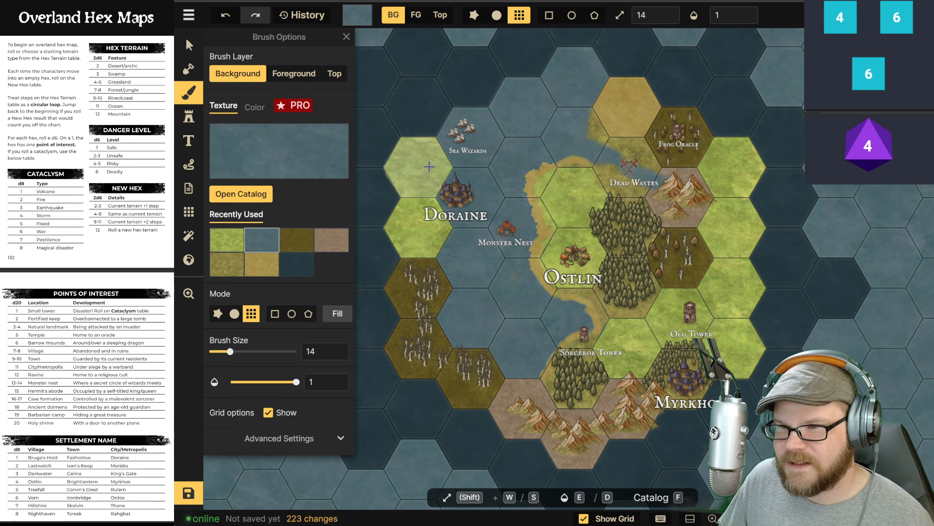
Step: Paint a strip of green grass along the southwestern edge of the coastal hex northwest of Doraine with the circular brush
{"action": "left_click", "coordinate": [234, 313]}
{"action": "left_click", "coordinate": [263, 242]}
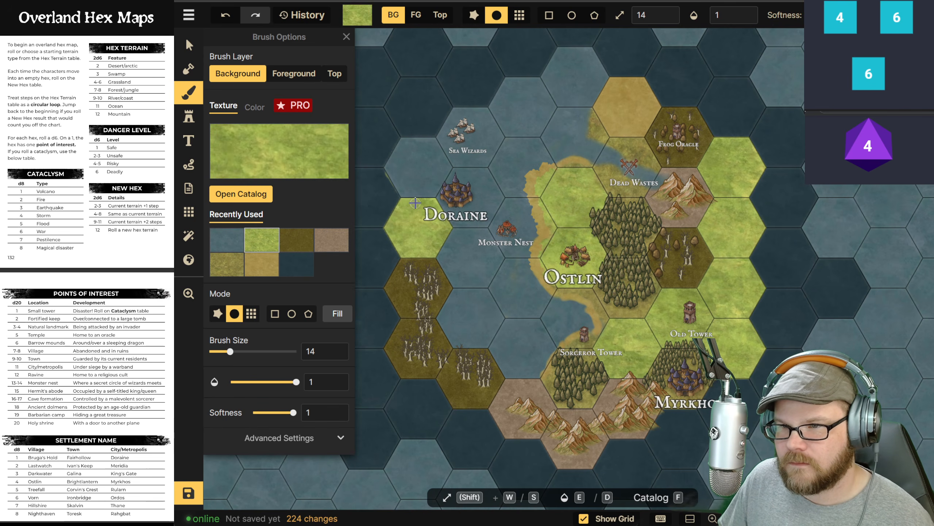
{"action": "left_click_drag", "start_coordinate": [401, 183], "coordinate": [392, 174]}
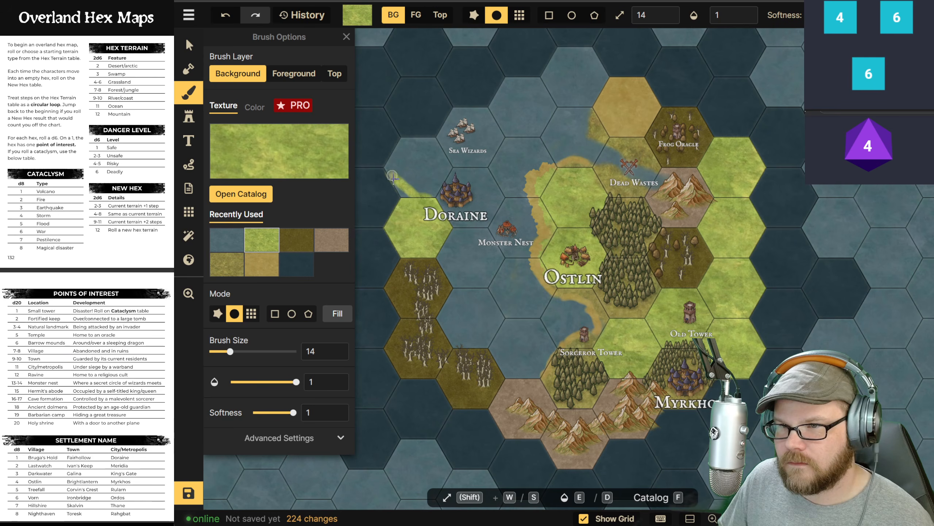
{"action": "left_click", "coordinate": [407, 196]}
{"action": "left_click", "coordinate": [387, 172]}
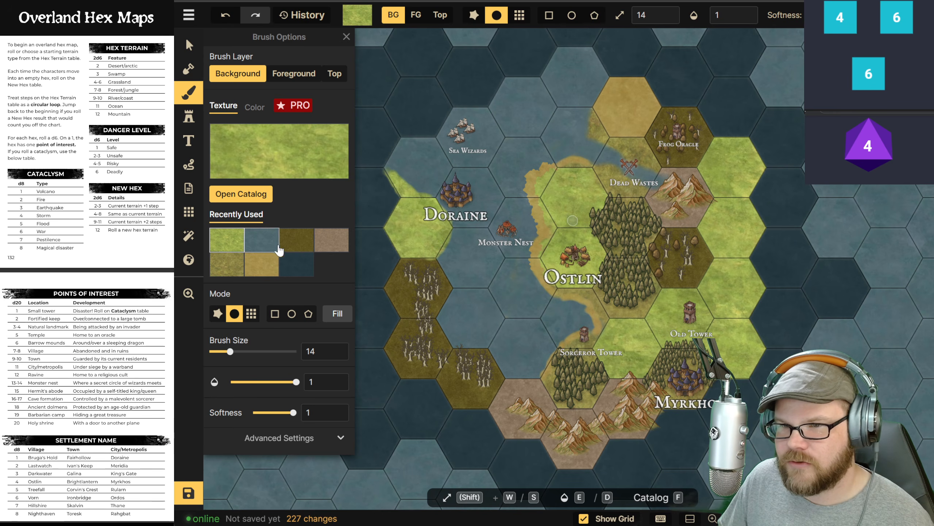
Step: Soften the coastline by painting olive texture along the western swamp's eastern edge and brown texture along the adjoining mountain hex's northern edge
{"action": "left_click", "coordinate": [296, 240]}
{"action": "mouse_move", "coordinate": [447, 279]}
{"action": "left_mouse_down"}
{"action": "mouse_move", "coordinate": [438, 309]}
{"action": "mouse_move", "coordinate": [456, 352]}
{"action": "left_mouse_up"}
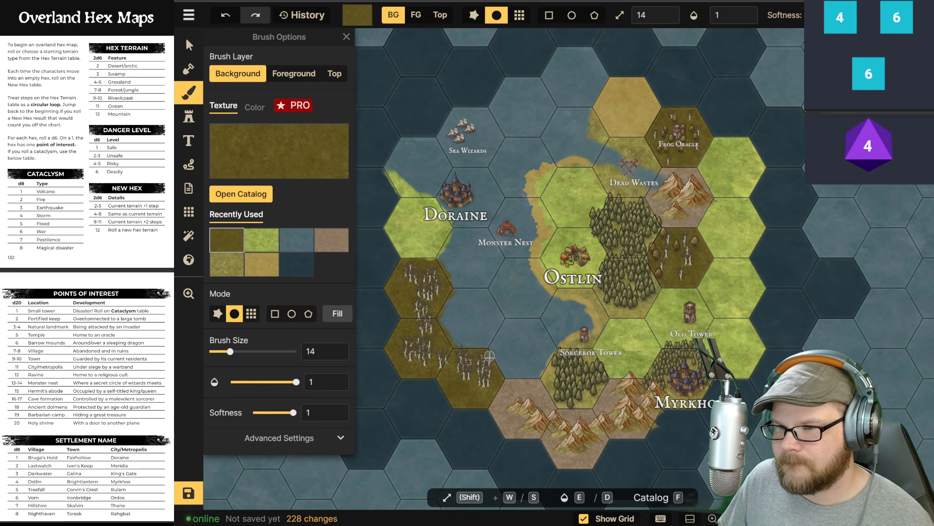
{"action": "left_click", "coordinate": [332, 239]}
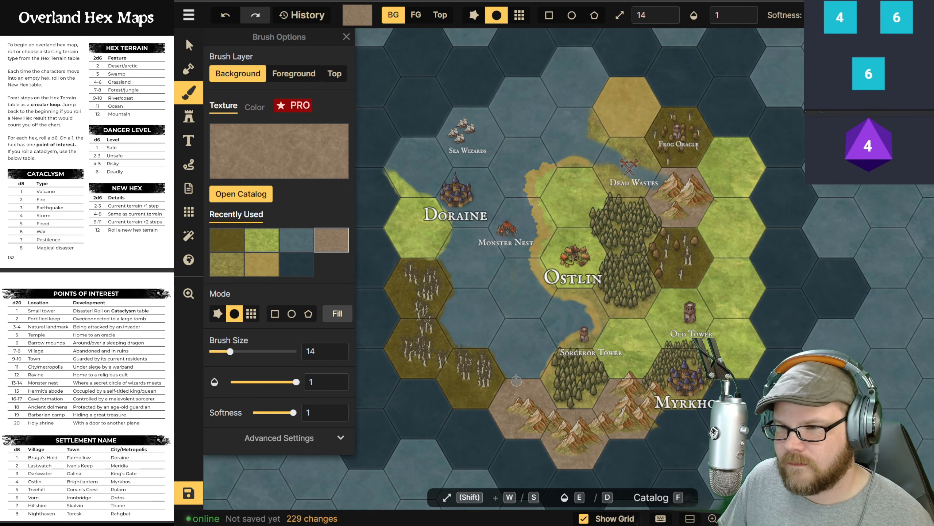
{"action": "left_click_drag", "start_coordinate": [510, 384], "coordinate": [526, 381]}
Step: Paint sandy beach texture along the coast southwest of Sorceror Tower and along the shore of the grassland beside Doraine
{"action": "left_click", "coordinate": [261, 264]}
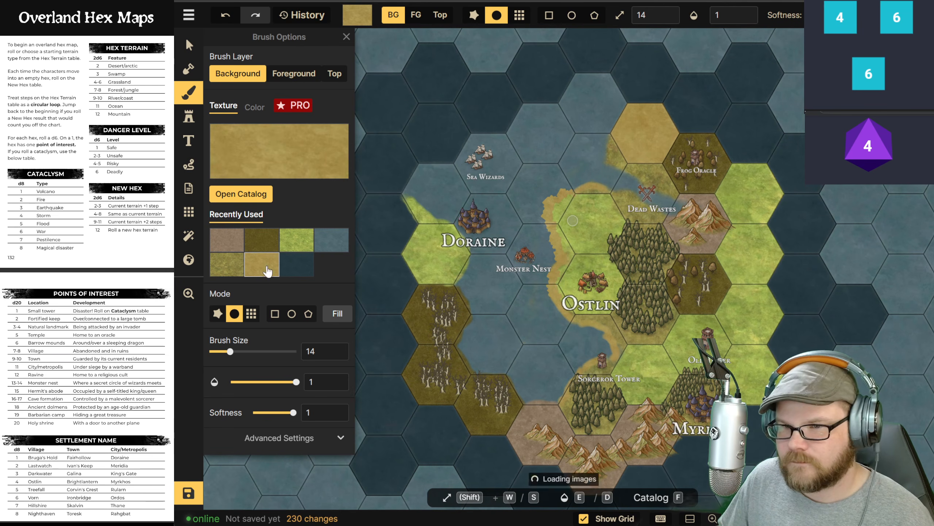
{"action": "left_click", "coordinate": [564, 396]}
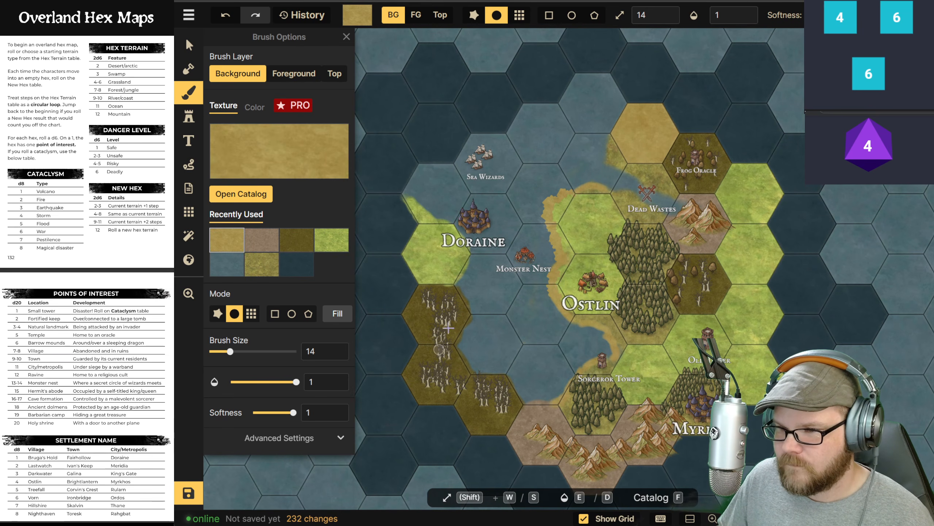
{"action": "left_click_drag", "start_coordinate": [464, 270], "coordinate": [464, 247]}
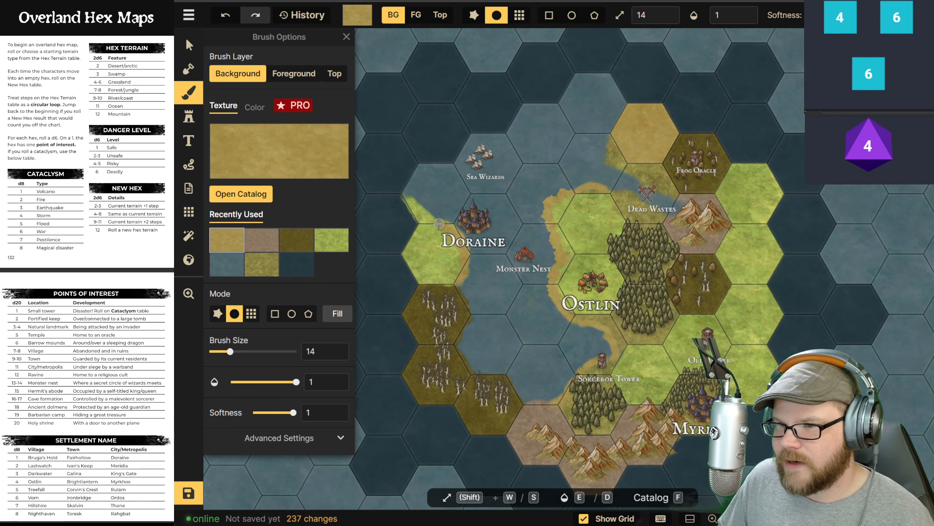
{"action": "left_click", "coordinate": [412, 199]}
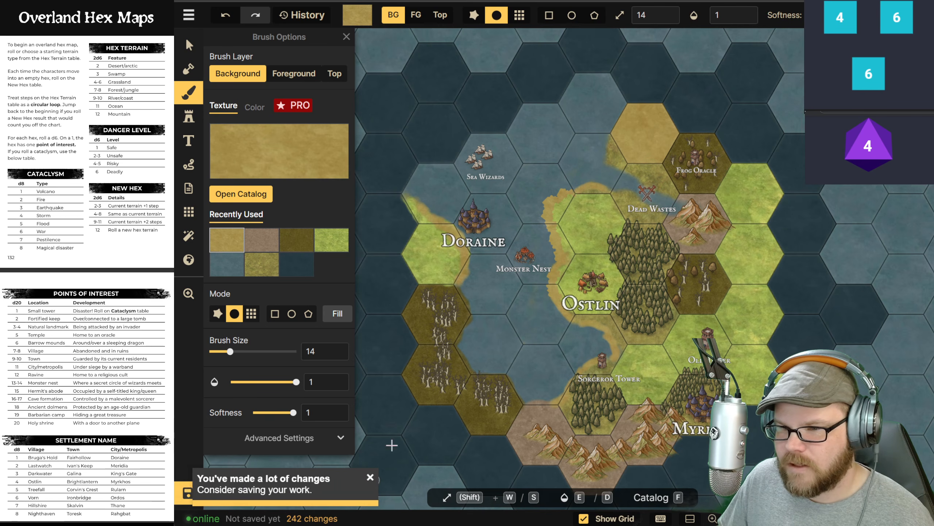
{"action": "left_click", "coordinate": [363, 477]}
Step: Paint dark brown roads with a size 7 circular brush, linking Ostlin with Old Tower and branching towards Myrkhos
{"action": "left_click_drag", "start_coordinate": [576, 297], "coordinate": [585, 278]}
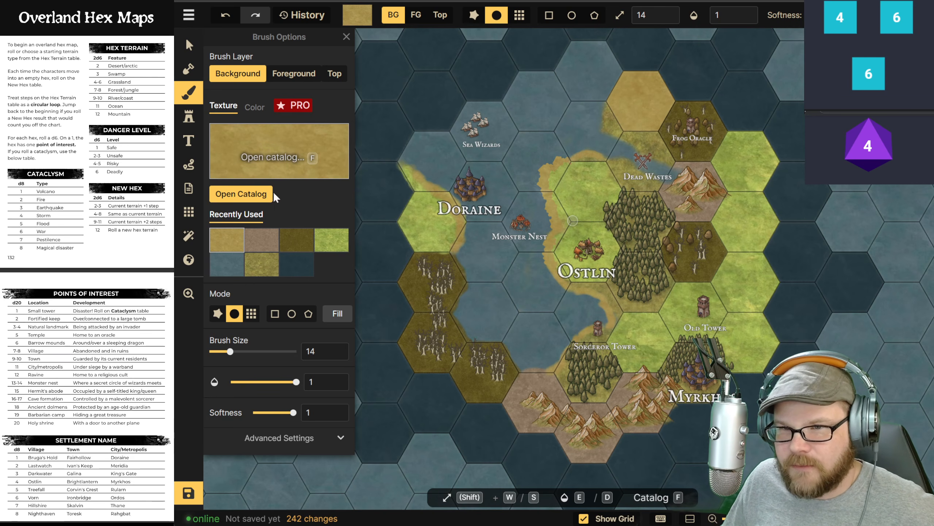
{"action": "left_click", "coordinate": [241, 194]}
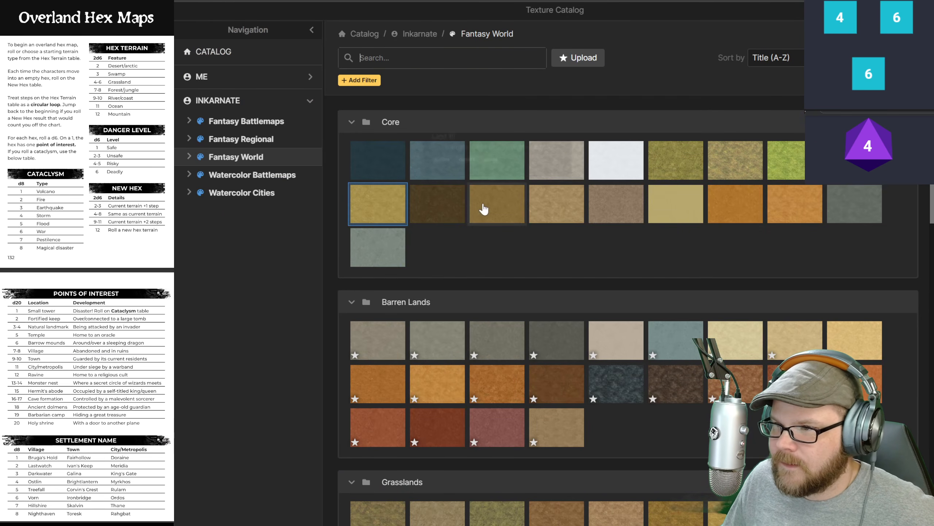
{"action": "left_click", "coordinate": [454, 209]}
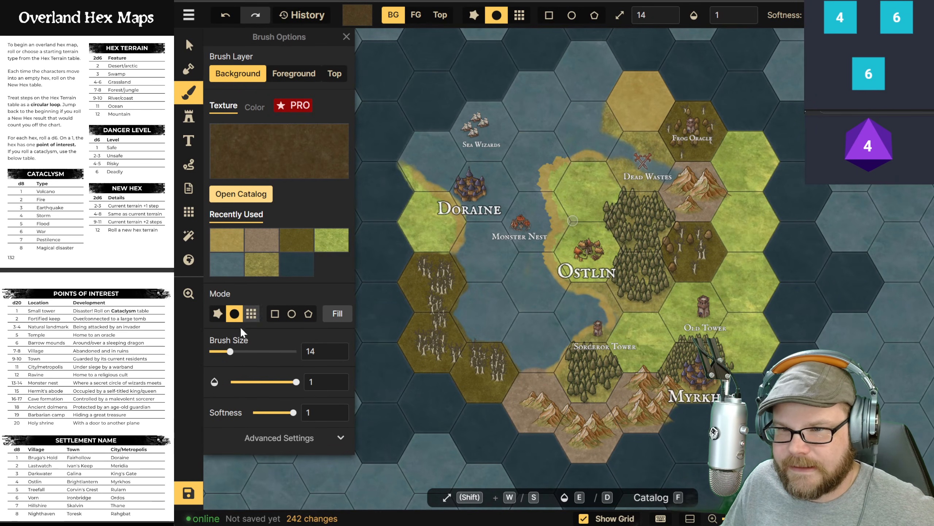
{"action": "left_click_drag", "start_coordinate": [231, 351], "coordinate": [222, 353]}
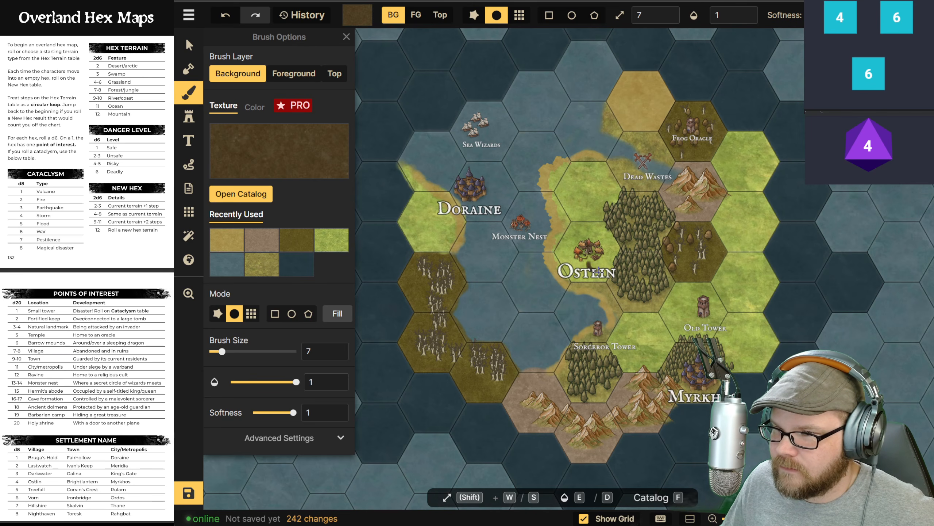
{"action": "left_click_drag", "start_coordinate": [623, 302], "coordinate": [685, 366]}
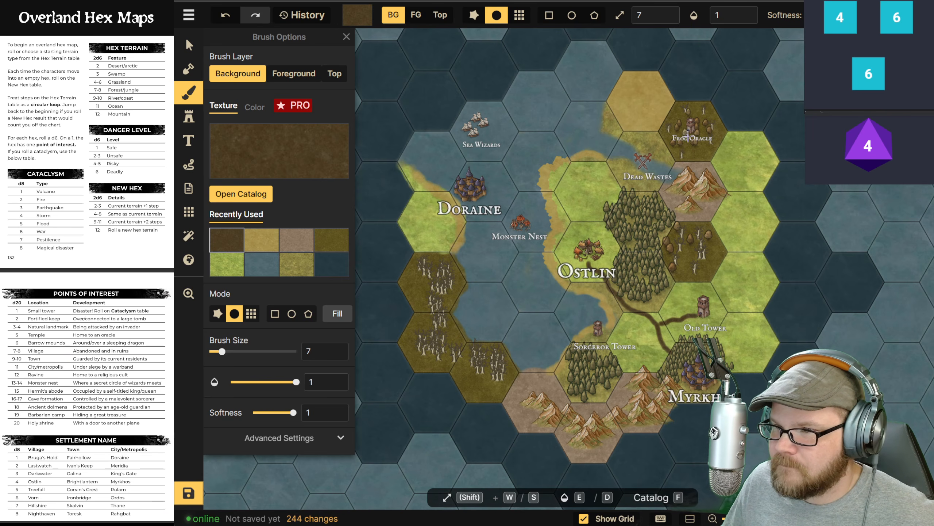
{"action": "left_click", "coordinate": [558, 264]}
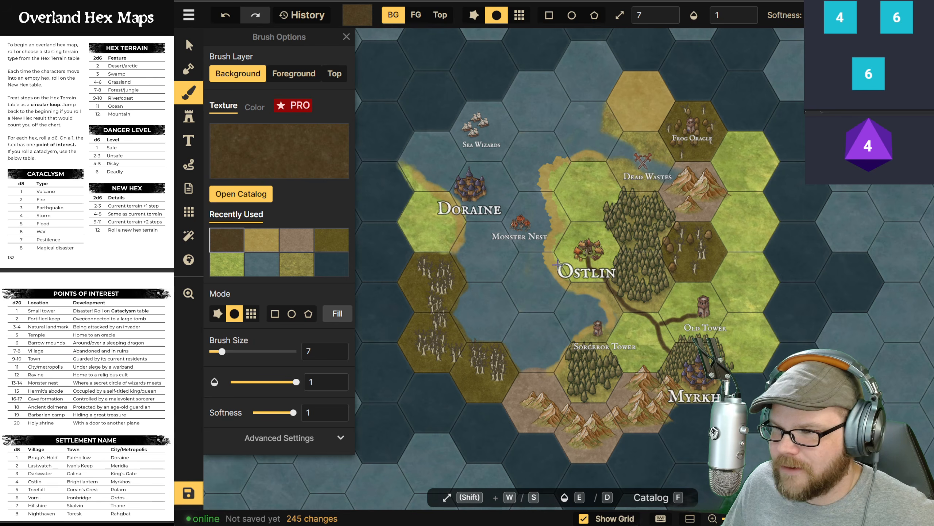